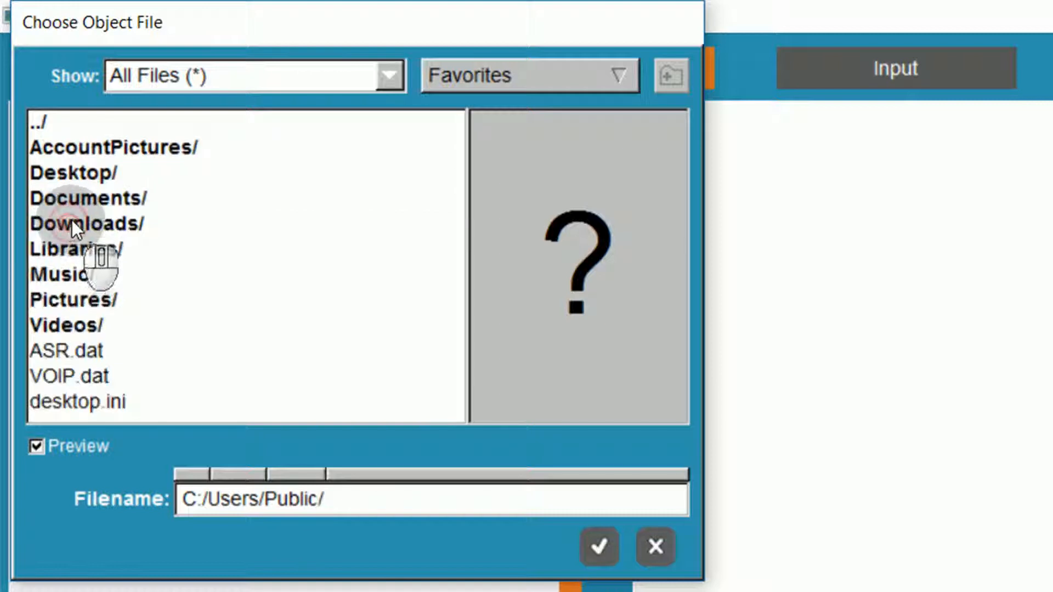
Choose reservoir.gts from the TransAT5.3.0.1 Tutorials folder "8.1 - oil_separation" in the public documents as the object file.
double_click(78, 199)
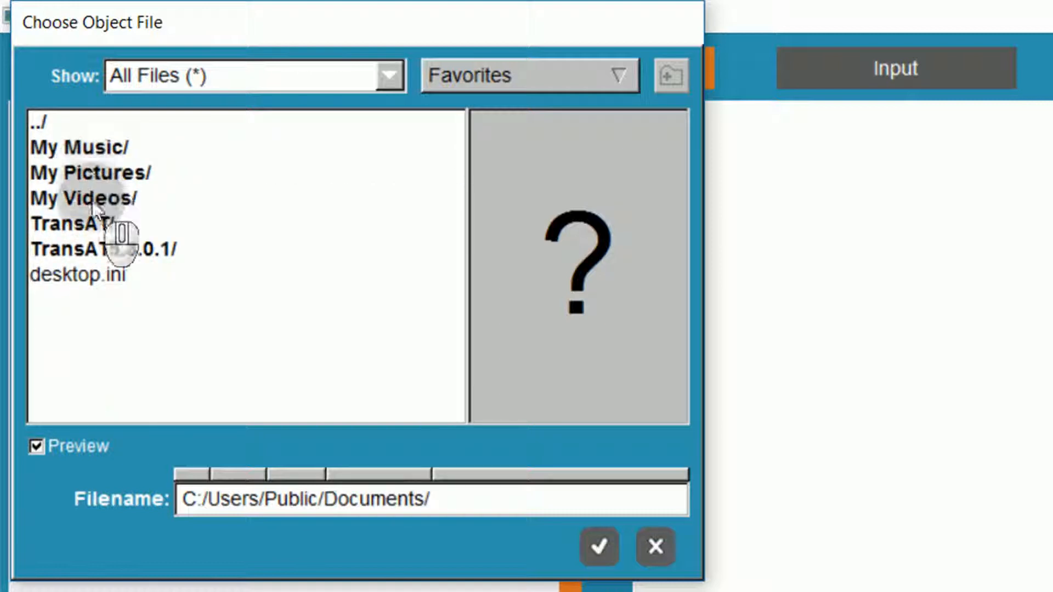
double_click(91, 248)
double_click(98, 147)
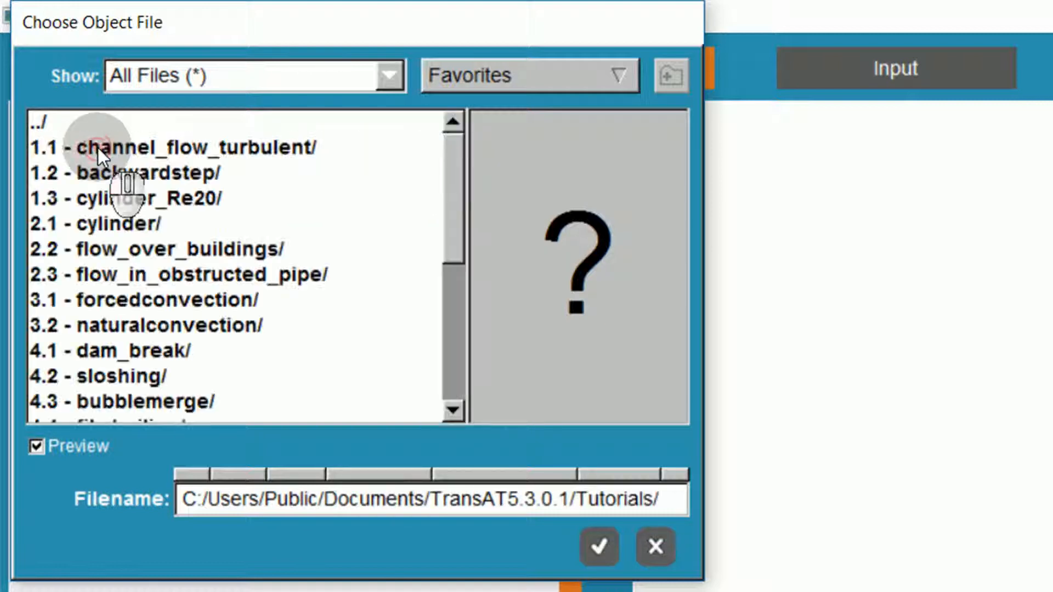
scroll(130, 199, "down", 5)
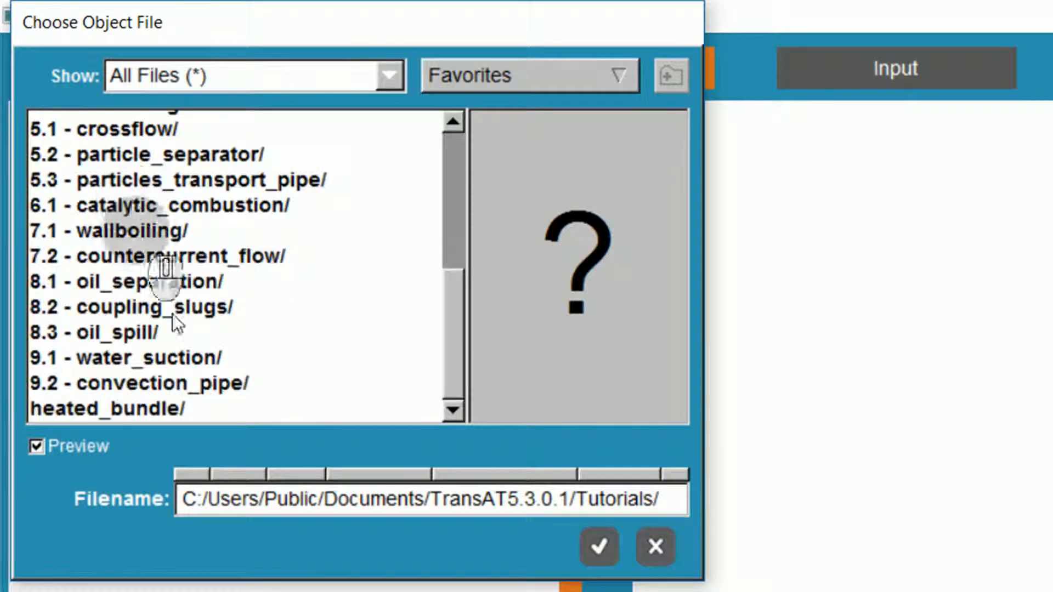
double_click(154, 281)
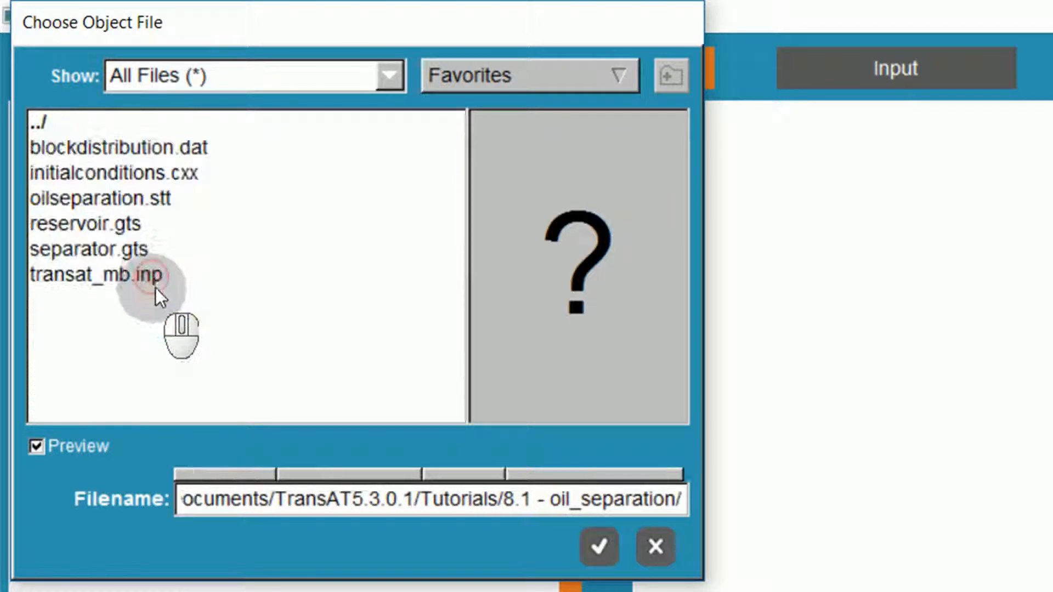
left_click(107, 226)
left_click(597, 545)
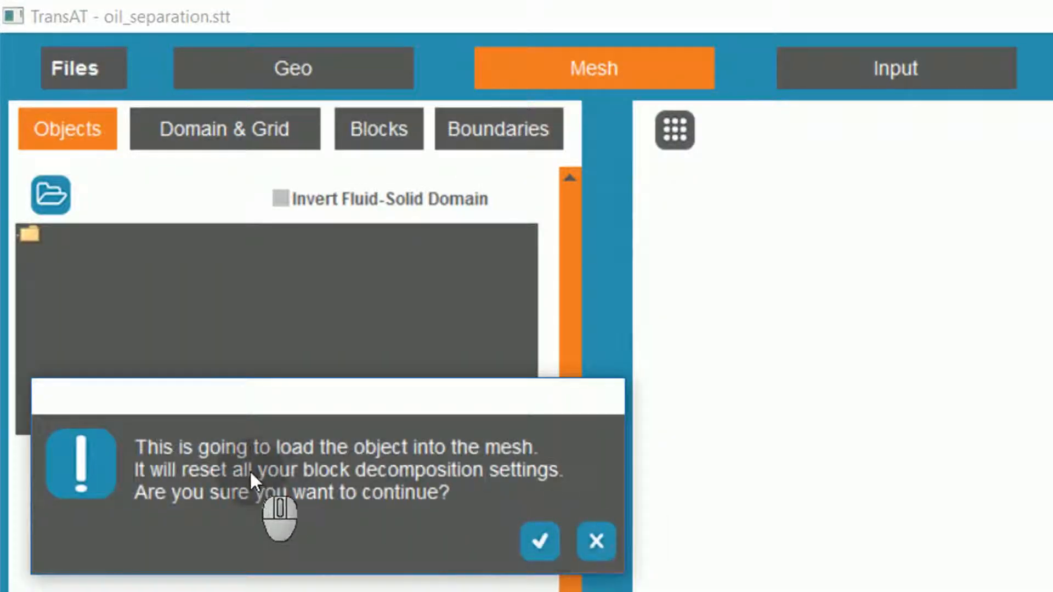
Load the object into the mesh with metres as its unit and resize the domain to it.
left_click(539, 541)
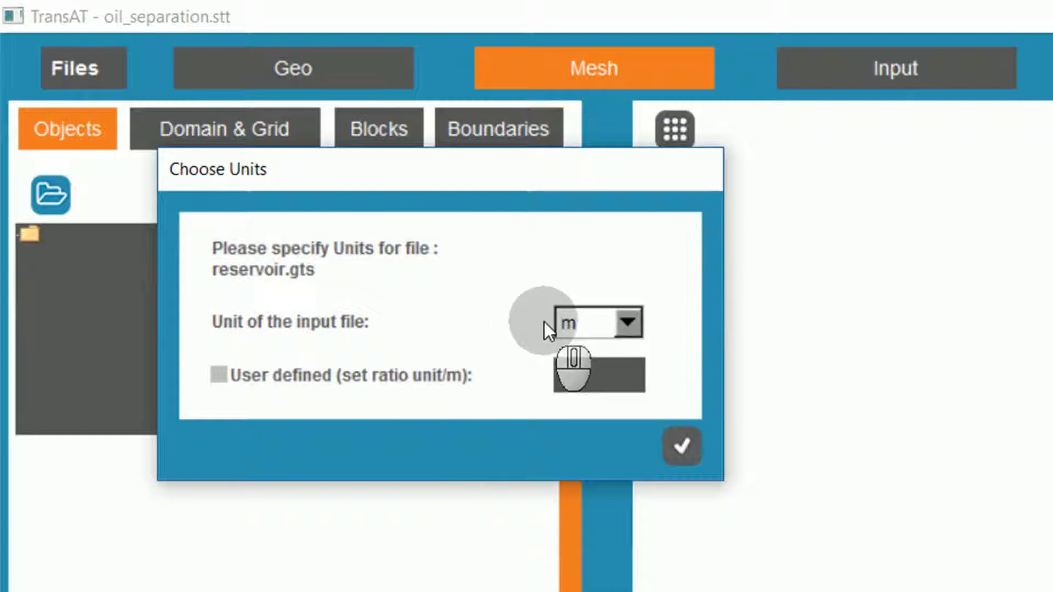
left_click(683, 448)
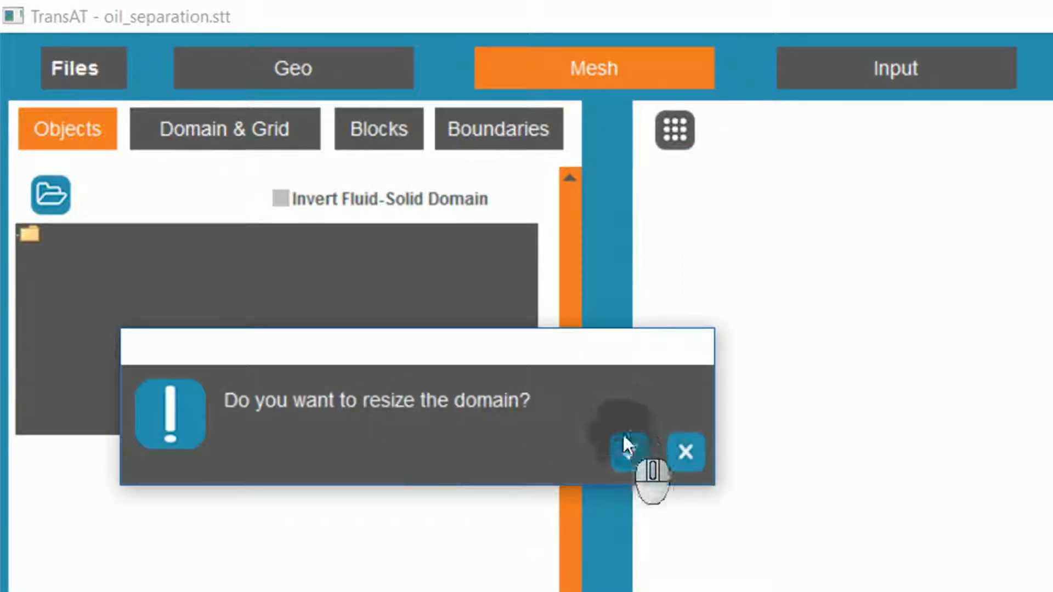
left_click(627, 452)
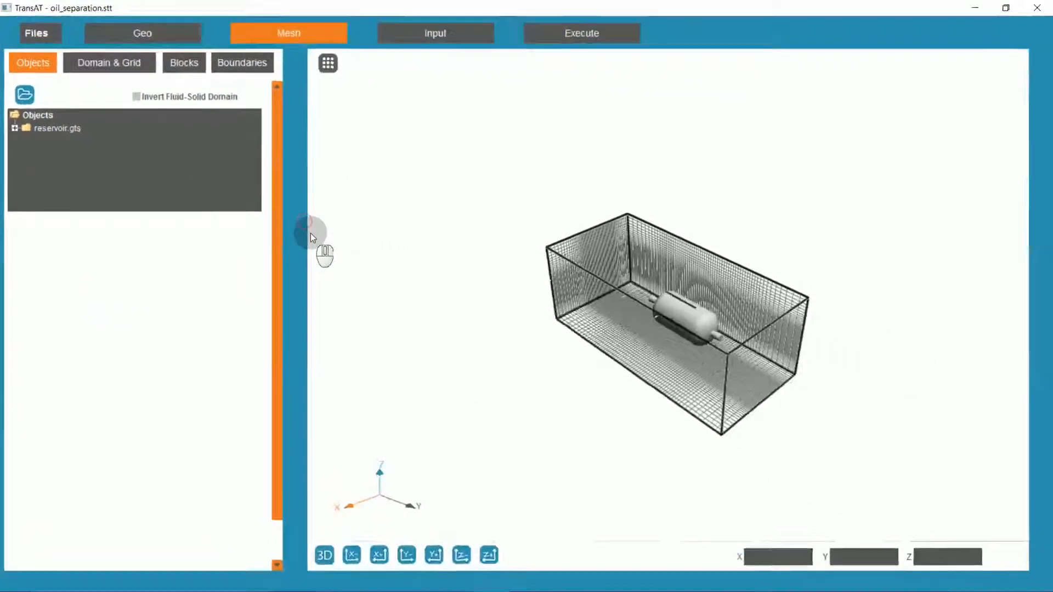
Invert the fluid-solid domain for the imported reservoir object.
scroll(625, 334, "up", 5)
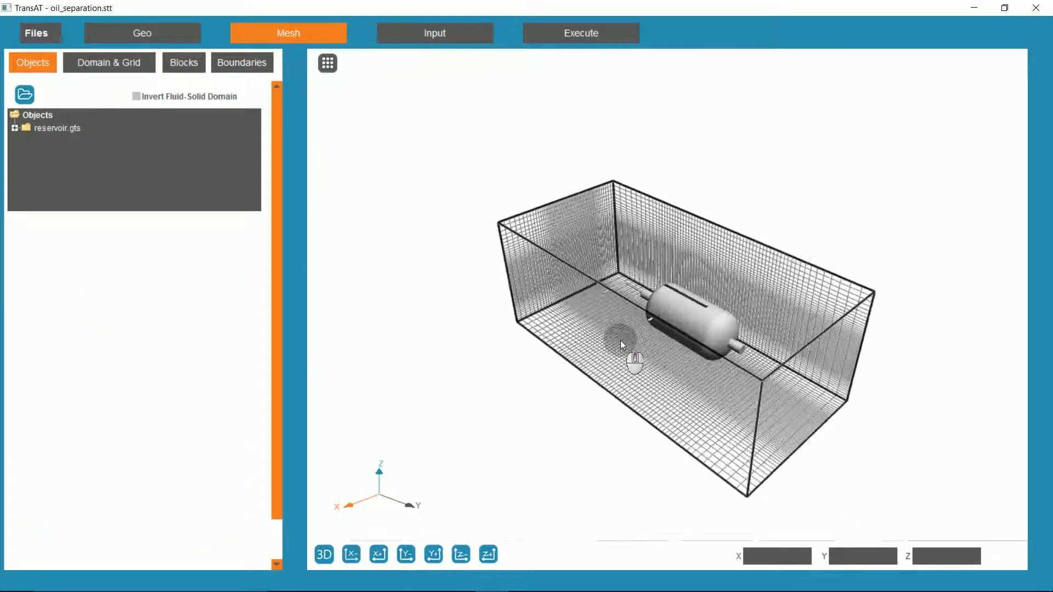
scroll(599, 285, "up", 2)
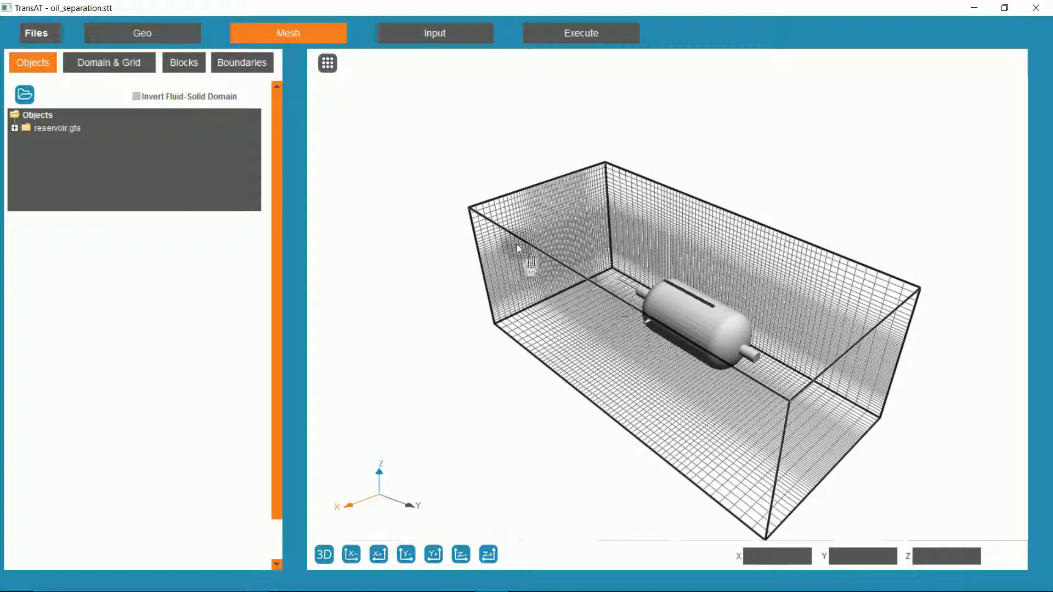
left_click(134, 99)
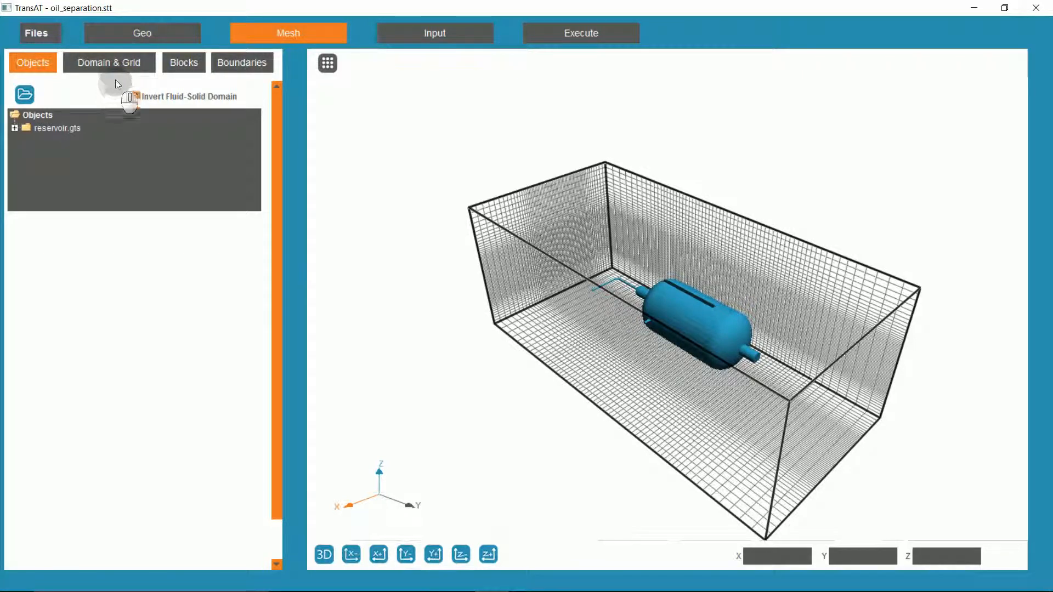
Set the domain's X extent from 0.1 to 3 m.
left_click(116, 62)
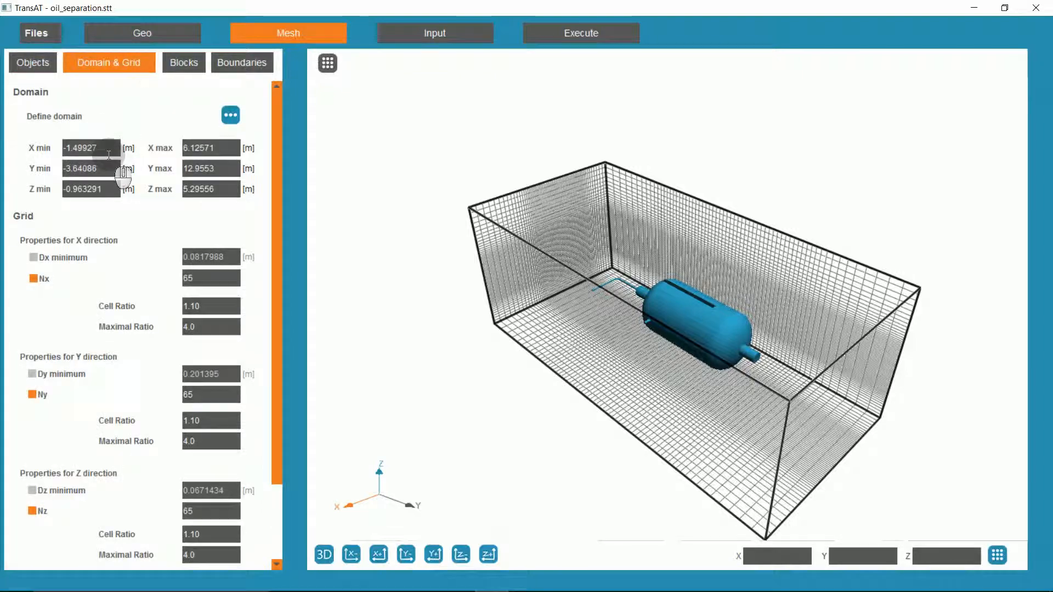
left_click_drag(104, 147, 51, 148)
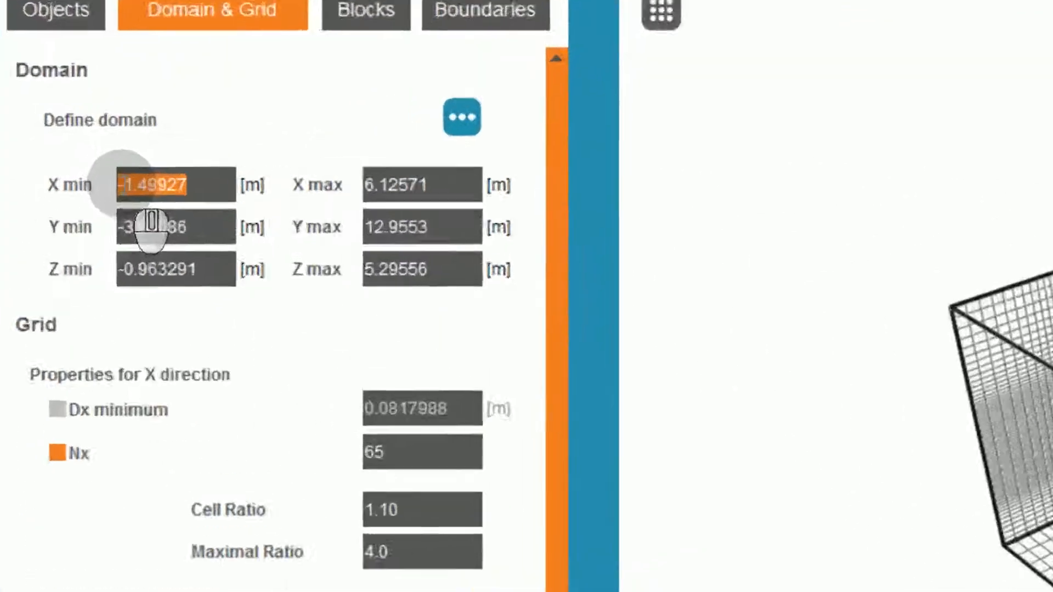
type("0.1")
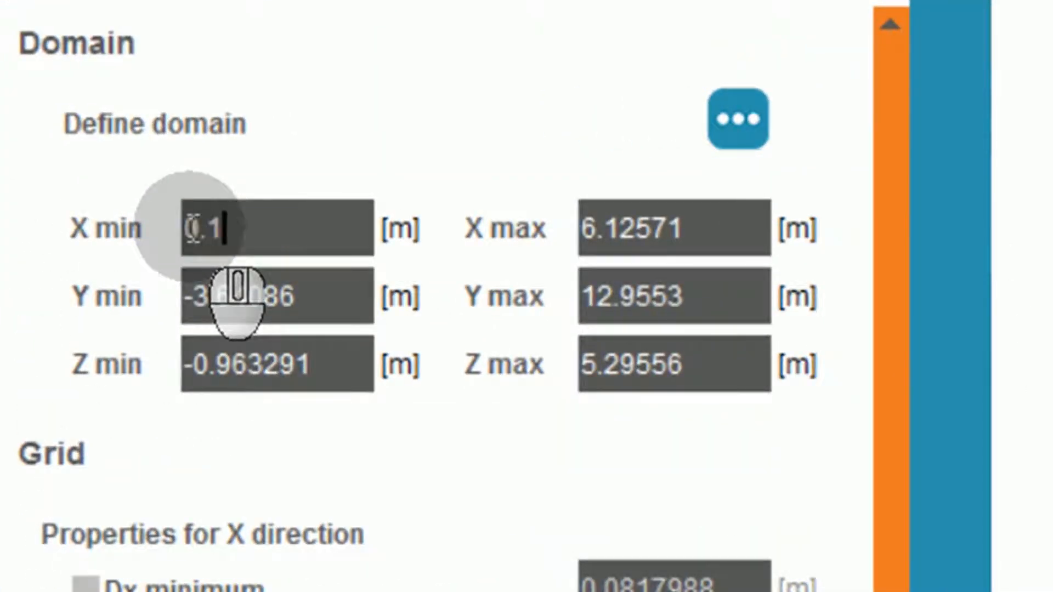
key("Tab")
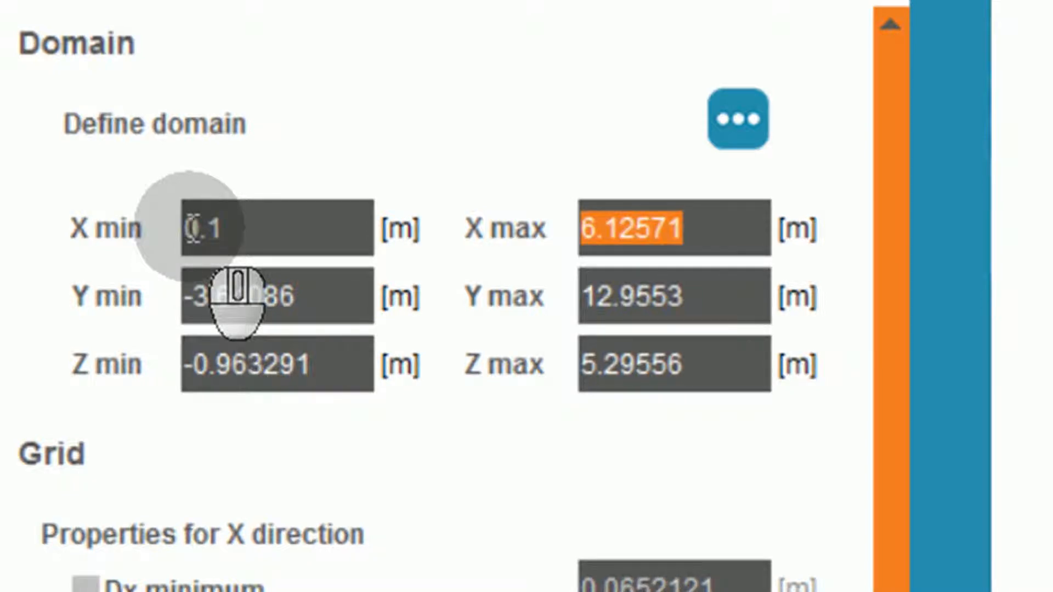
type("3")
key("Tab")
Set the domain's Y extent from 1.7 to 8.4 m and its Z extent from 1.53 to 1.54 m.
type("1.")
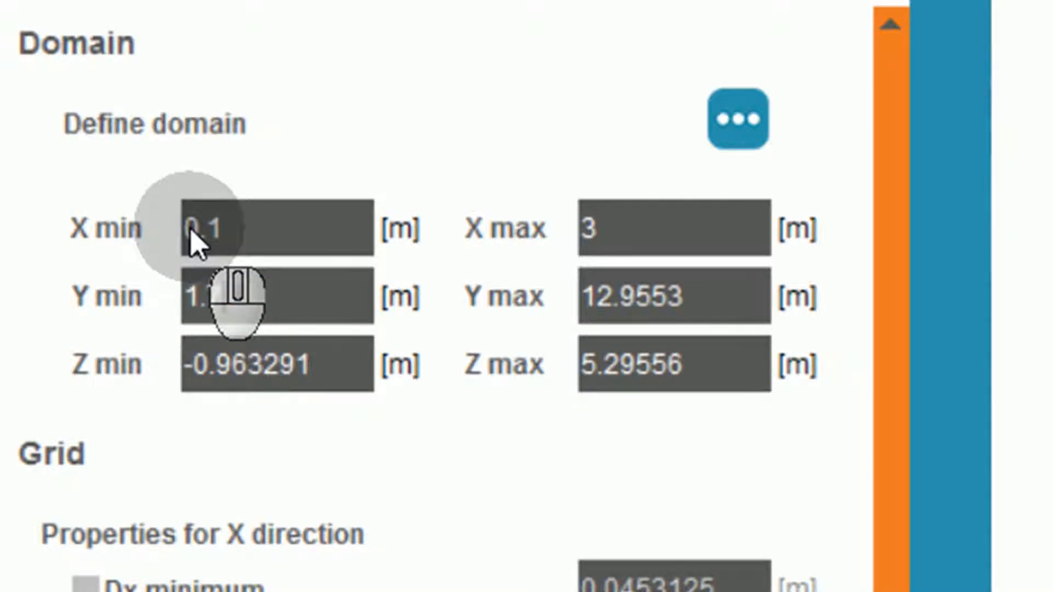
key("Tab")
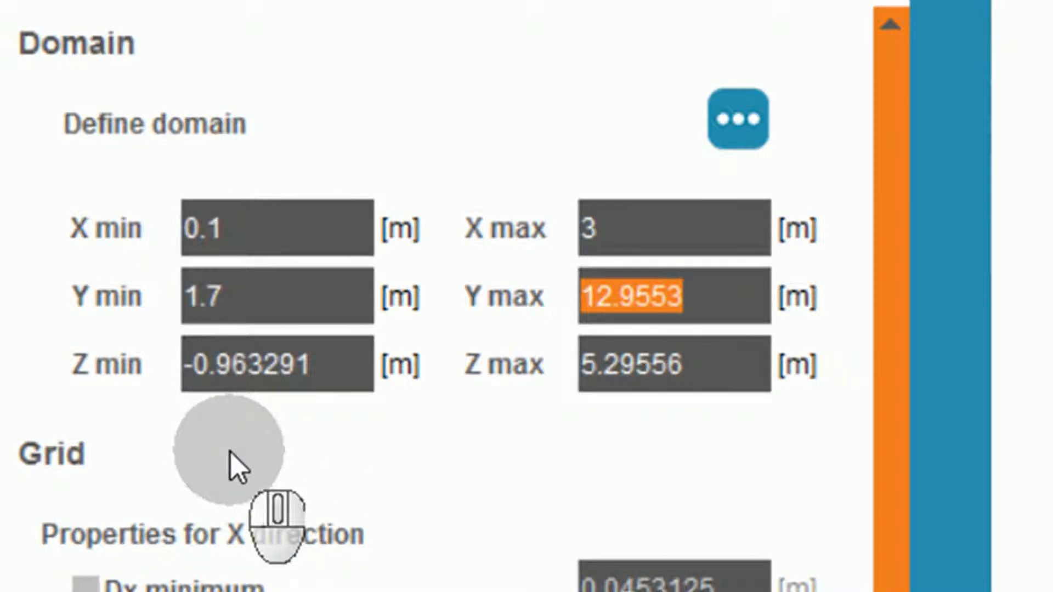
type("8.4")
key("Tab")
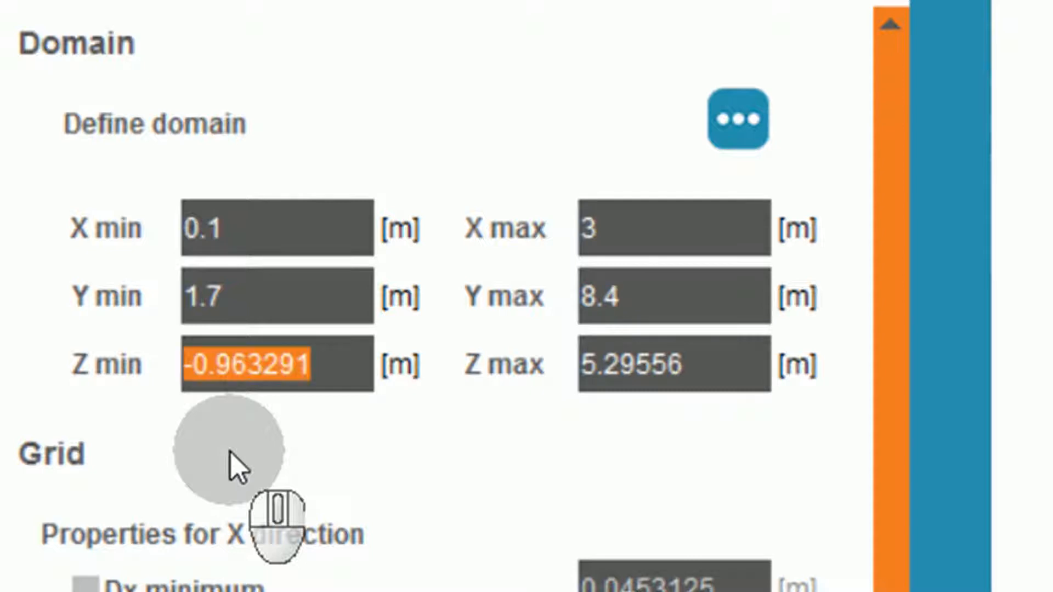
type("1.53")
key("Tab")
type("1.54")
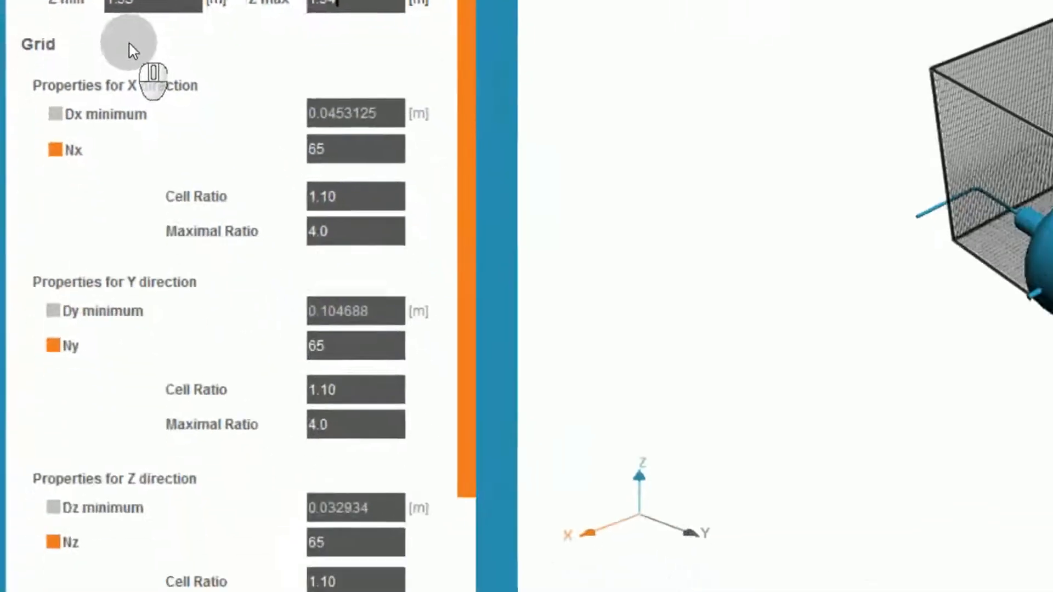
Set the grid counts to Nx 71 in the X direction and Ny 151 in the Y direction.
left_click(309, 147)
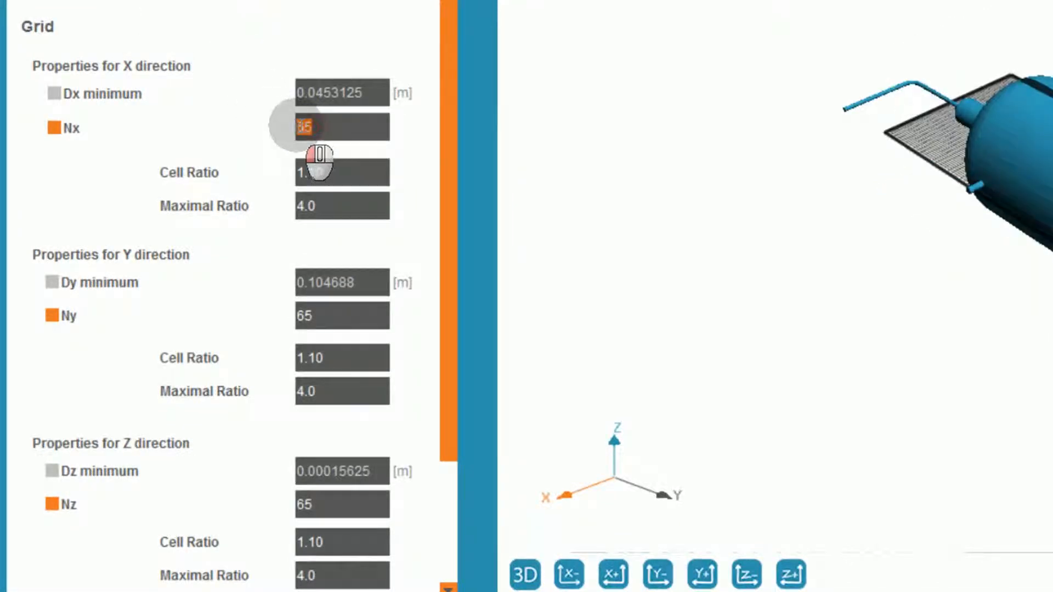
type("71")
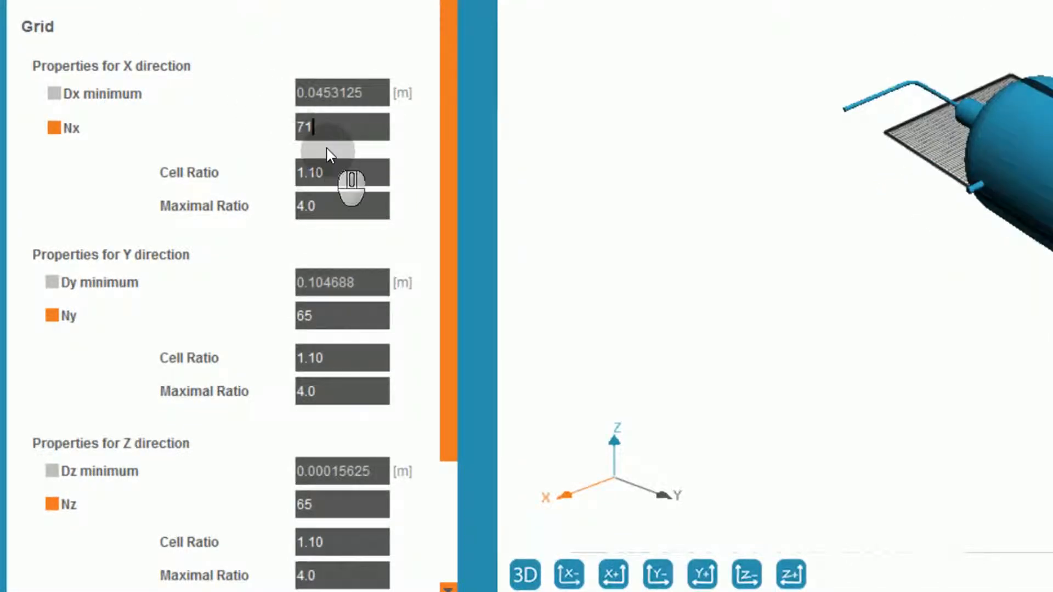
left_click(284, 311)
type("151")
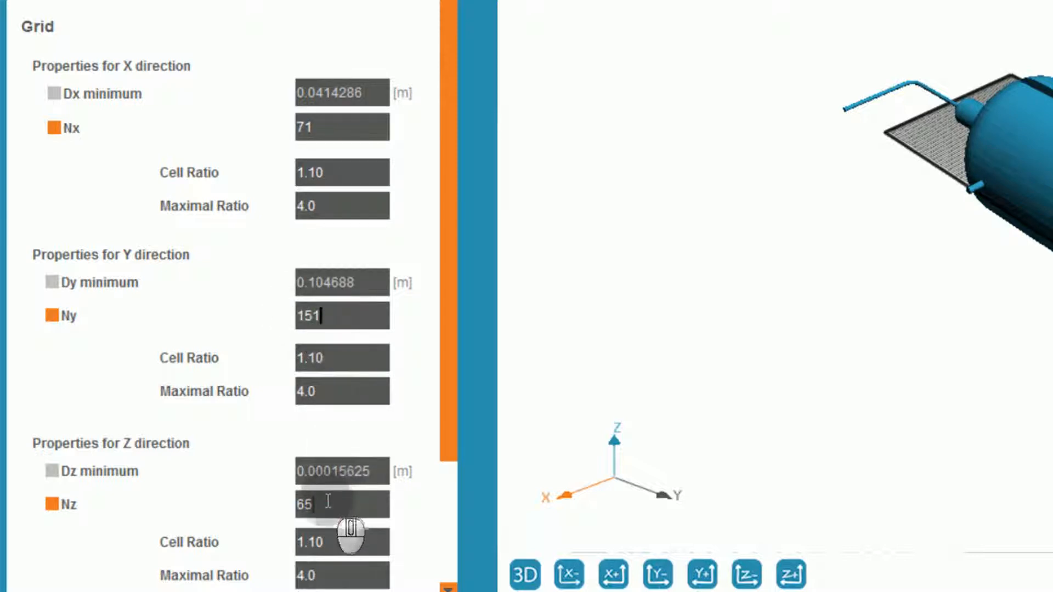
Configure the grid's Z direction with Nz 2, a cell ratio of 1.00 and a maximal ratio of 1.0.
left_click(327, 502)
type("2")
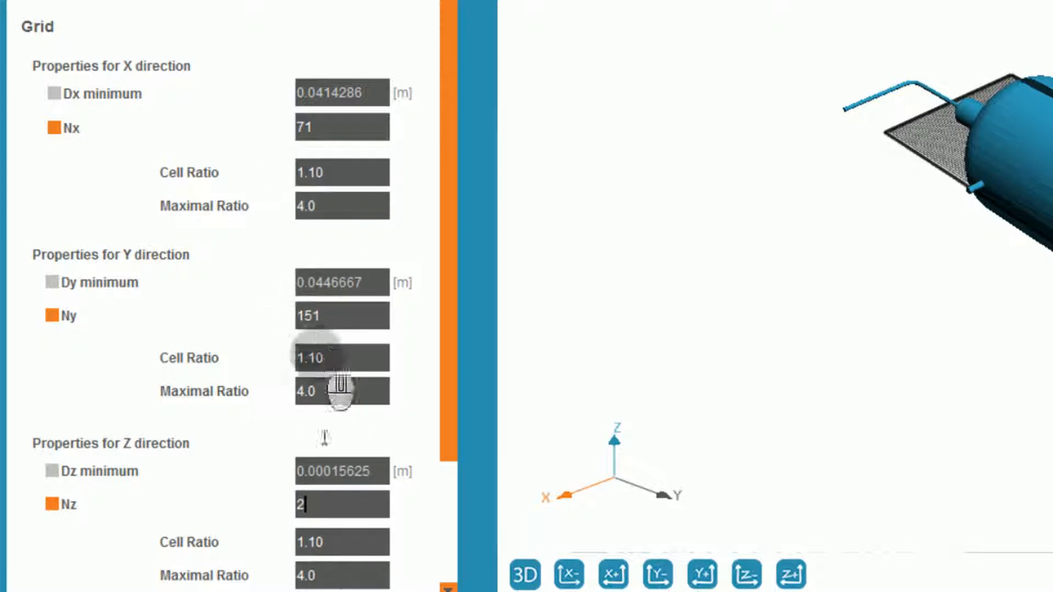
scroll(329, 542, "down", 1)
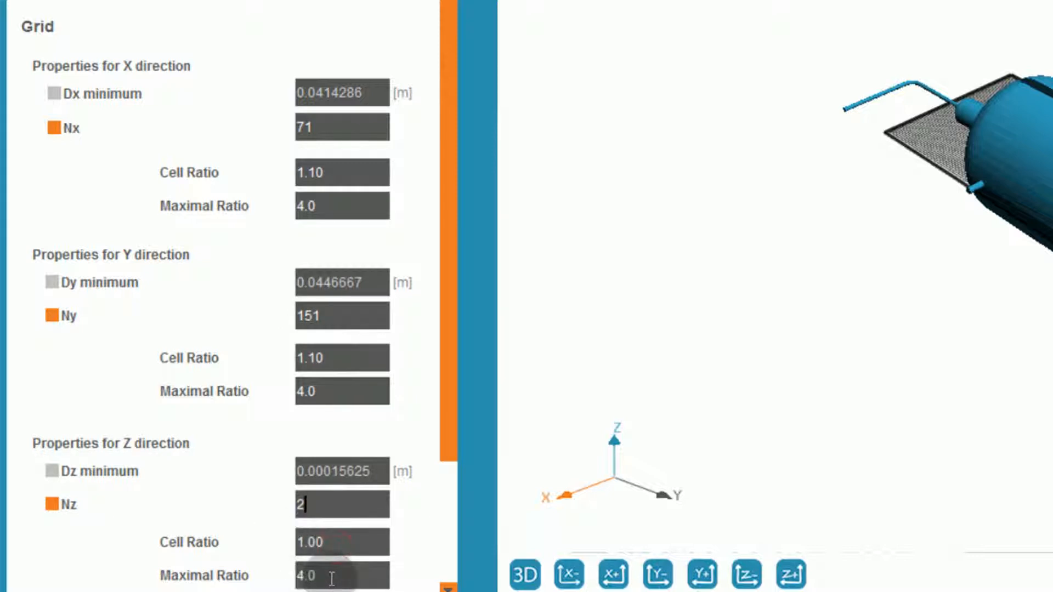
scroll(329, 575, "down", 3)
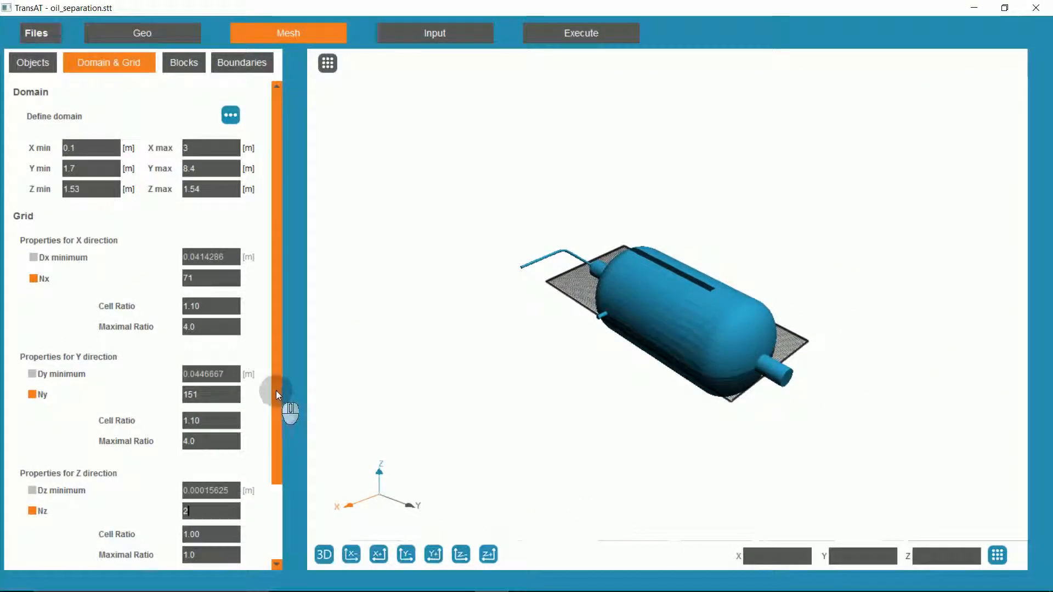
Switch the grid's refinement type to Customized Refinement and open its properties.
left_click_drag(275, 391, 278, 466)
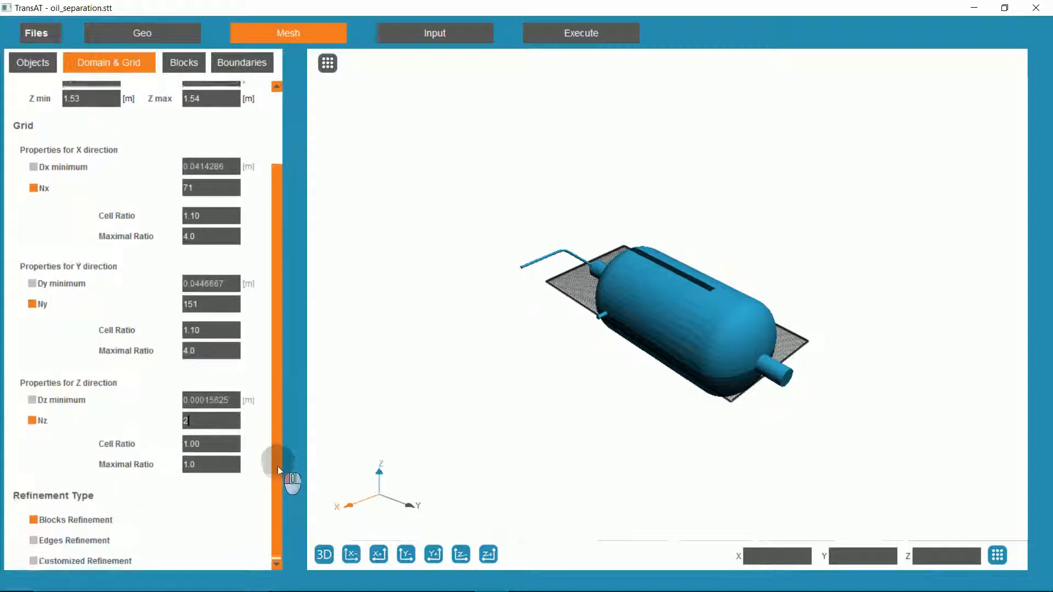
left_click(34, 558)
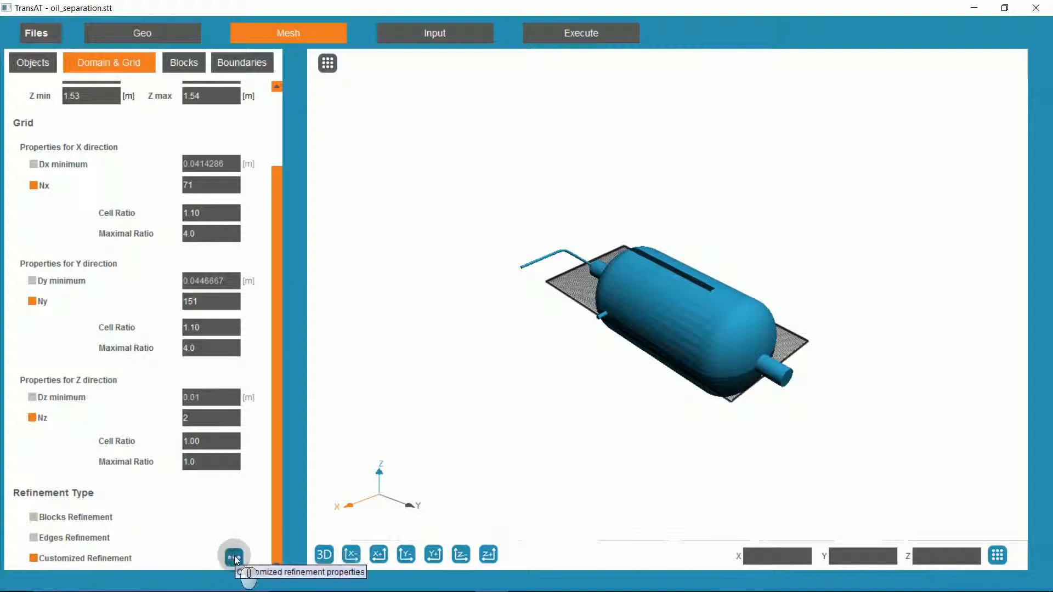
left_click(234, 557)
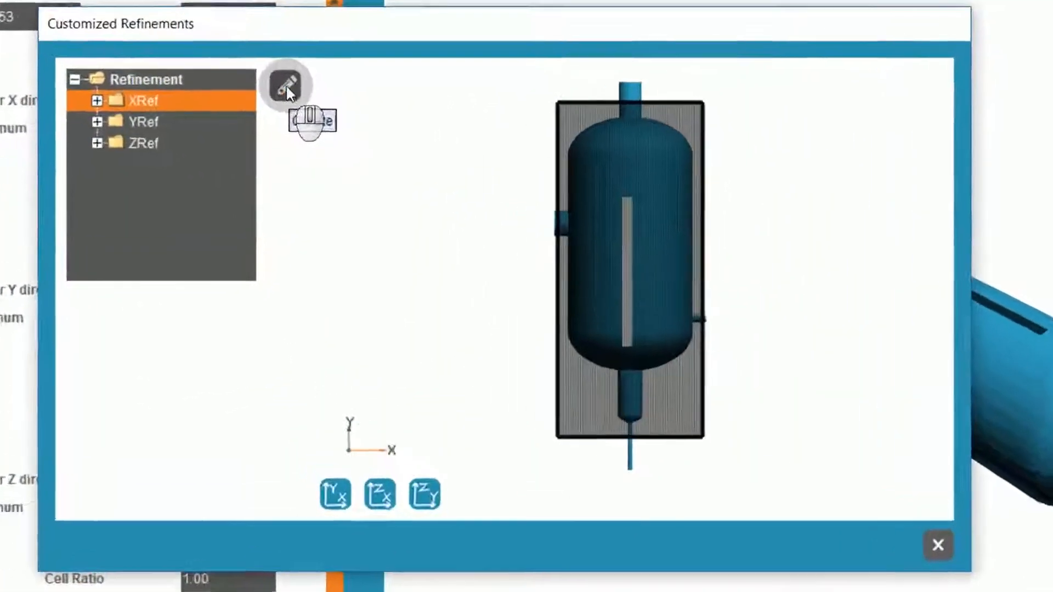
Add a Point refinement in the X direction at 1.55 m.
left_click(246, 138)
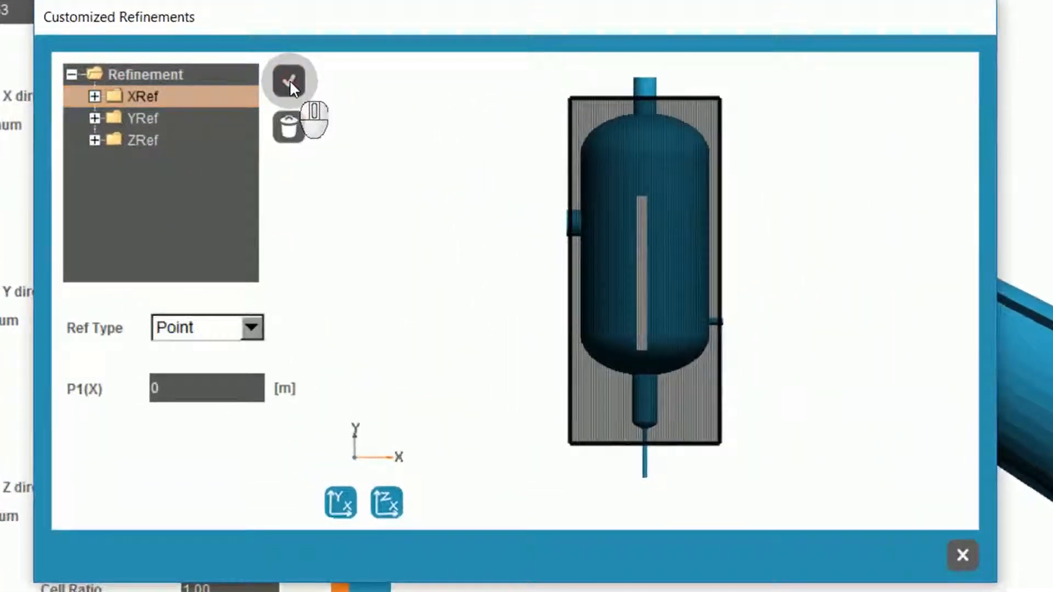
left_click(209, 389)
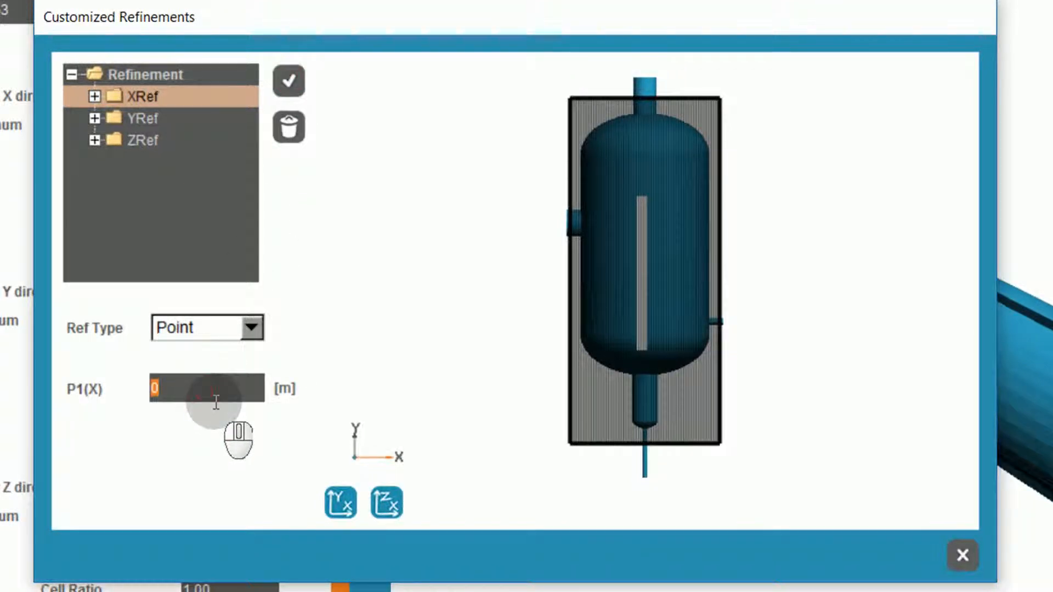
type("1.55")
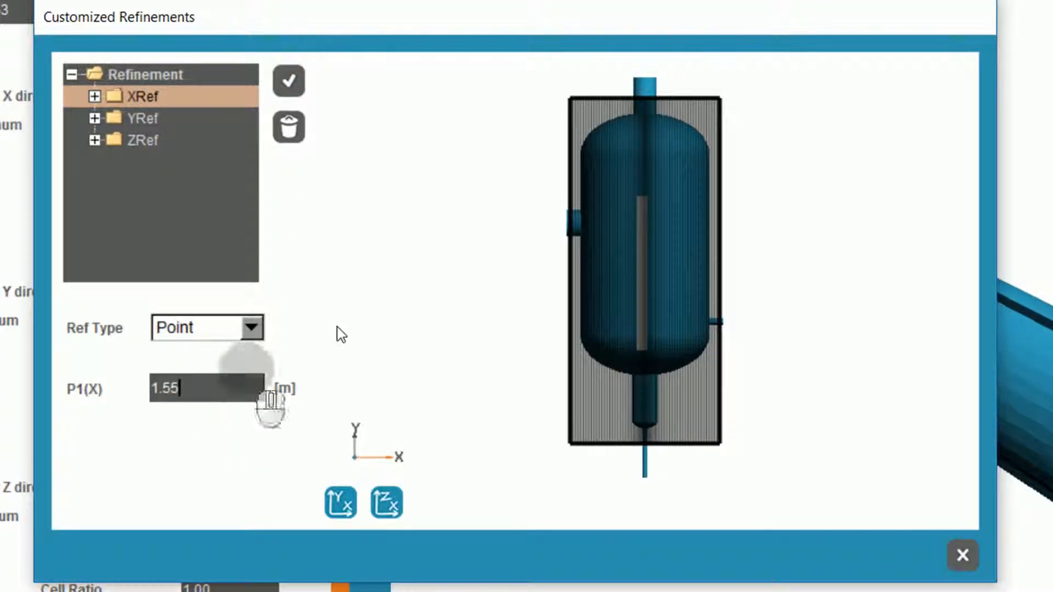
left_click(289, 81)
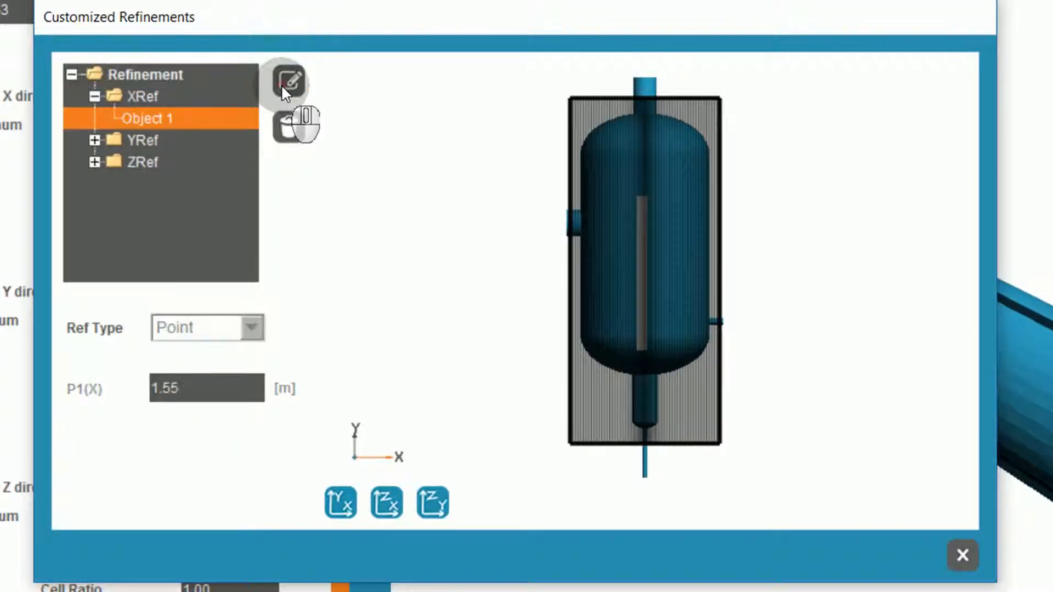
Add a Point refinement in the Y direction at 4.05 m and close the customized refinements.
left_click(139, 141)
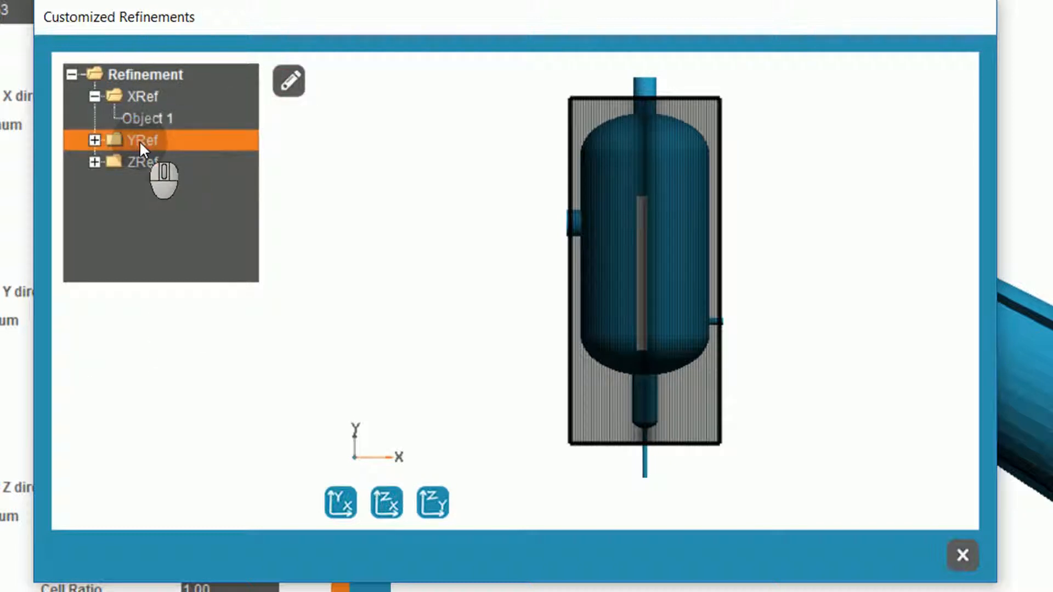
left_click(289, 88)
double_click(211, 387)
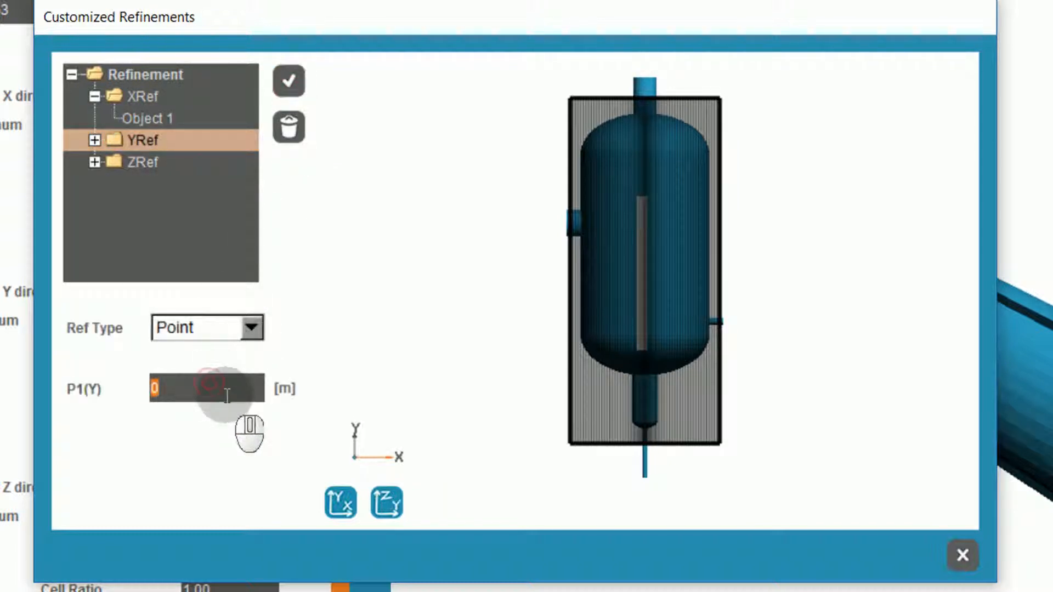
type("4.05")
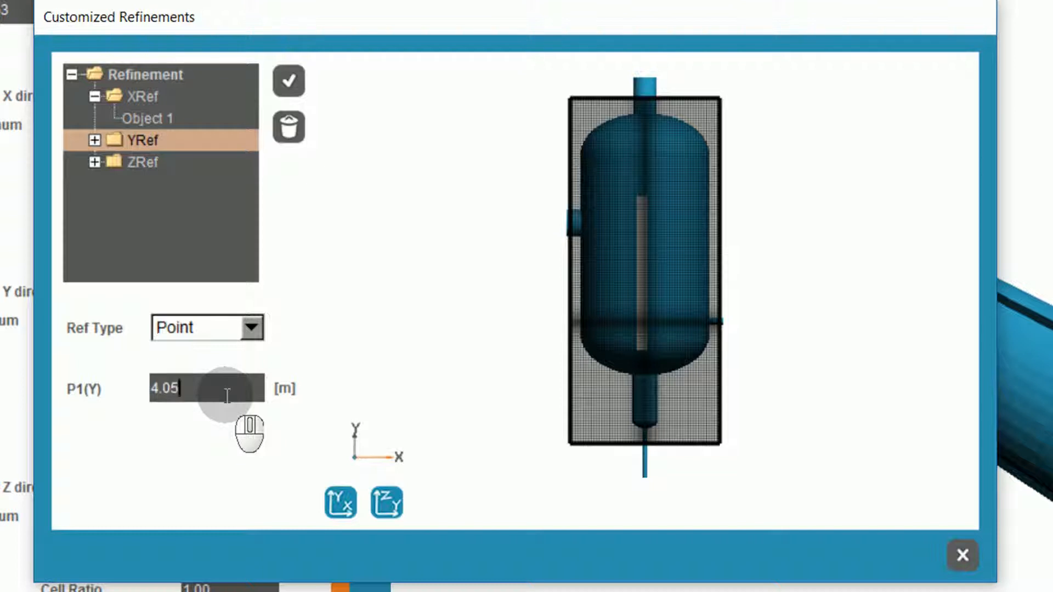
left_click(300, 86)
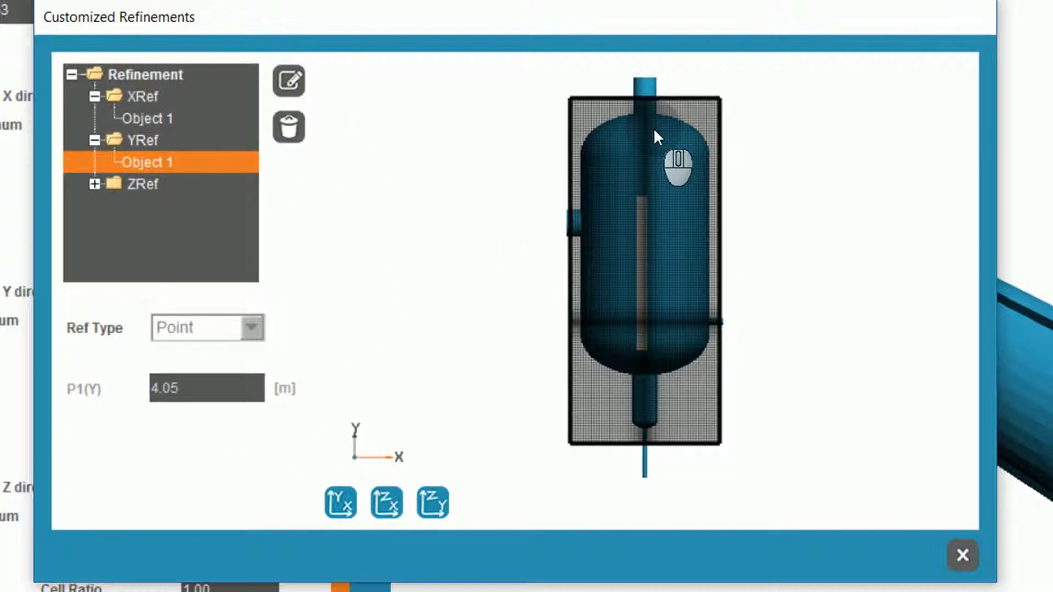
left_click(955, 546)
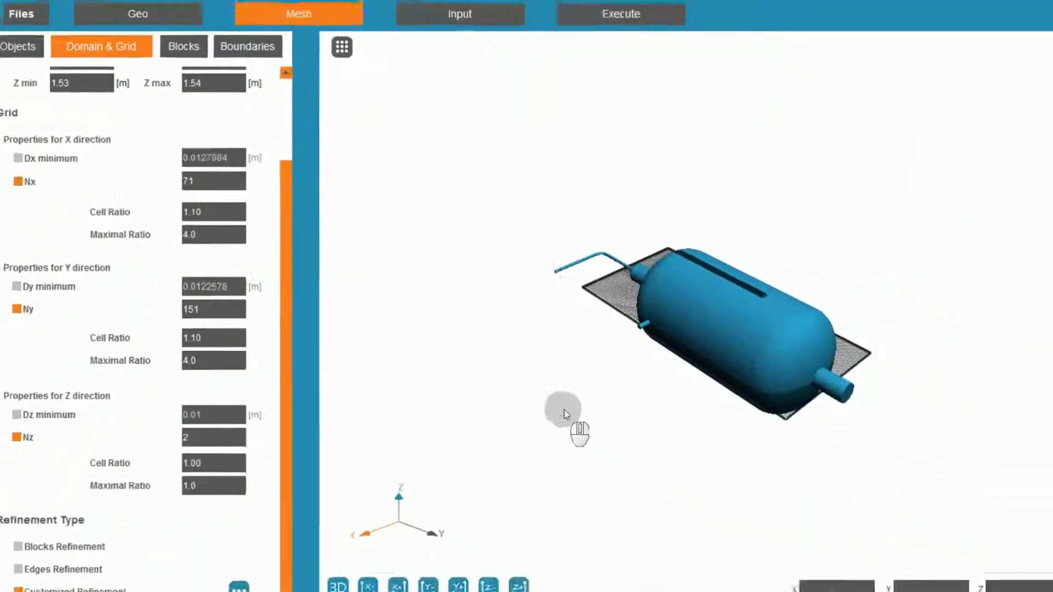
Divide the mesh block into more blocks along the X and Y directions, without shrinking the new blocks.
left_click(184, 43)
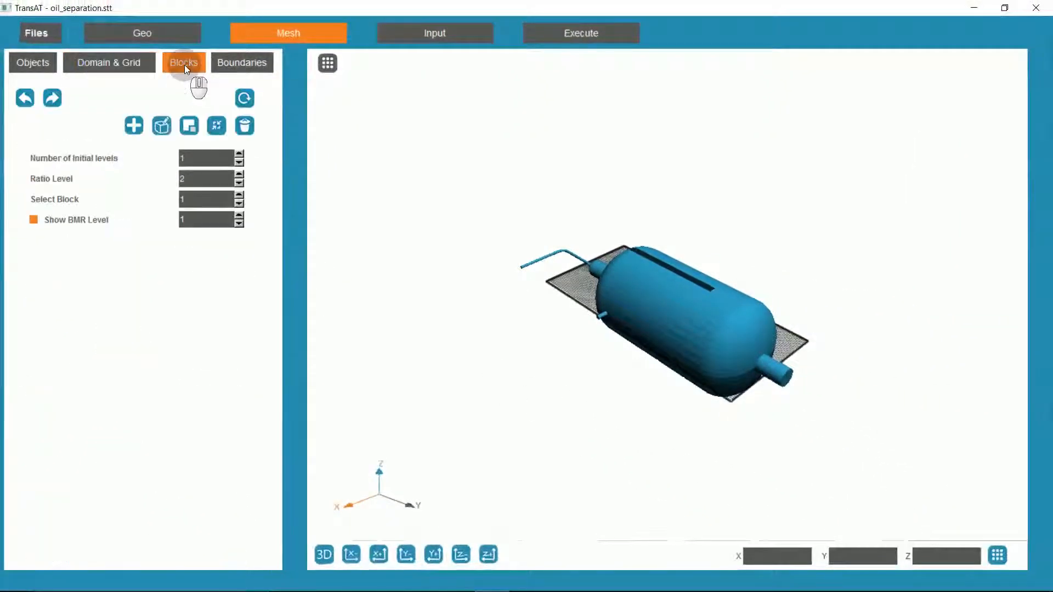
left_click(219, 128)
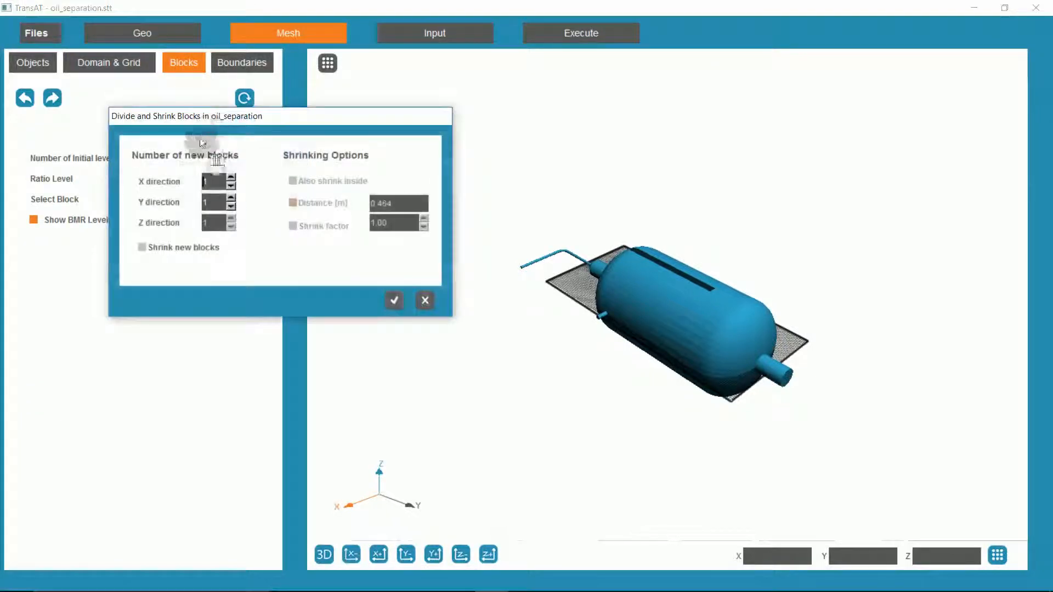
left_click(231, 177)
left_click(231, 198)
left_click(393, 300)
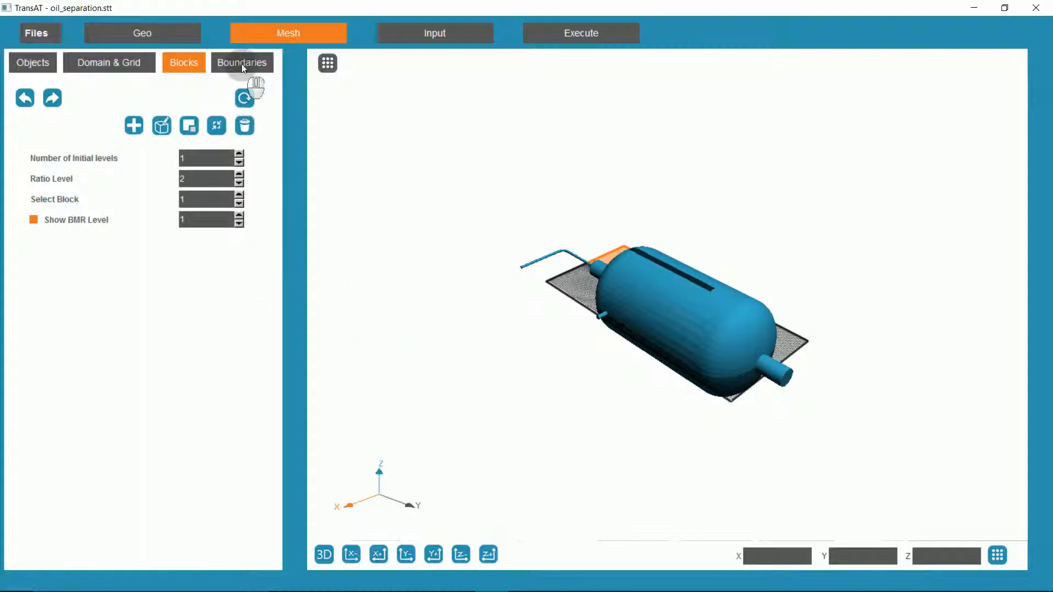
Add four new boundary conditions to the mesh boundaries.
left_click(242, 63)
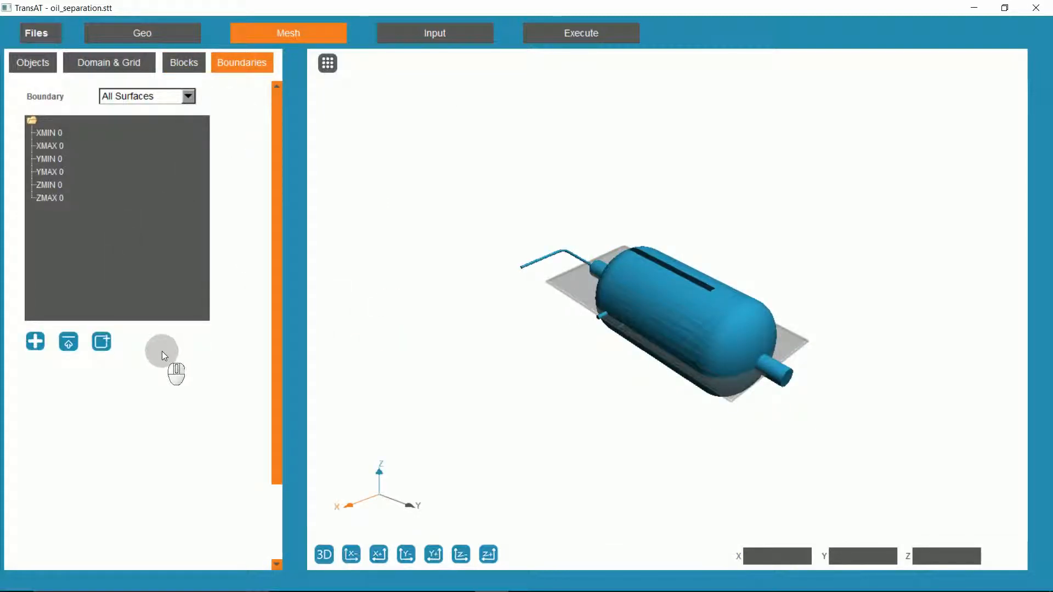
left_click(36, 342)
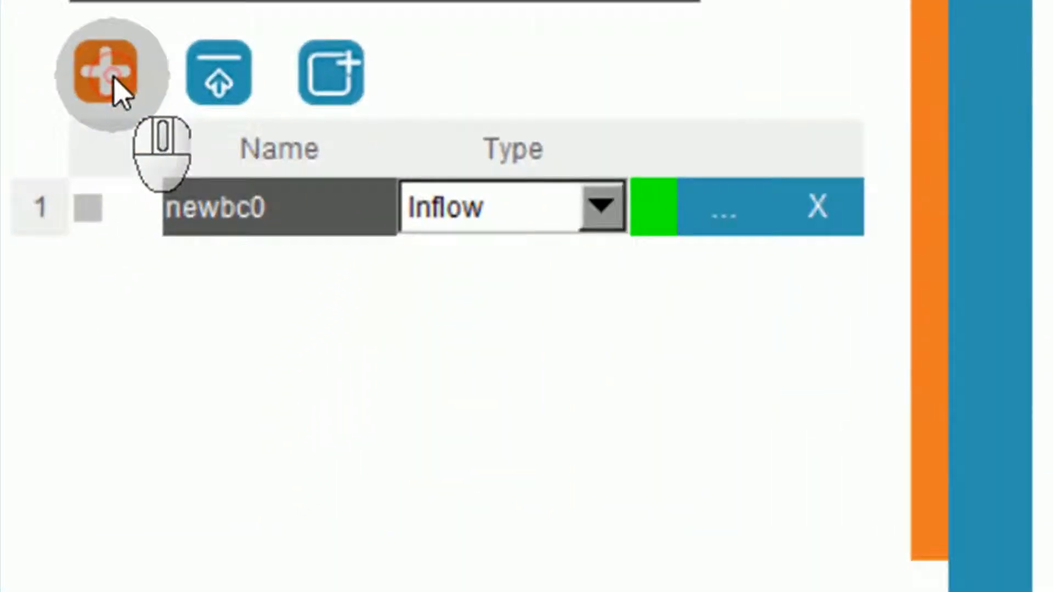
left_click(114, 78)
left_click(113, 79)
left_click(113, 79)
Rename the four boundary conditions, in order, as Inflow, Gas_exit, Oil_exit and Water_exit.
double_click(224, 208)
type("Inf")
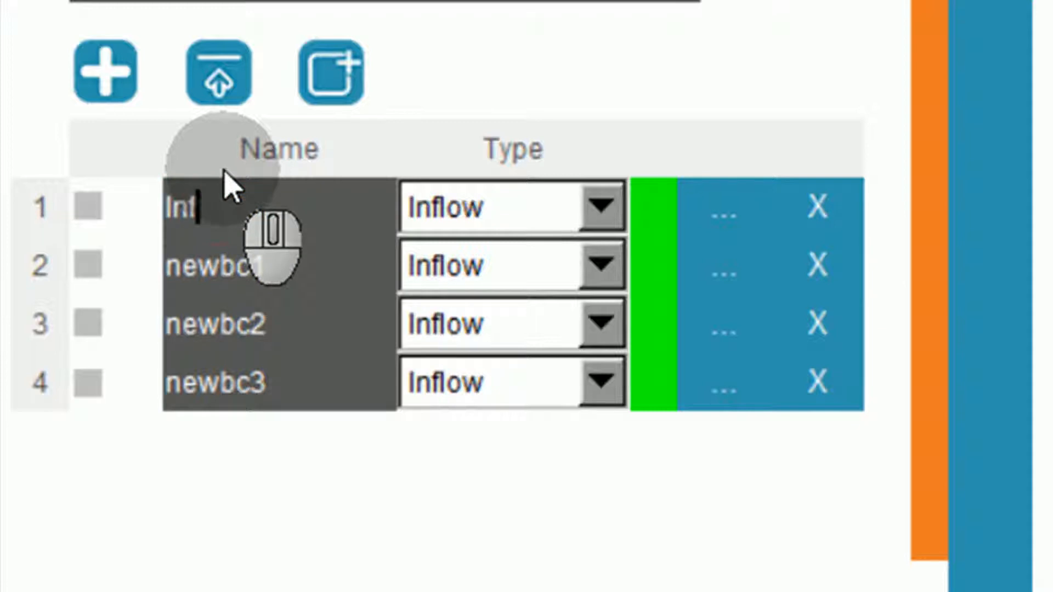
type("low")
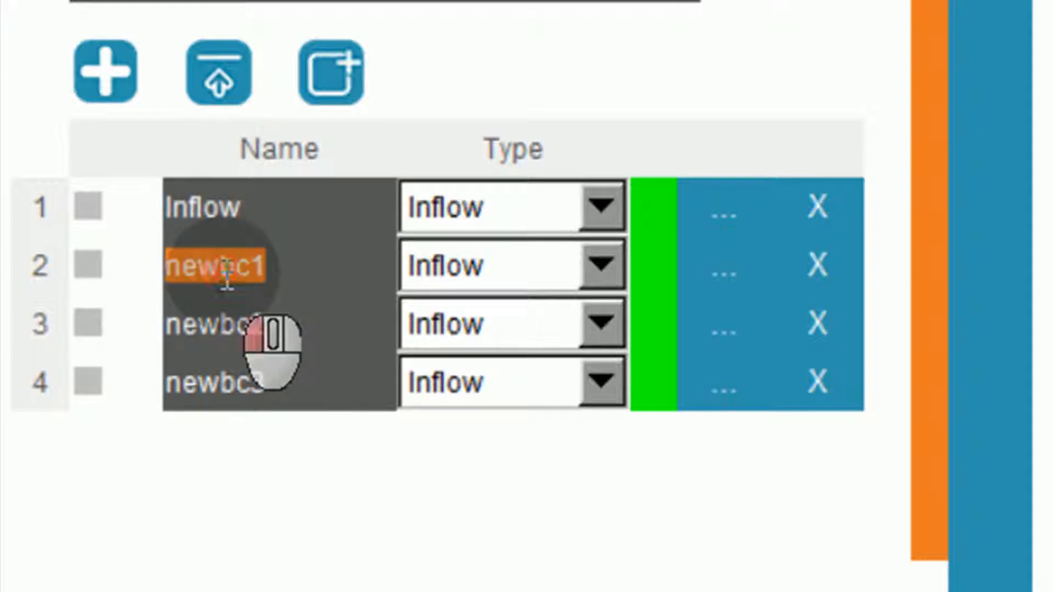
double_click(223, 266)
type("Gas_exit")
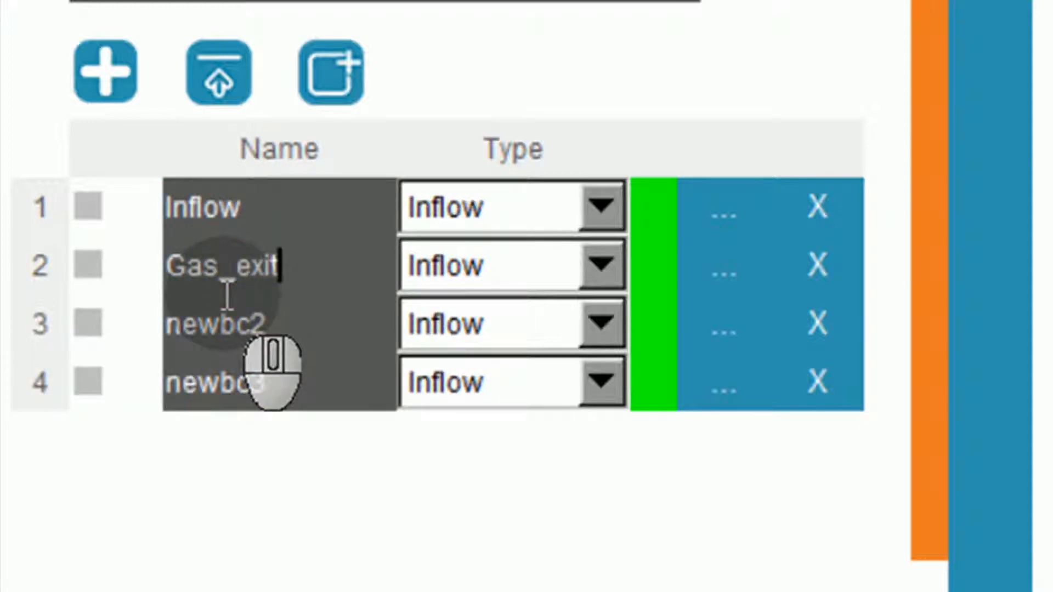
double_click(258, 324)
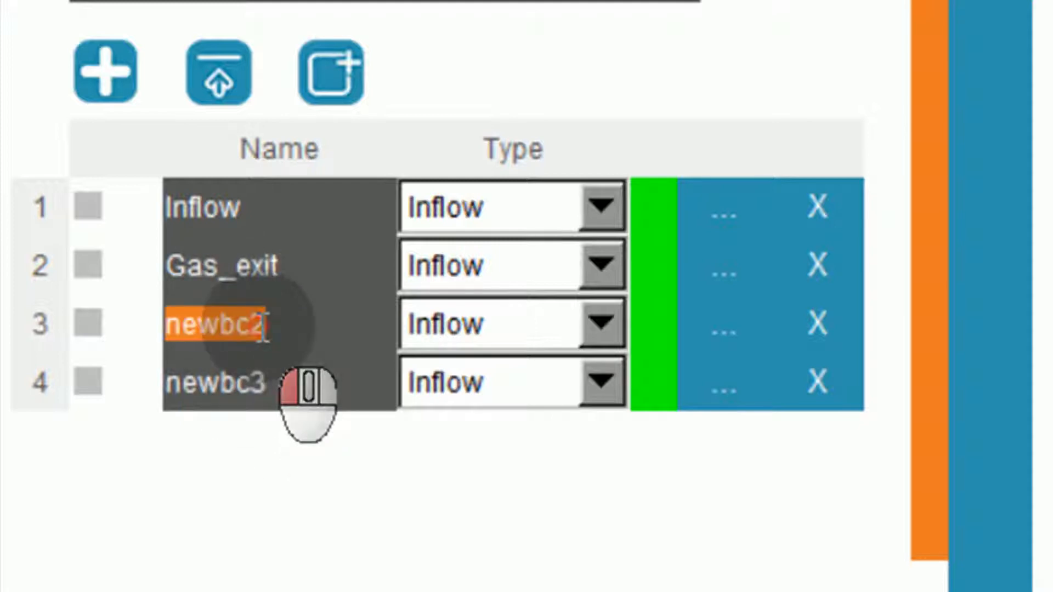
type("Oil_ex")
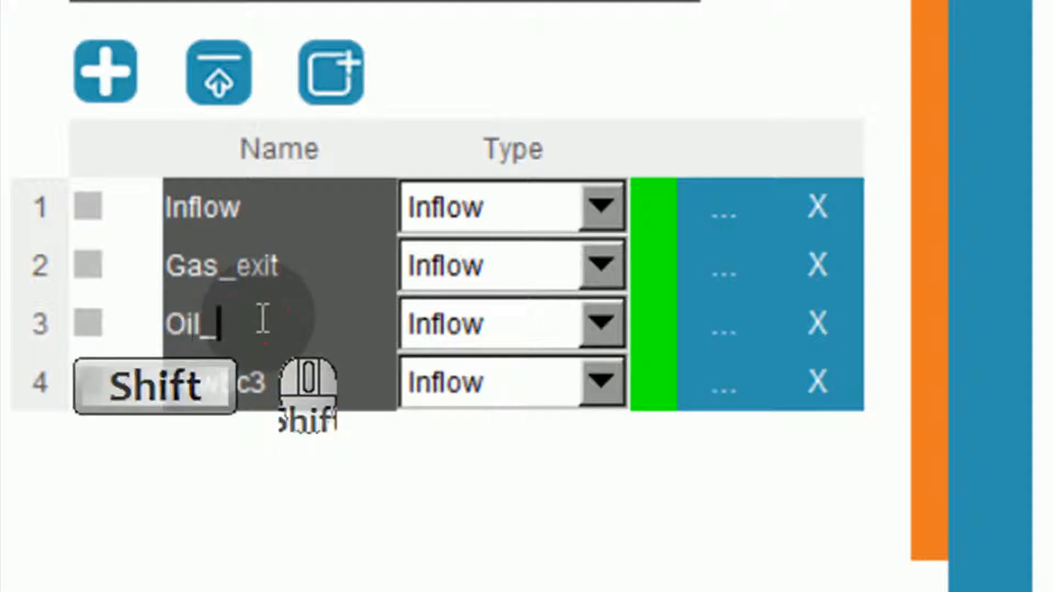
type("it")
double_click(292, 379)
type("Water_e")
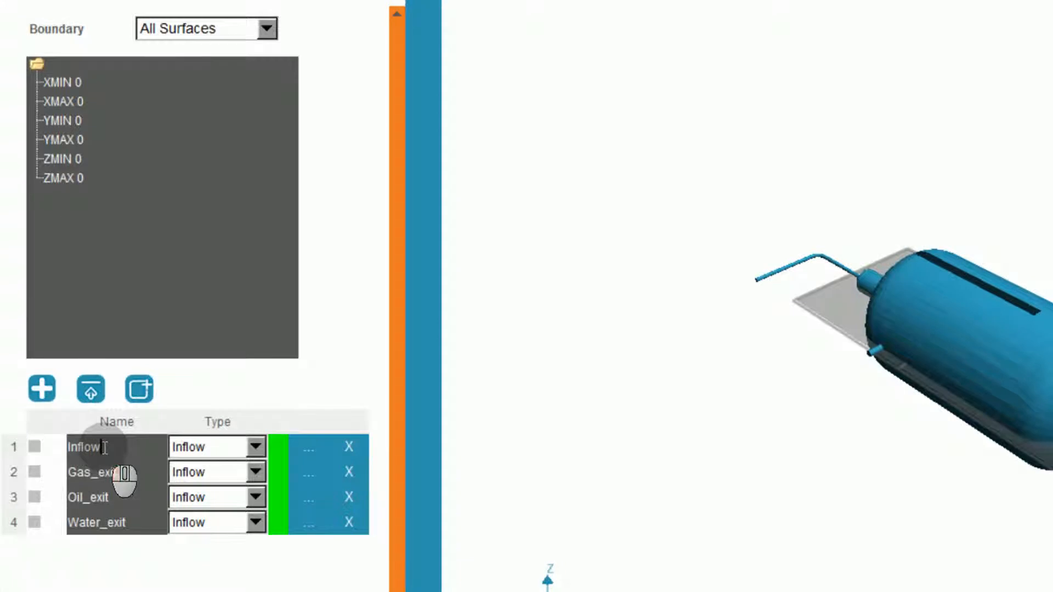
Open the properties of the Inflow boundary condition and set its inflow profile to Constant.
left_click(309, 451)
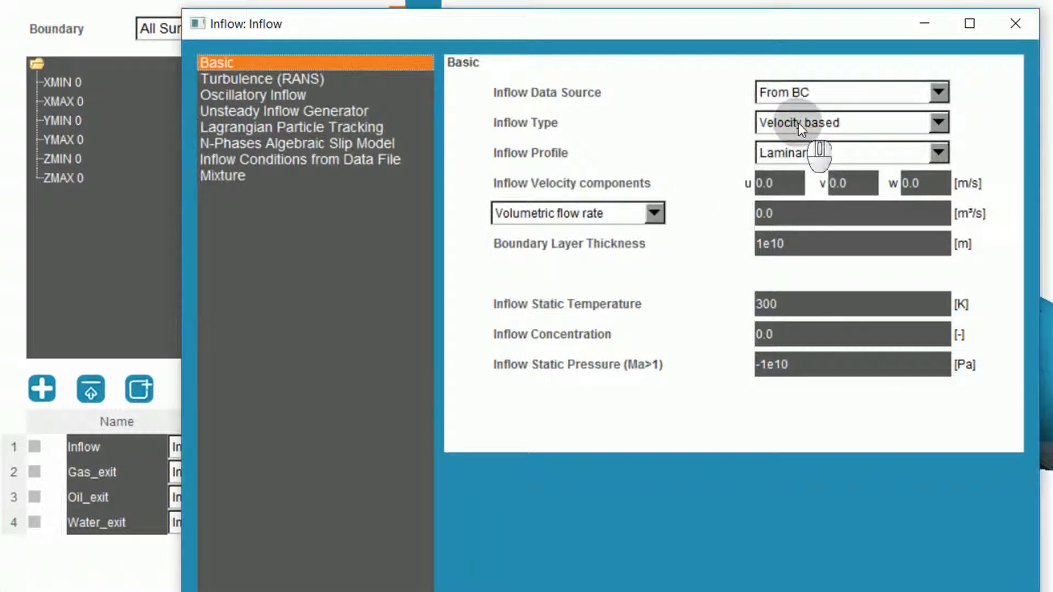
left_click(798, 152)
left_click(801, 170)
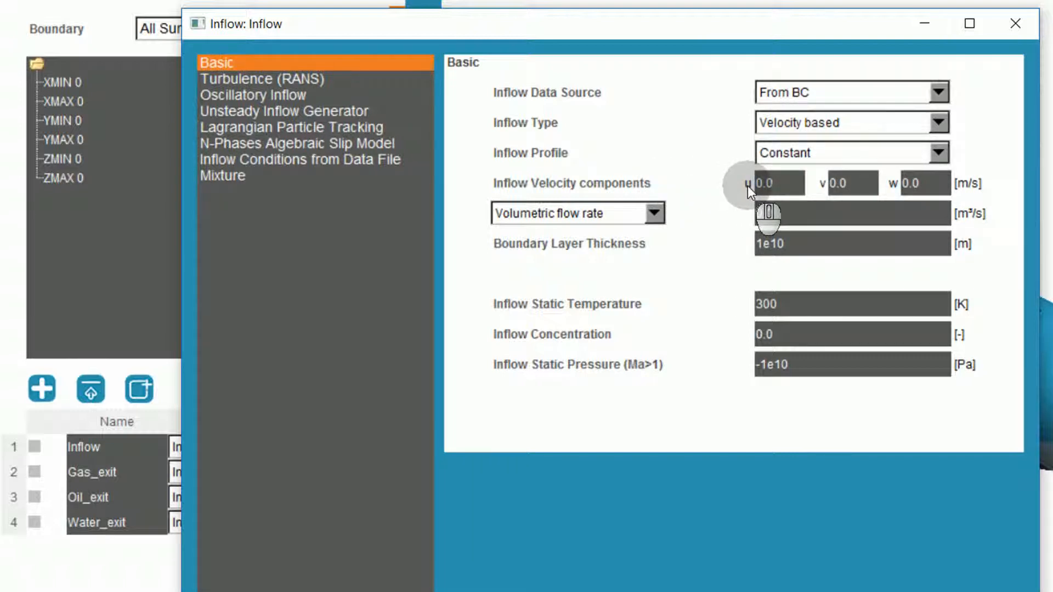
Set the Inflow boundary's RANS turbulent intensity to .1 and its Mu_t / Mu ratio to 100.
left_click(294, 78)
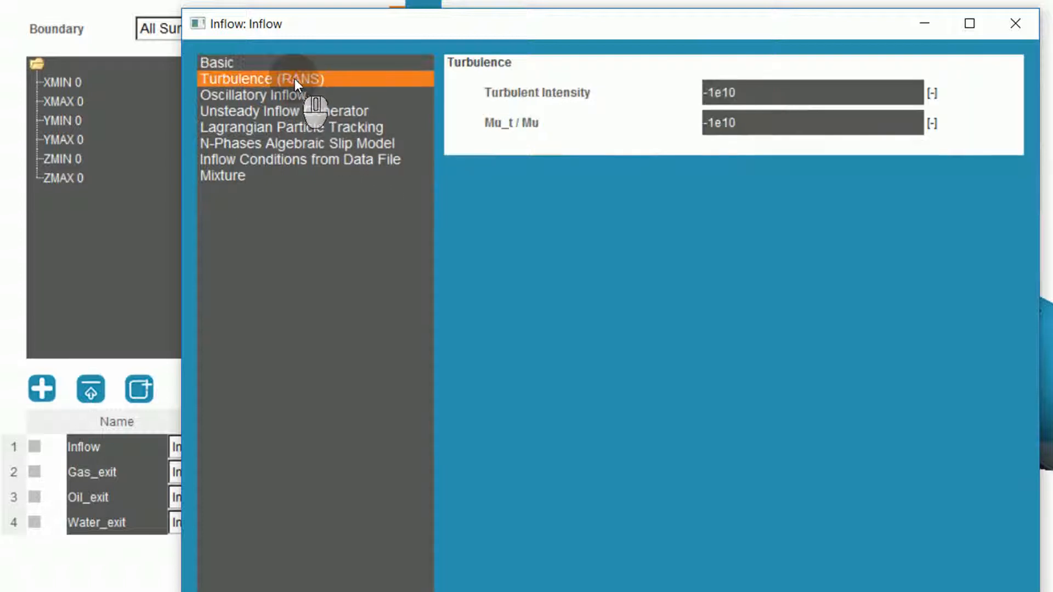
double_click(740, 91)
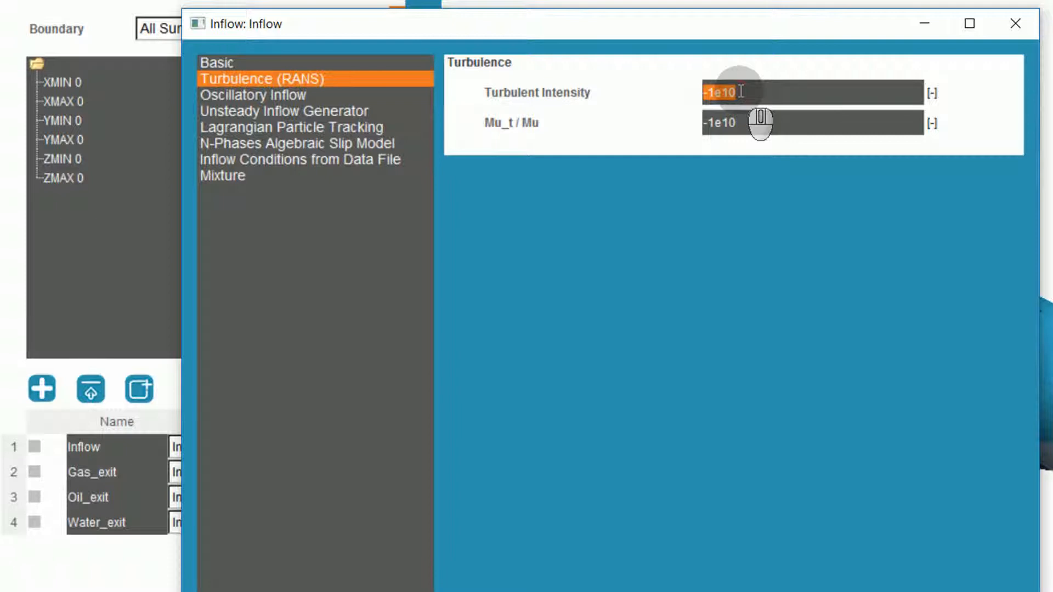
double_click(739, 123)
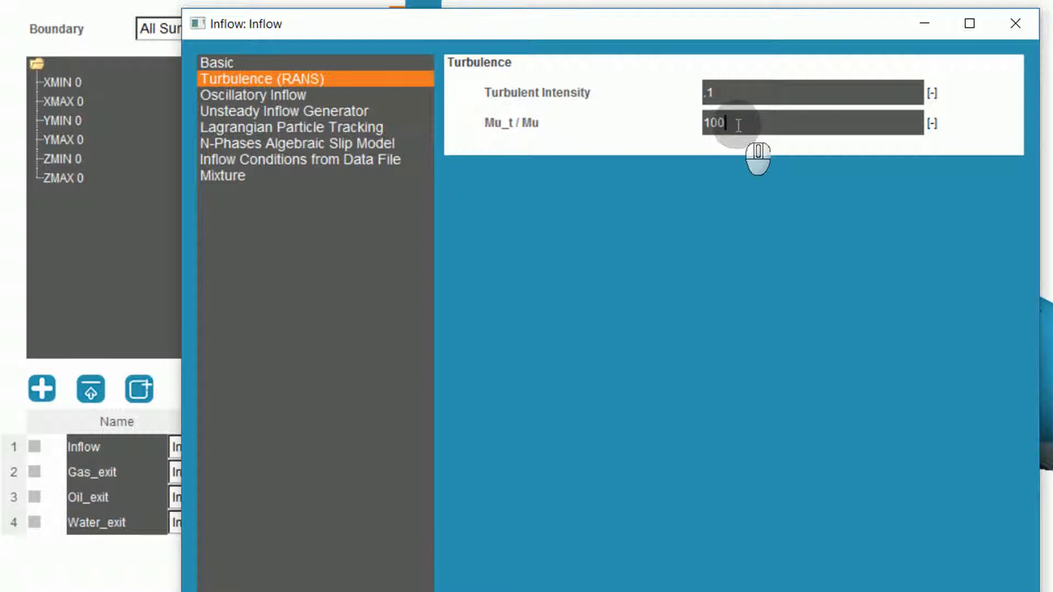
Set the N-Phases Algebraic Slip Model inflow volume fractions to 0.44 for phase 1, 0.39 for phase 2 and 0.17 for phase 3.
left_click(360, 144)
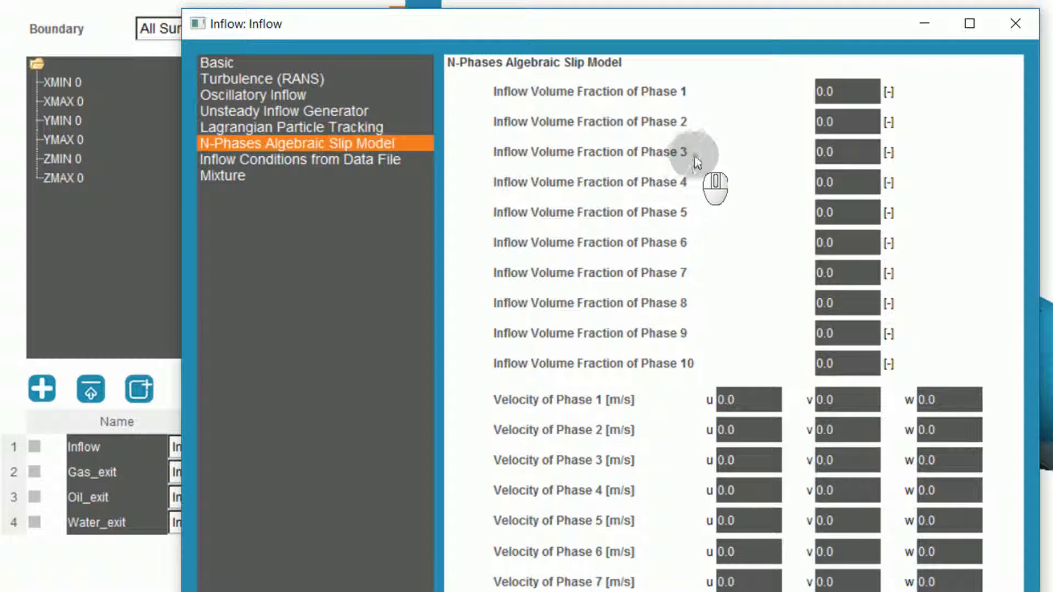
left_click(832, 94)
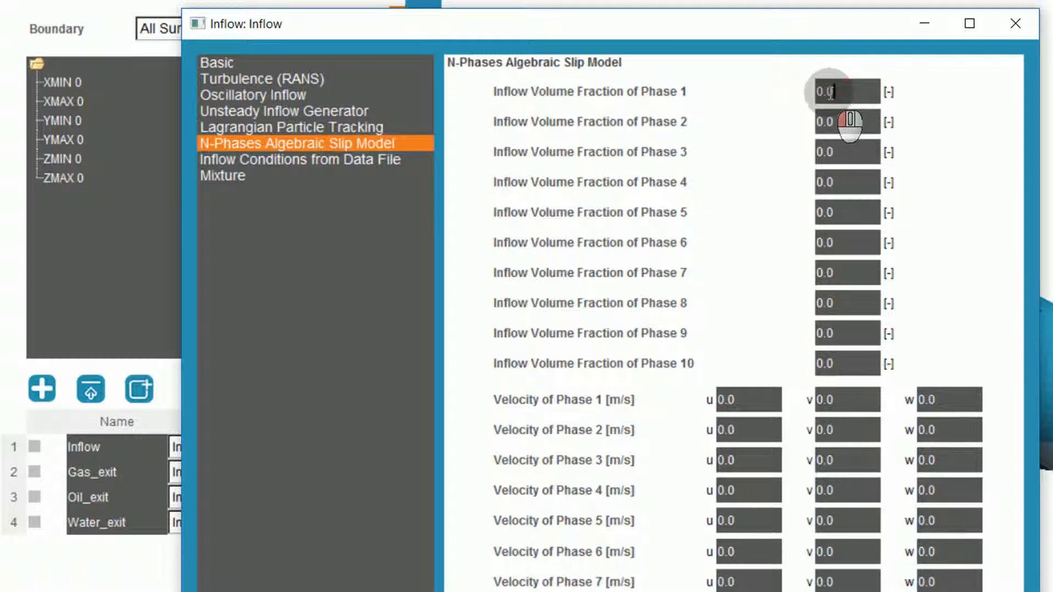
type("44")
left_click(832, 121)
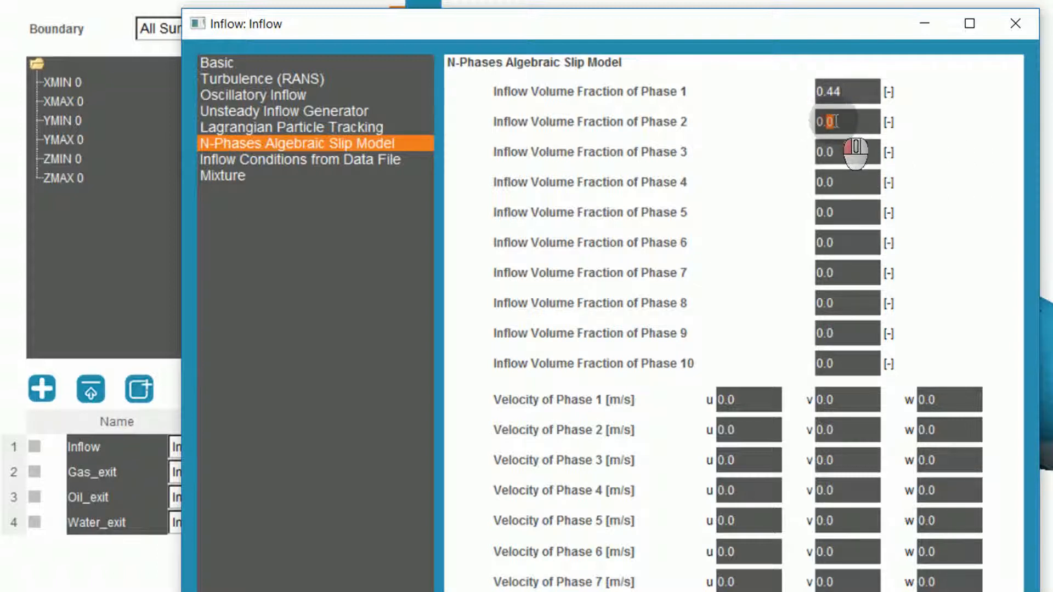
type("39")
left_click(826, 152)
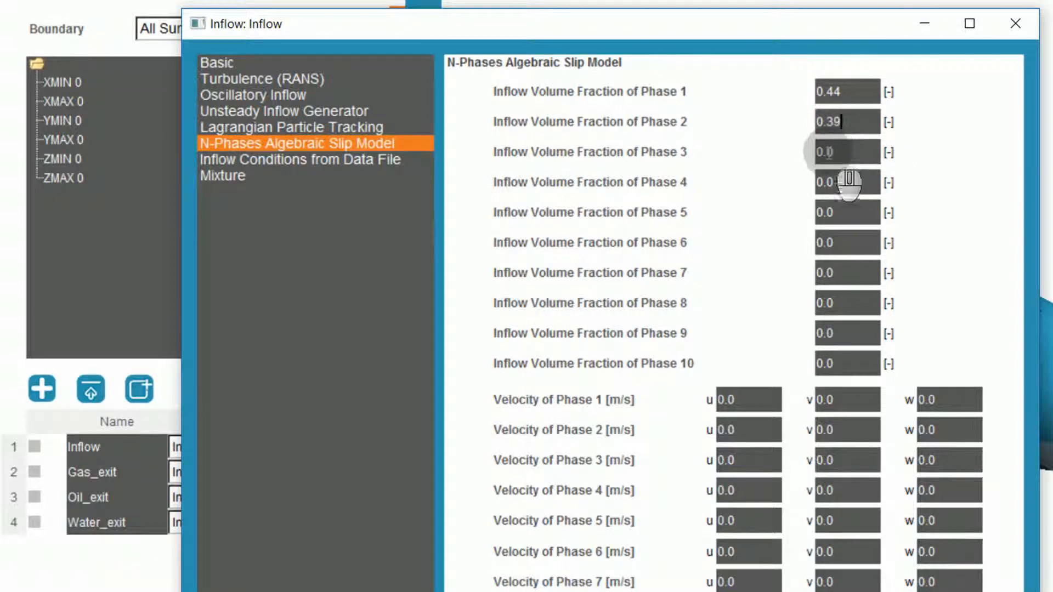
left_click_drag(827, 152, 840, 153)
type("17")
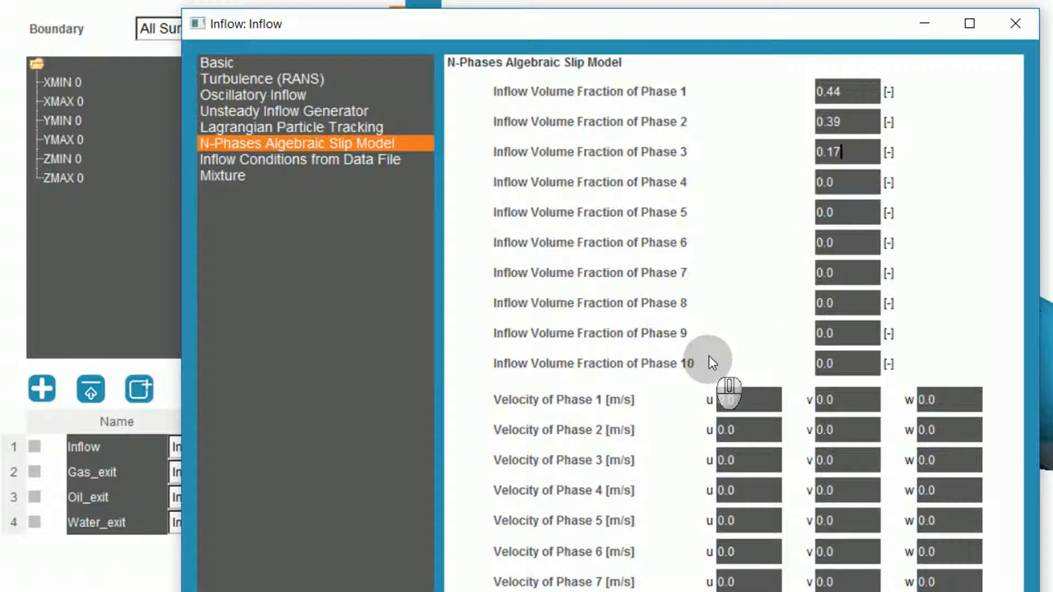
Set the u velocity of phases 1, 2 and 3 to 0.25 m/s and accept the Inflow properties.
double_click(732, 399)
type("25")
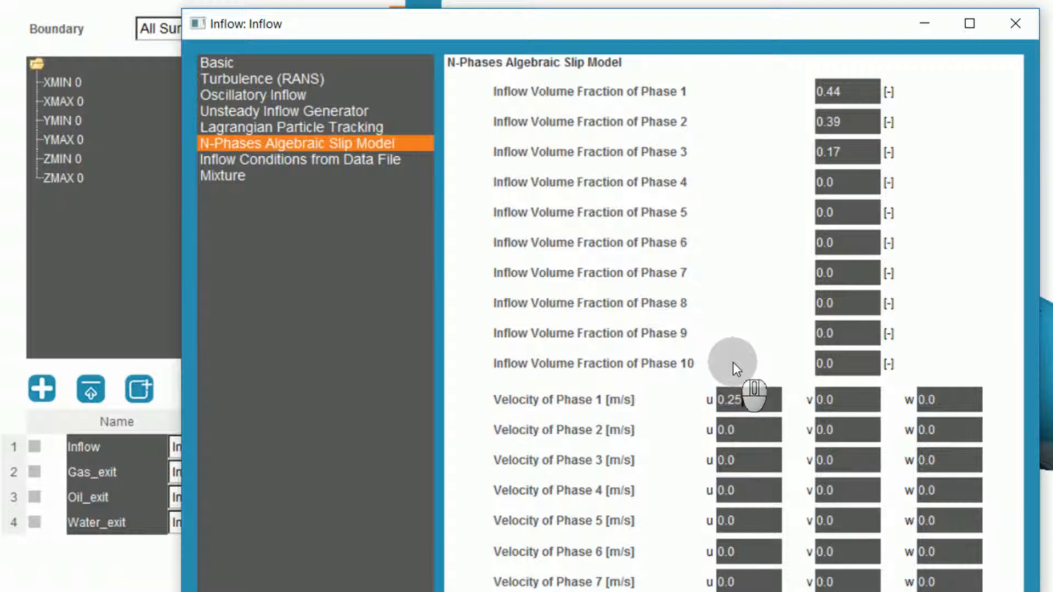
left_click(763, 426)
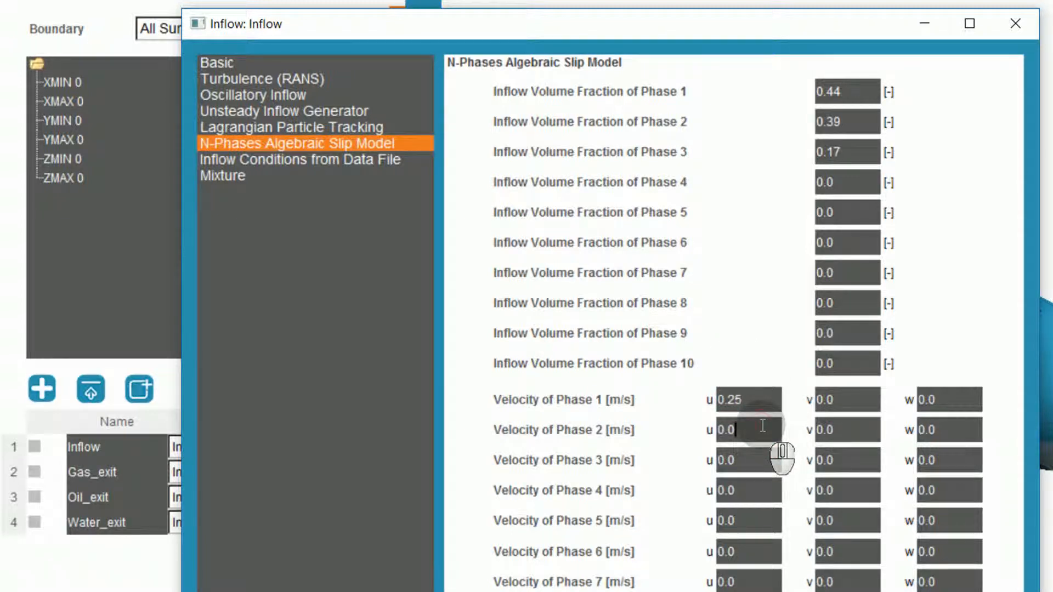
left_click(751, 461)
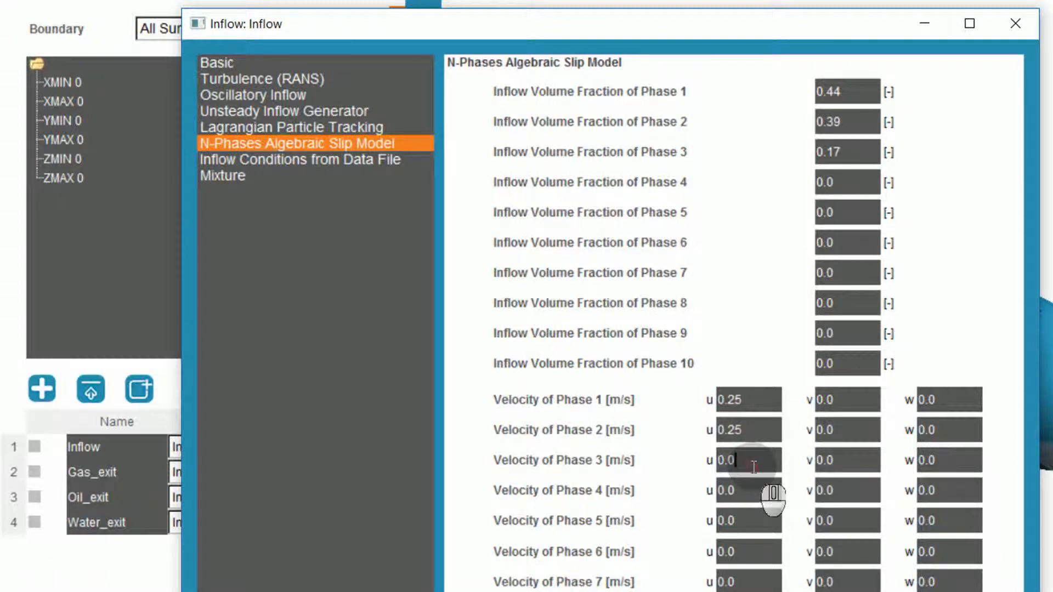
key("BackSpace")
type("25")
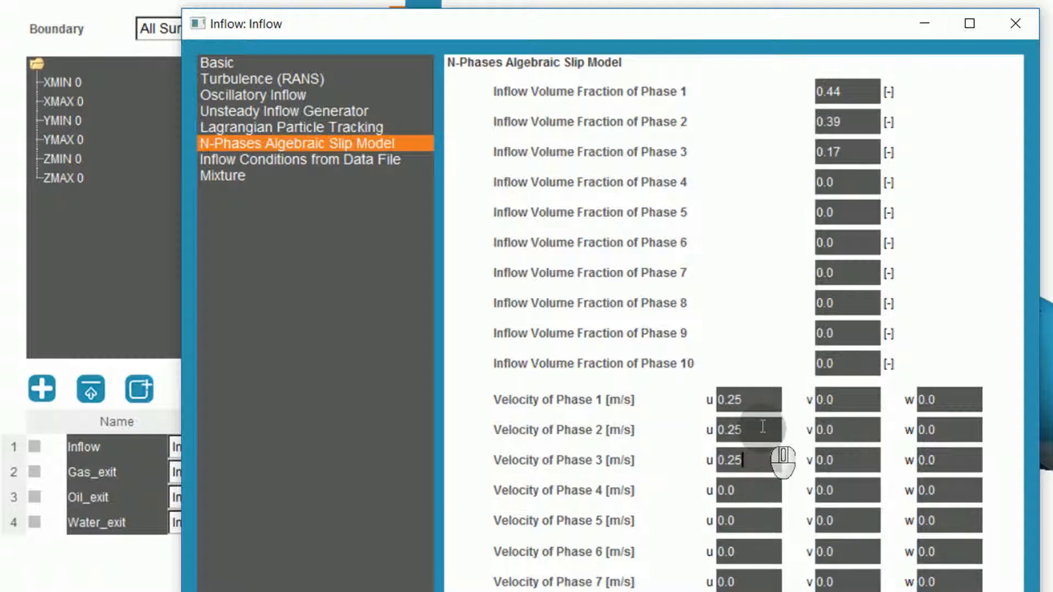
left_click(900, 591)
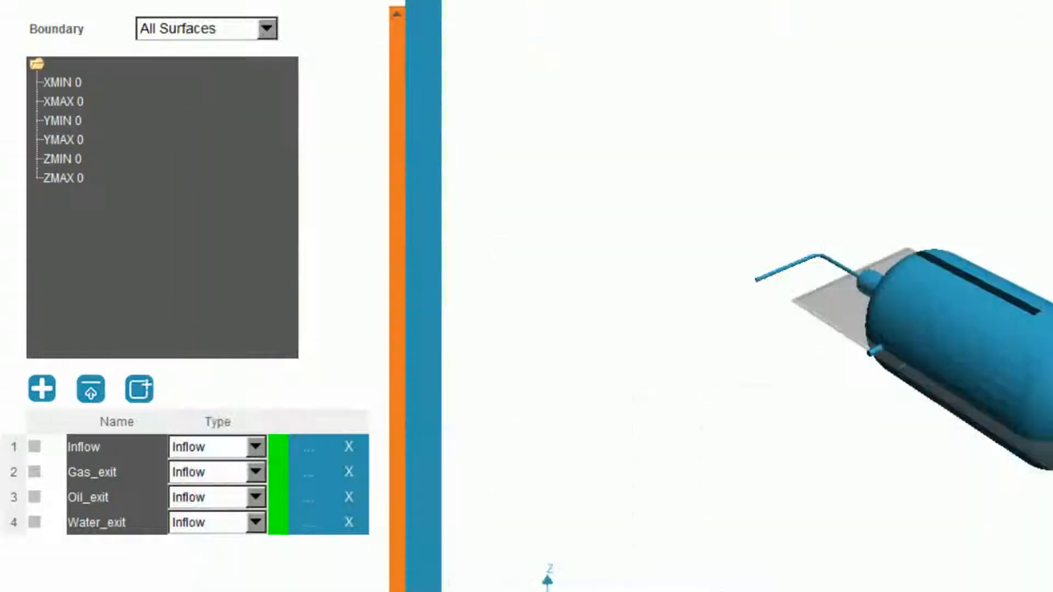
Change the Gas_exit boundary condition to Outflow and set its outflow type to Pressure.
left_click(197, 476)
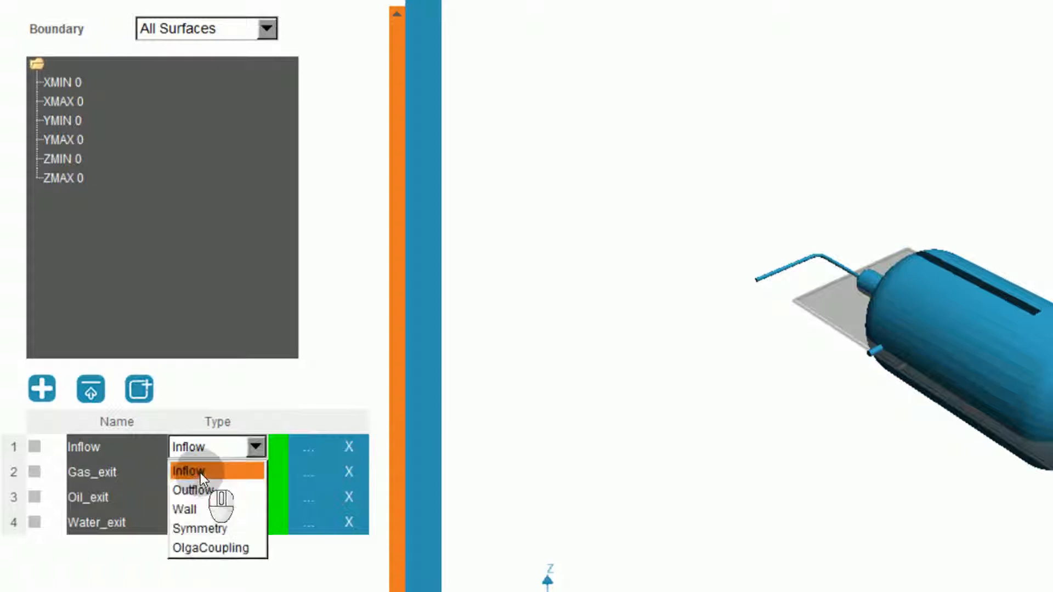
left_click(207, 489)
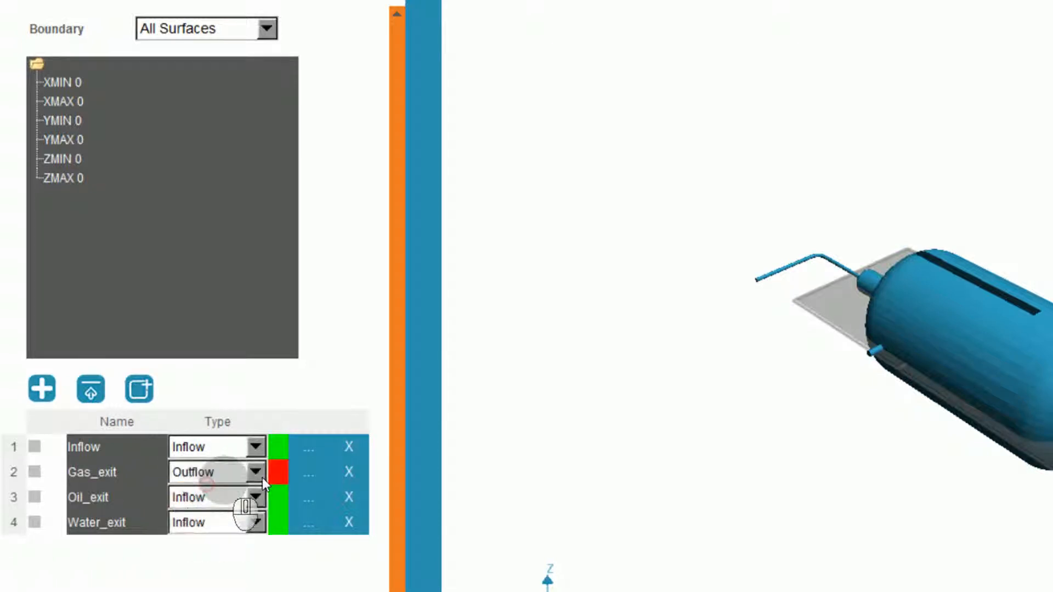
left_click(305, 474)
left_click(636, 13)
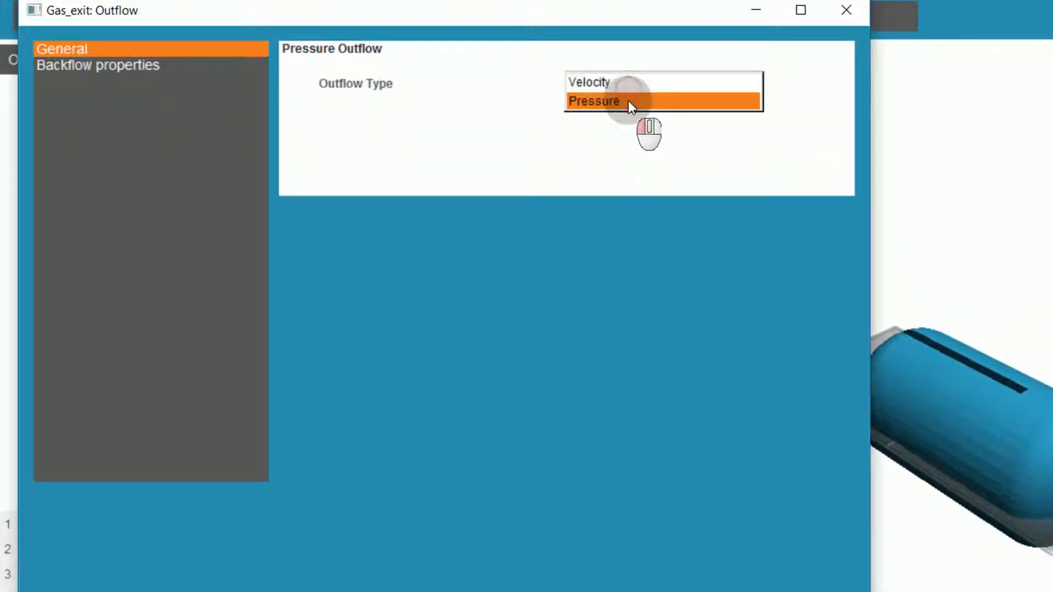
left_click(628, 101)
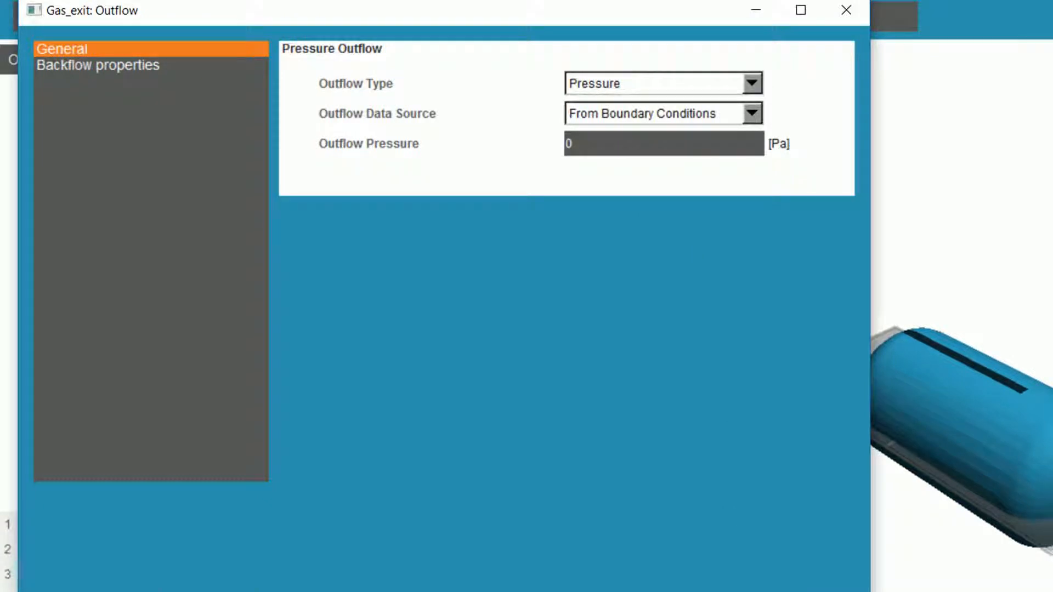
Accept the Gas_exit outflow properties and set the inflow profile of the Oil_exit boundary to Constant.
left_click(510, 590)
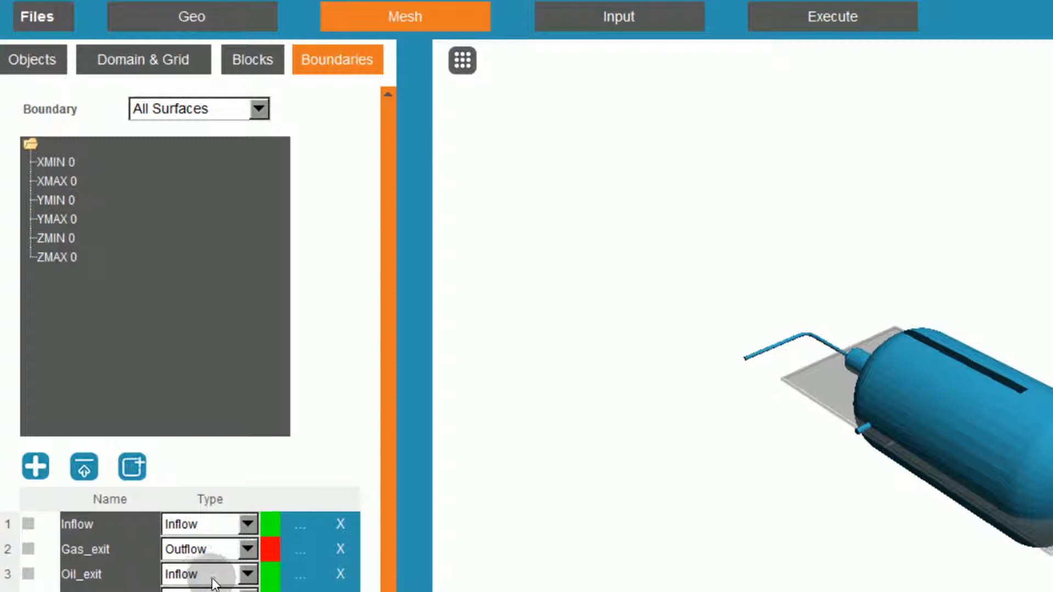
left_click(299, 582)
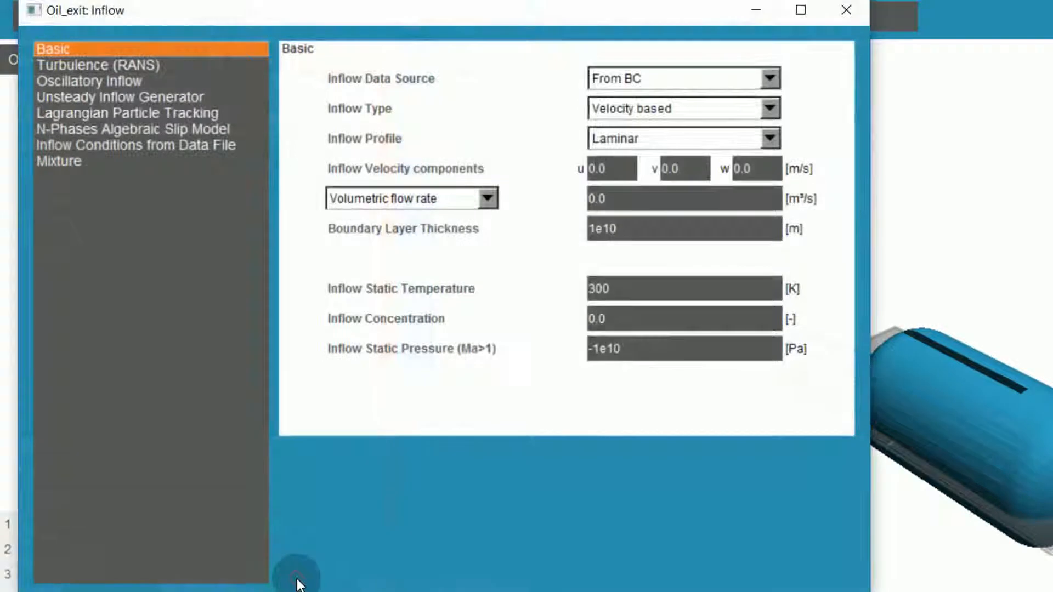
left_click(629, 139)
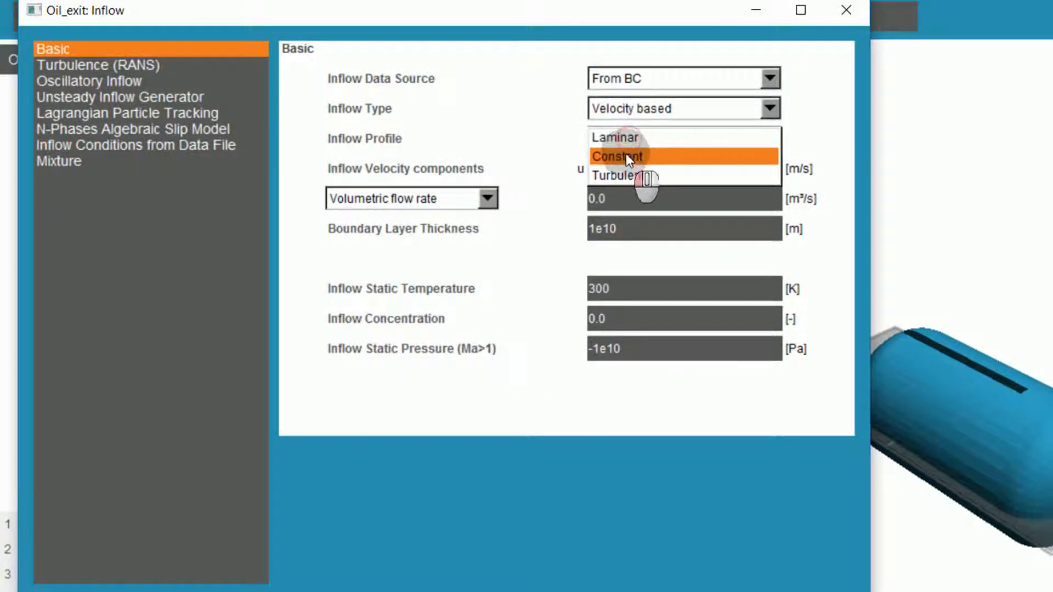
left_click(627, 156)
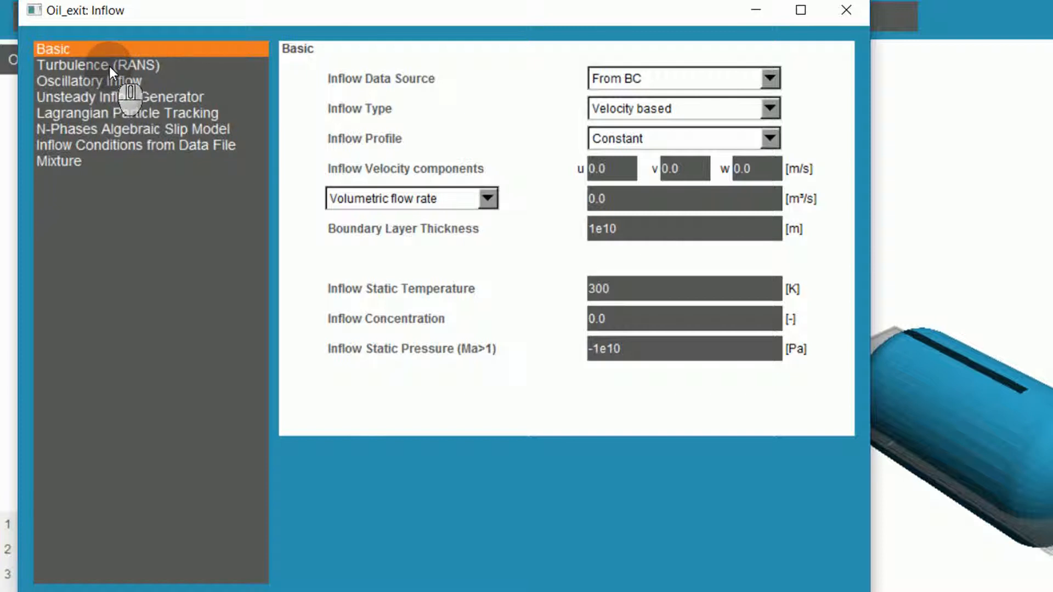
Set Oil_exit's N-Phases Algebraic Slip Model inflow volume fraction of phase 2 to 1.
left_click(104, 127)
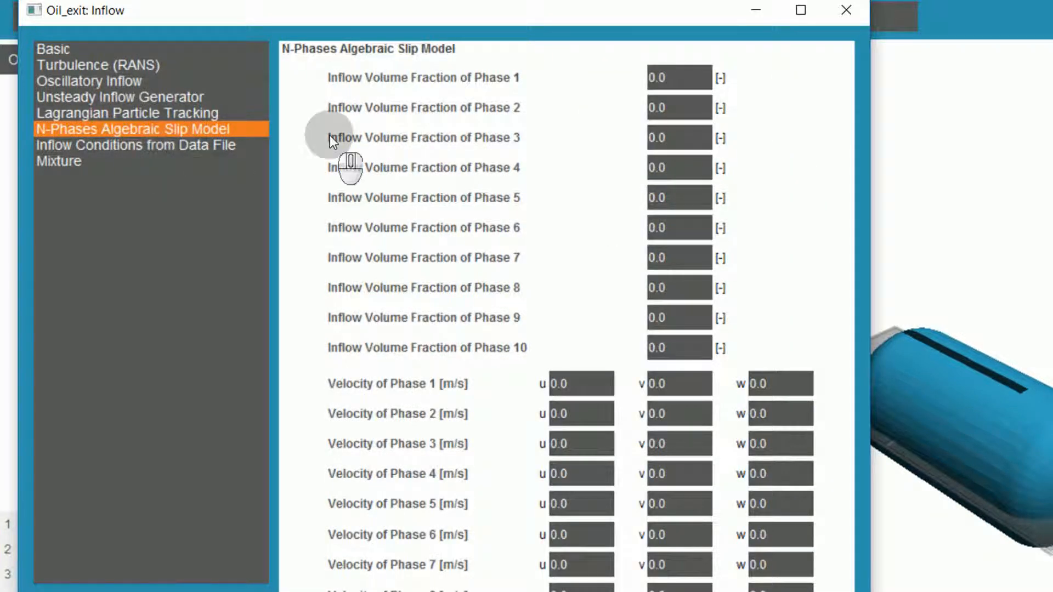
double_click(666, 109)
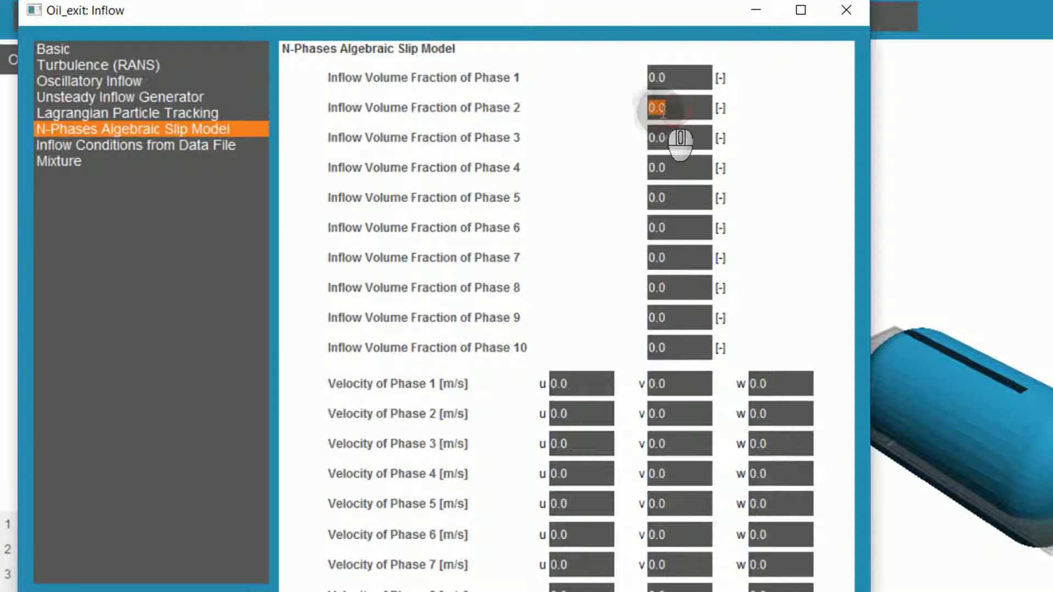
type("1")
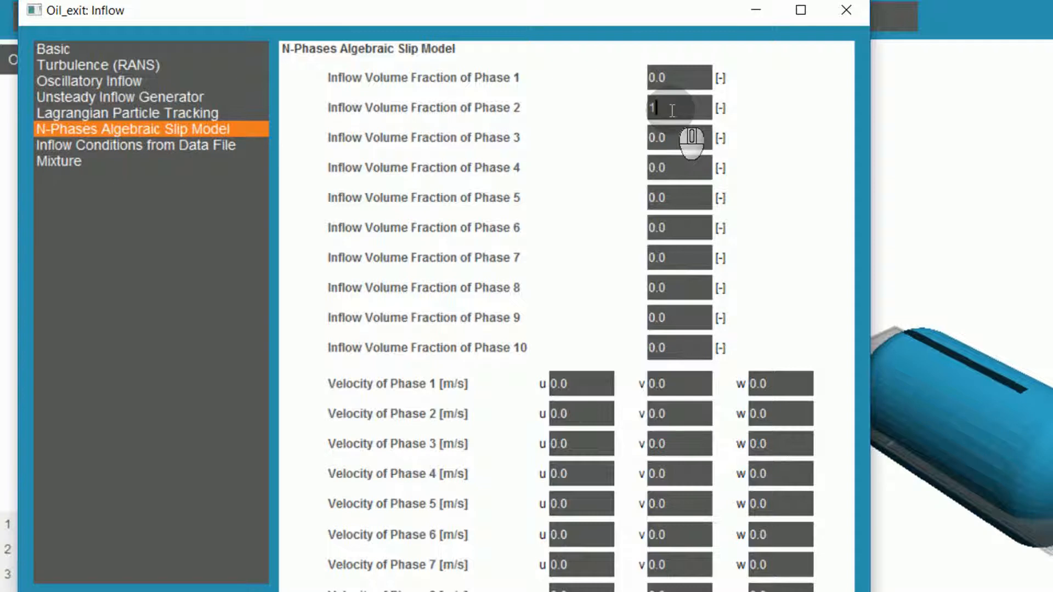
Set the u velocity of phases 1, 2 and 3 to 0.423 m/s for Oil_exit and accept its properties.
double_click(564, 384)
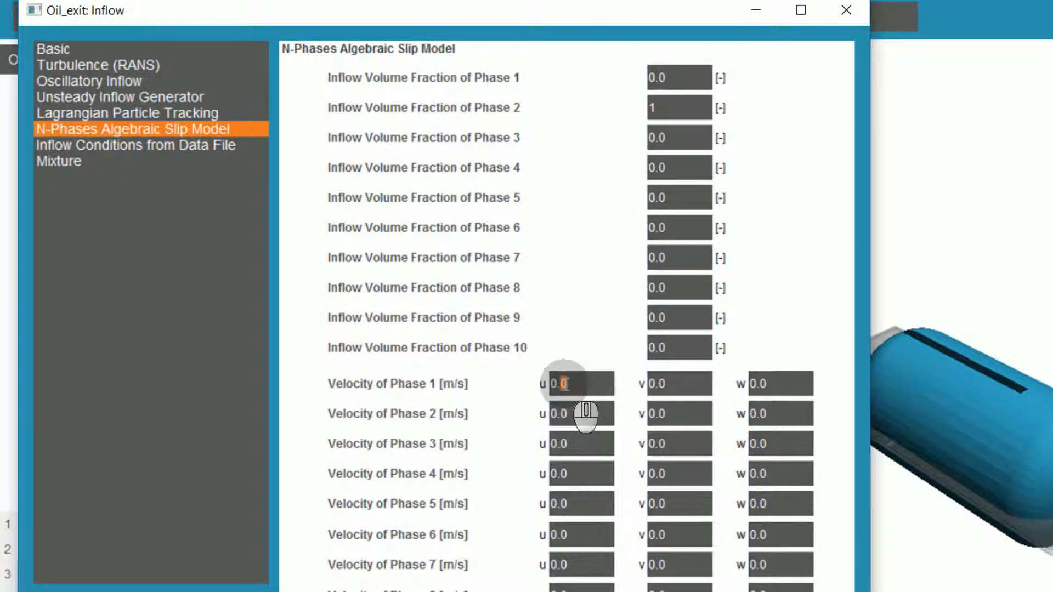
type("423")
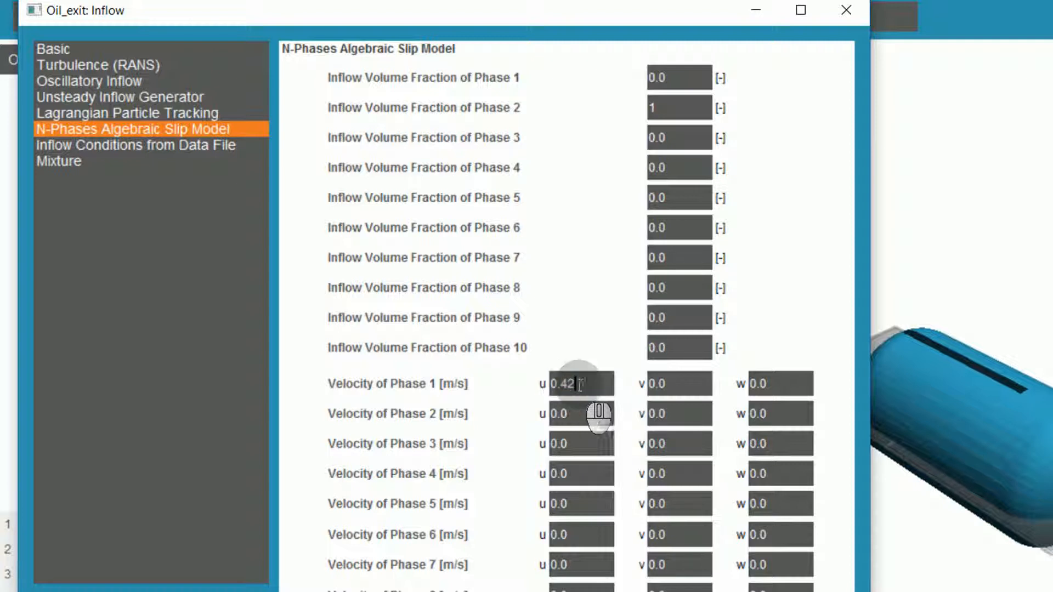
double_click(564, 414)
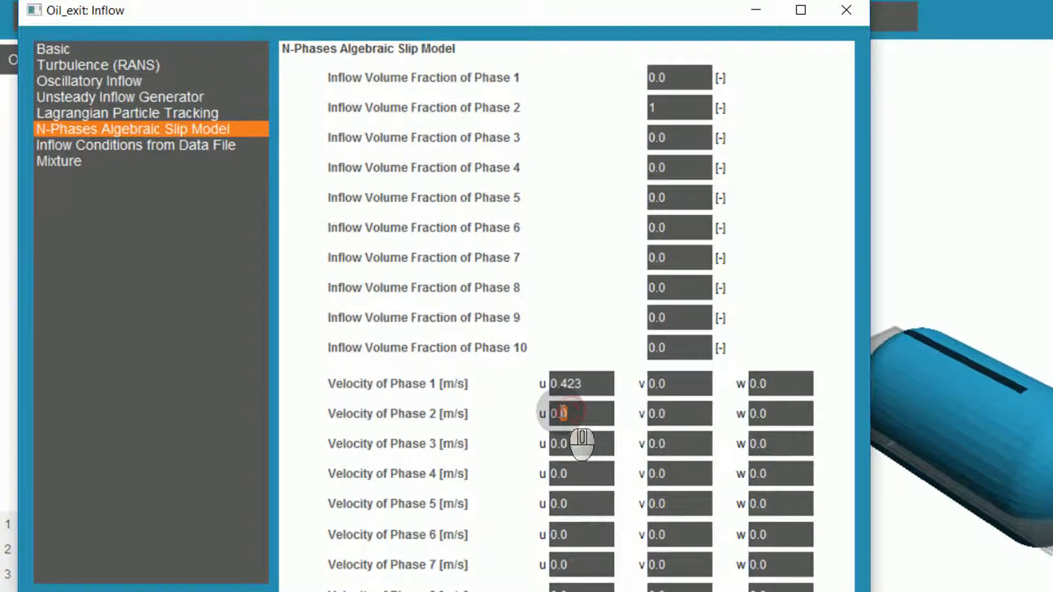
type("423")
double_click(564, 443)
type("423")
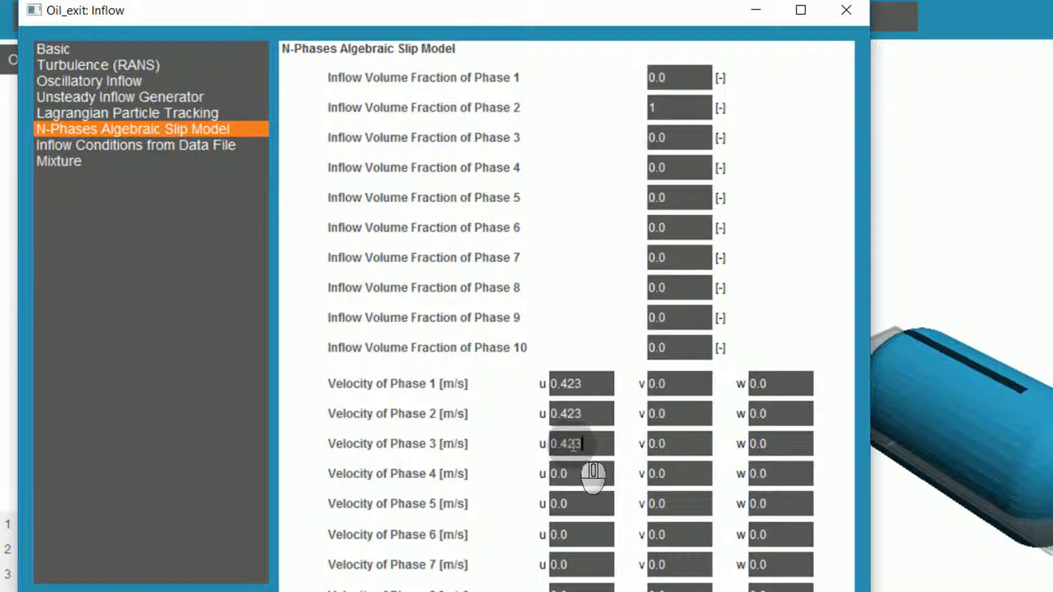
left_click(583, 472)
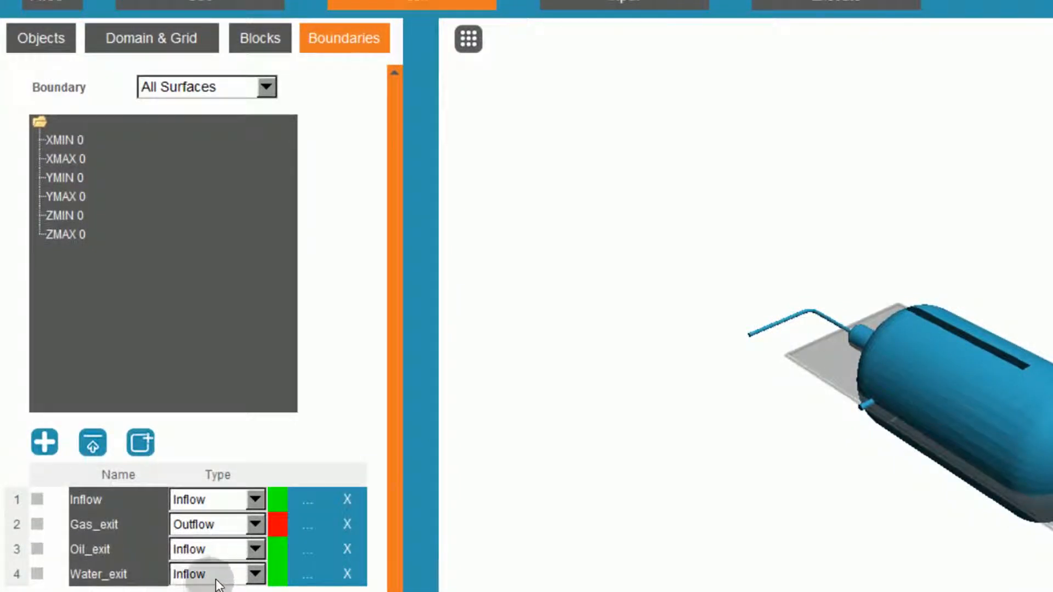
Set the Water_exit inflow profile to Constant and its N-Phases Algebraic Slip Model inflow volume fraction of phase 3 to 1.
left_click(306, 573)
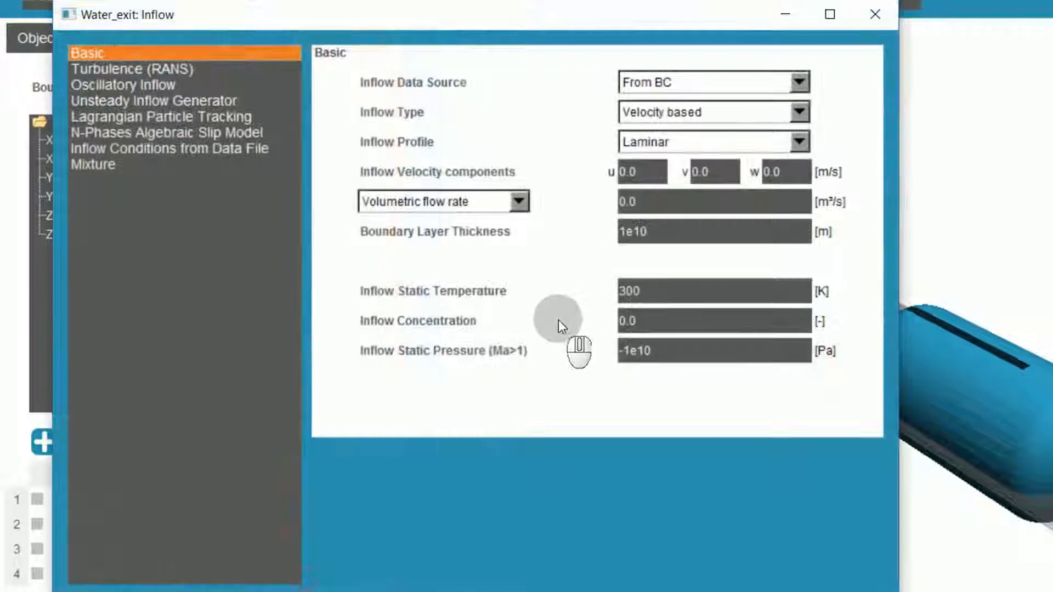
left_click(667, 144)
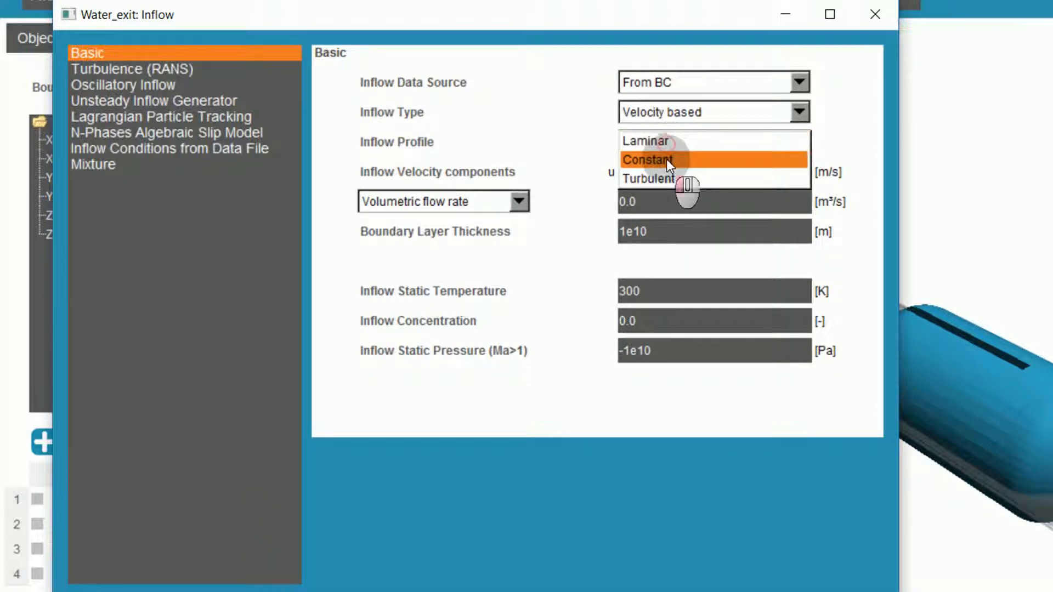
left_click(667, 159)
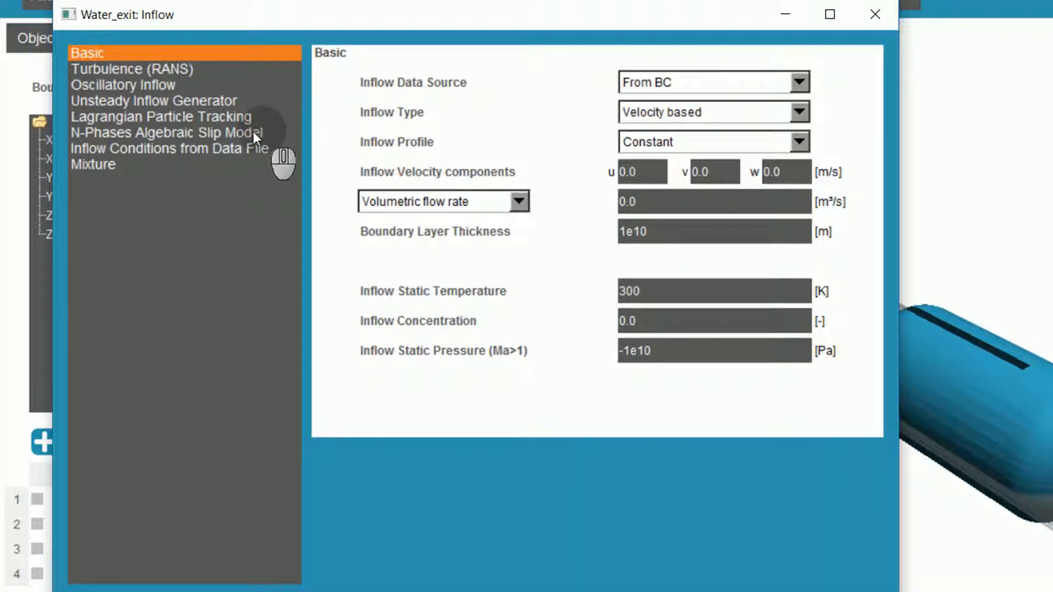
left_click(165, 131)
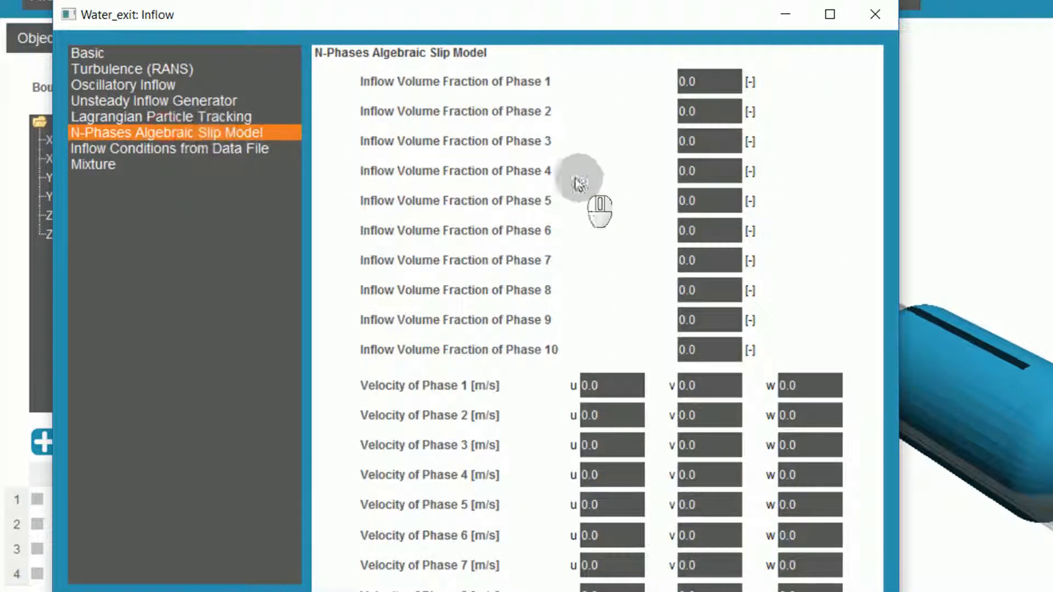
left_click(686, 141)
type("1")
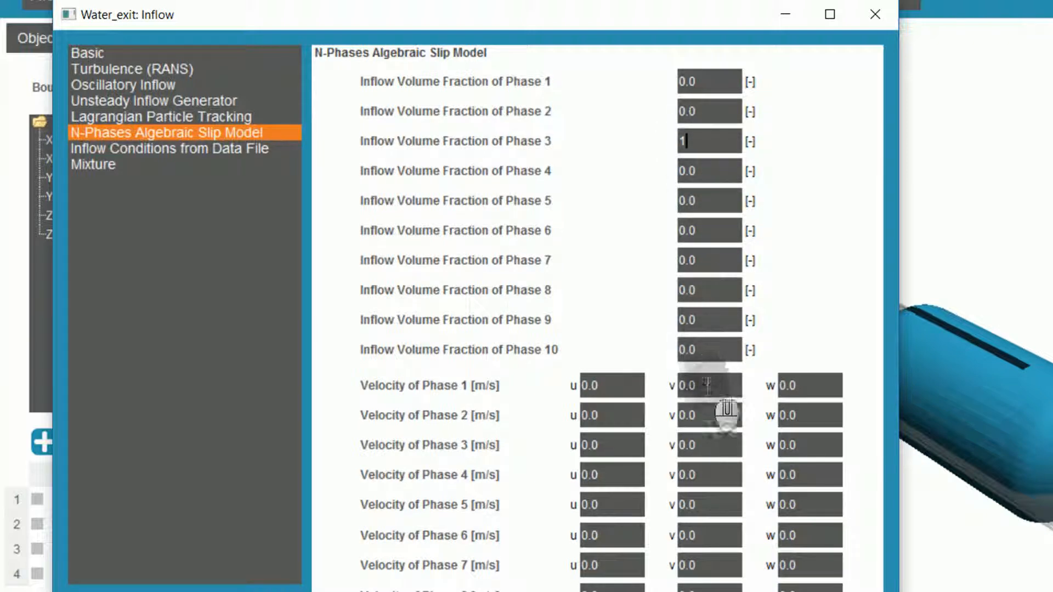
Set the v velocity of phases 1, 2 and 3 to -0.105 m/s for Water_exit and accept its properties.
left_click(685, 386)
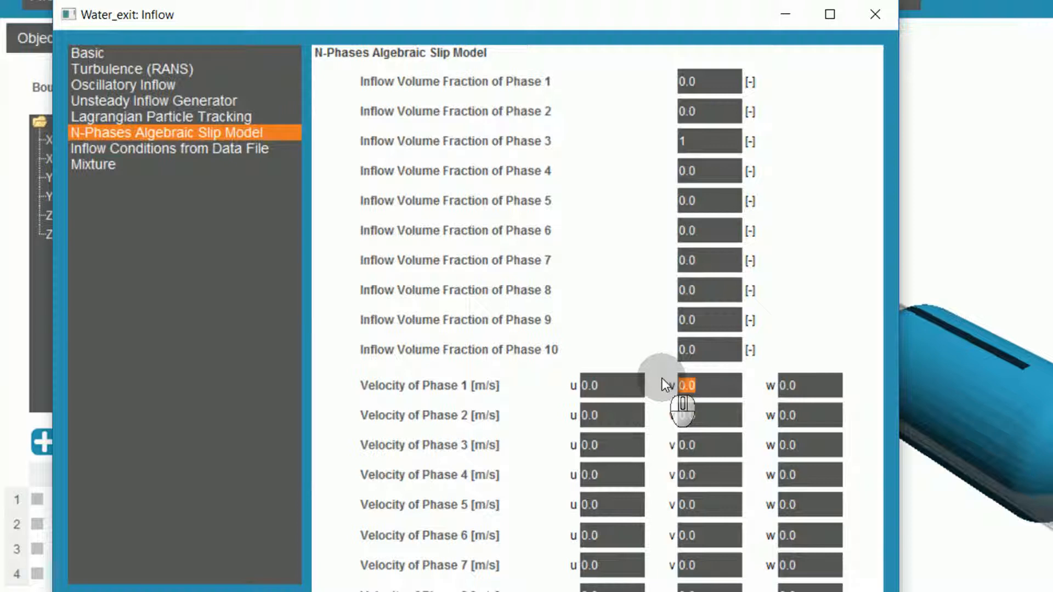
type("-0.105")
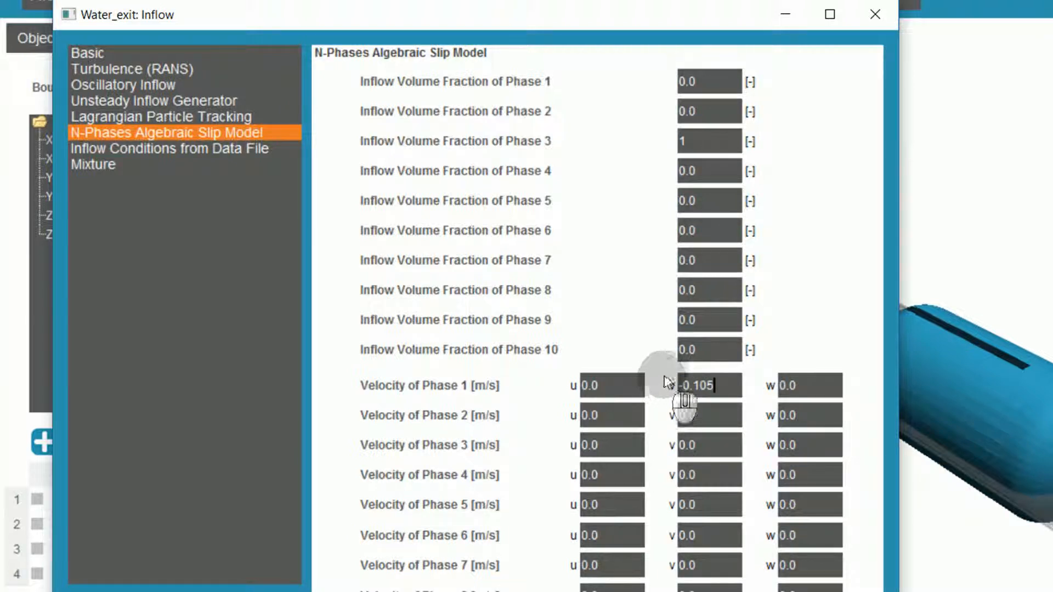
key("shift+Left")
key("shift+Left")
key("shift+Left")
key("shift+Left")
key("shift+Left")
key("shift+Left")
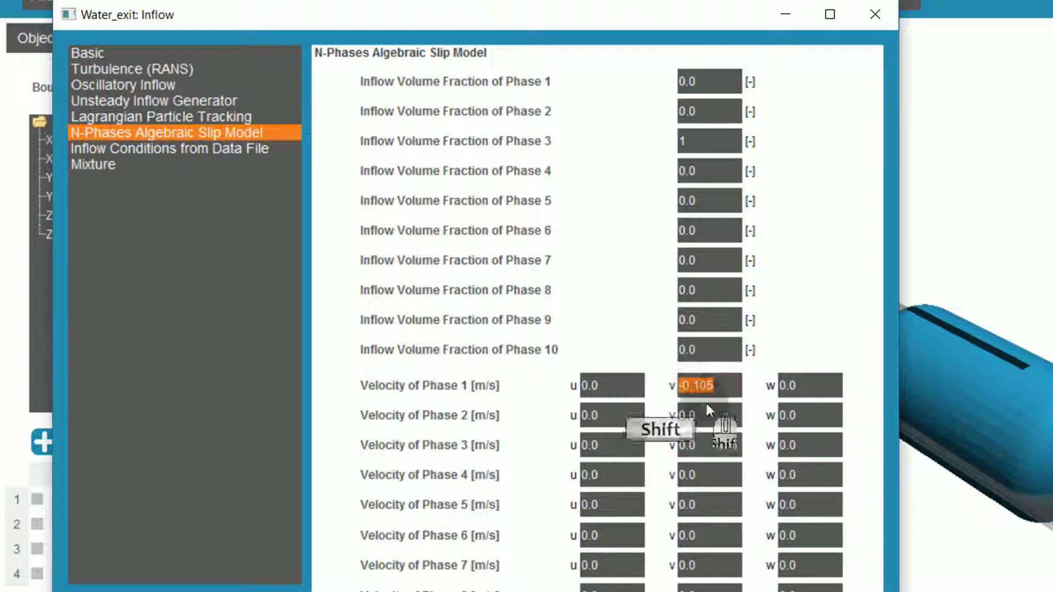
left_click(703, 413)
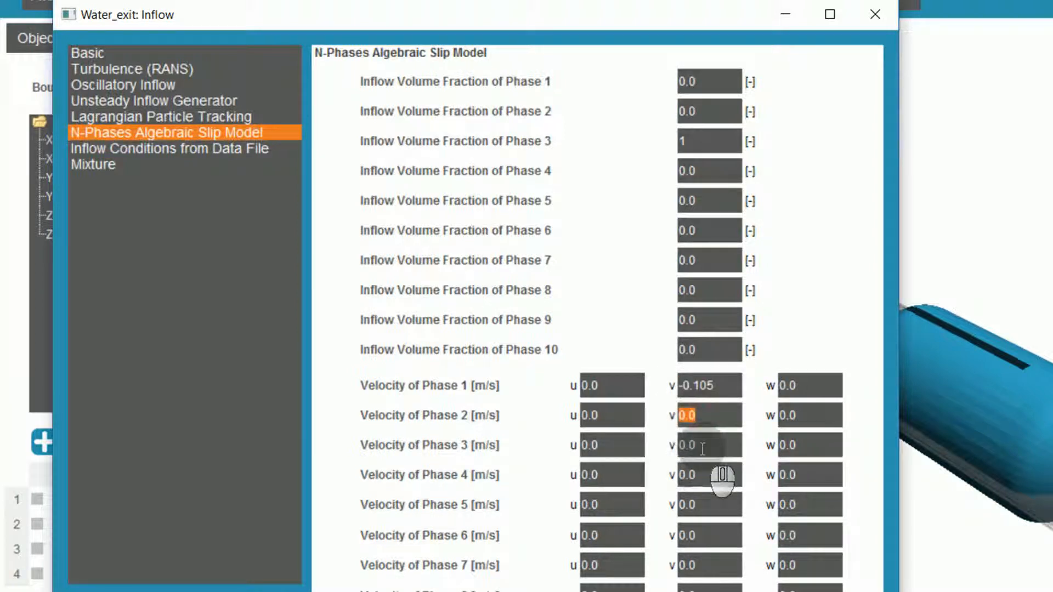
left_click(698, 415)
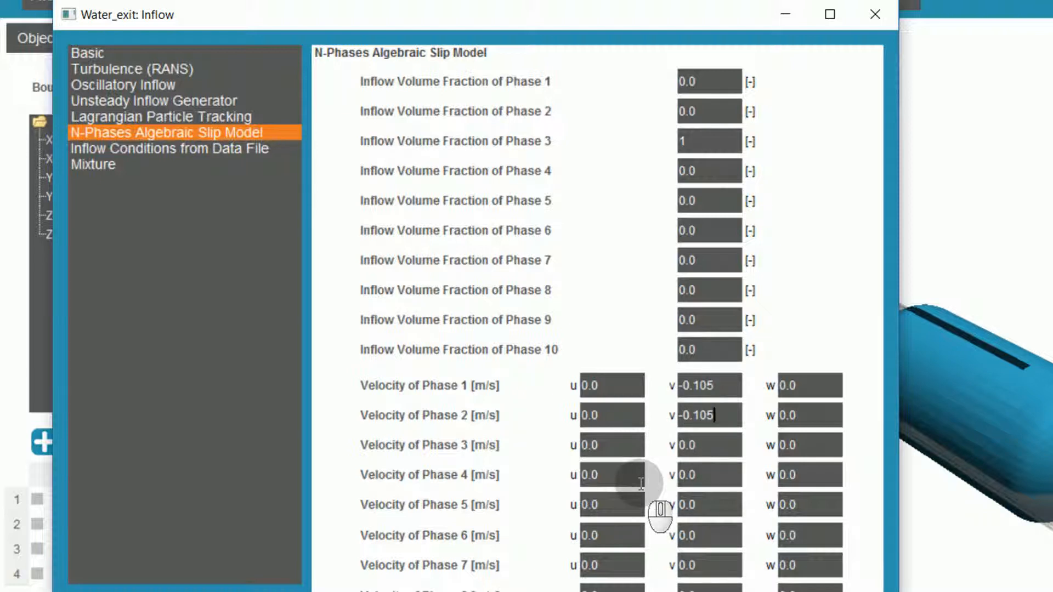
left_click(688, 447)
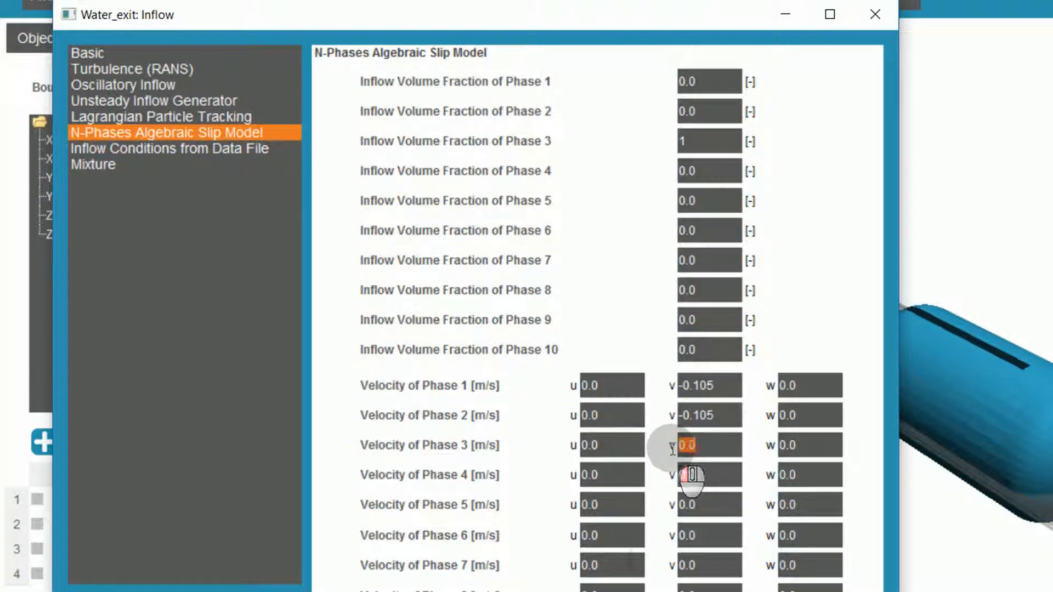
type("-0.10")
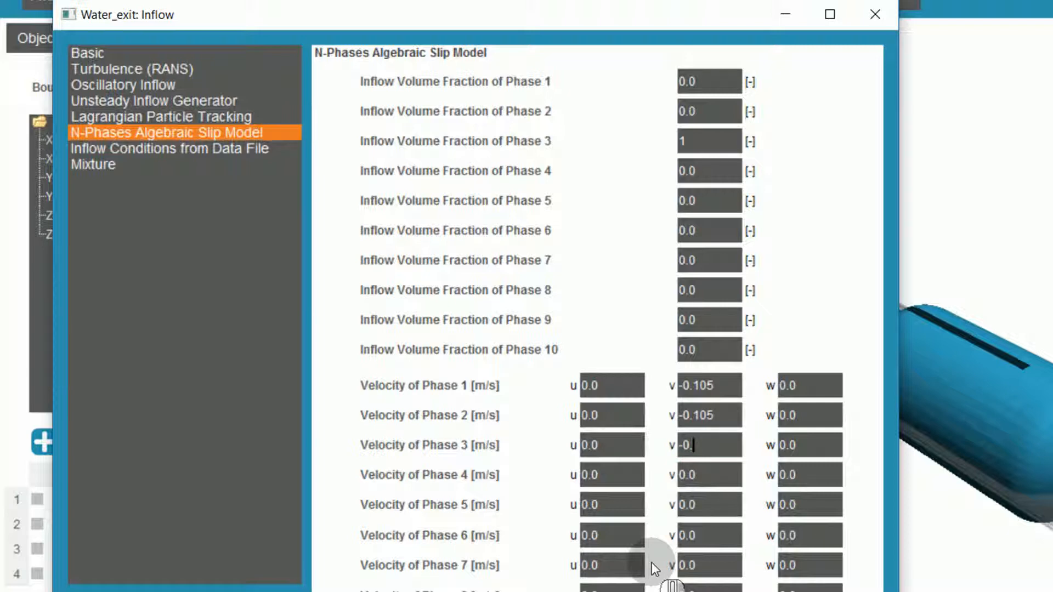
type("5")
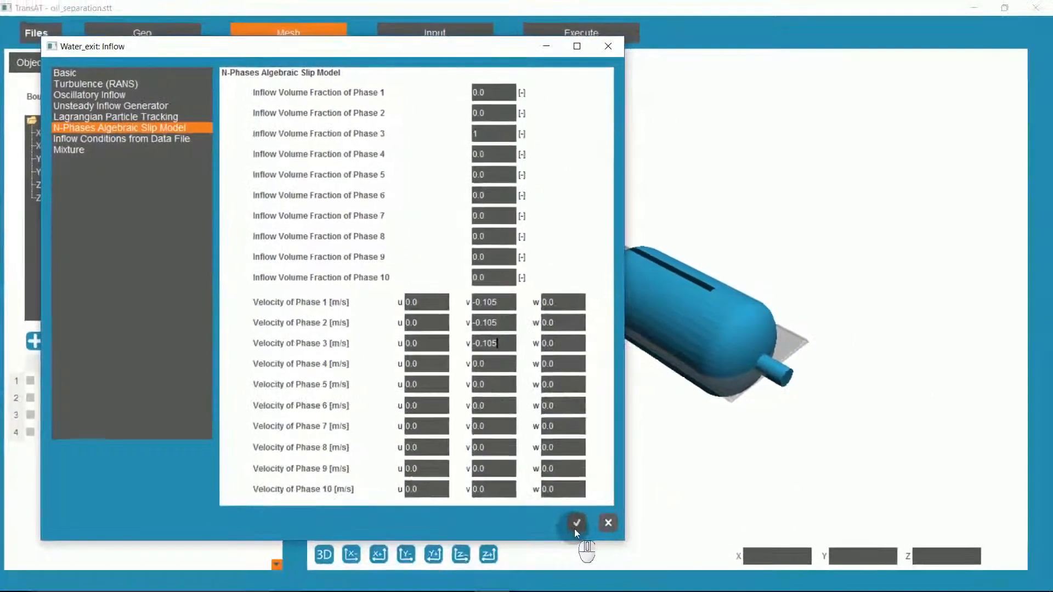
left_click(678, 588)
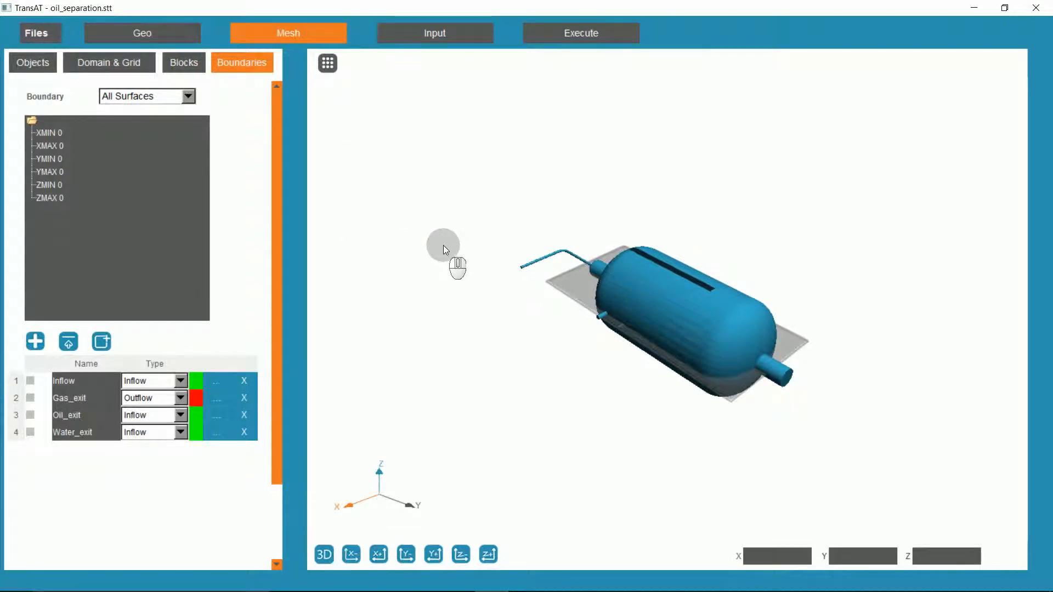
Assign the Inflow boundary condition to the XMIN 0 surface of the domain.
left_click(462, 167)
left_click_drag(462, 168, 512, 336)
left_click(48, 133)
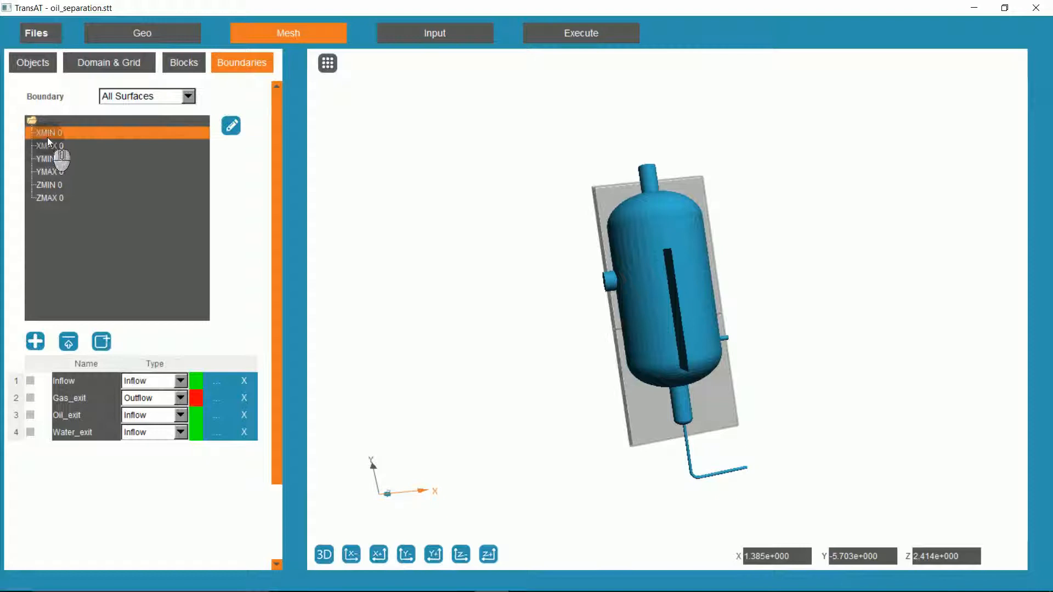
left_click(31, 381)
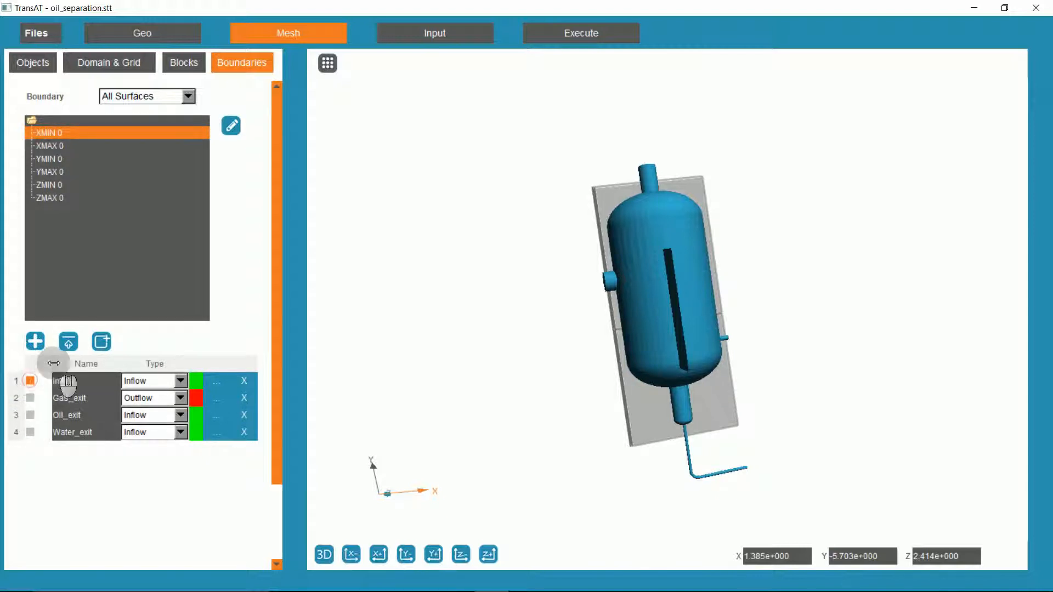
left_click(68, 344)
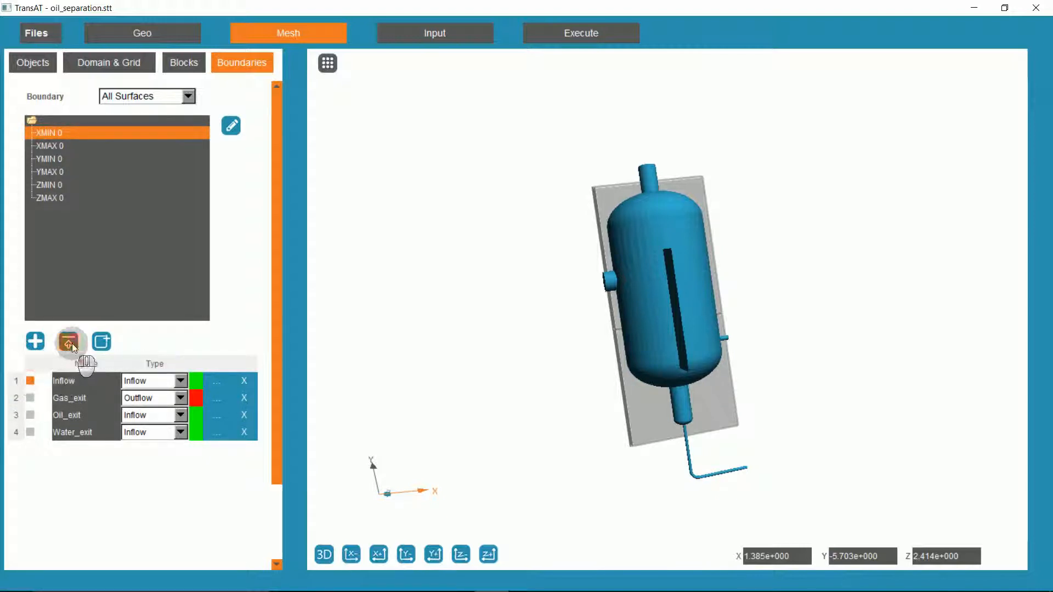
Assign the Oil_exit condition to the XMAX 0 surface and the Water_exit condition to the YMIN 0 surface.
left_click(67, 147)
left_click(31, 416)
left_click(69, 343)
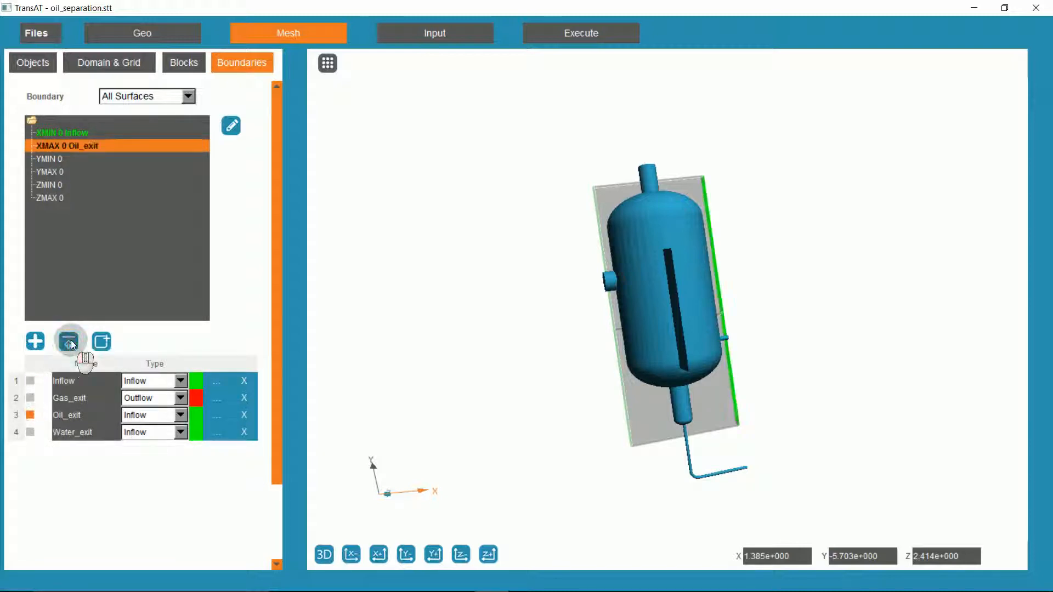
left_click(56, 160)
left_click(31, 433)
left_click(69, 343)
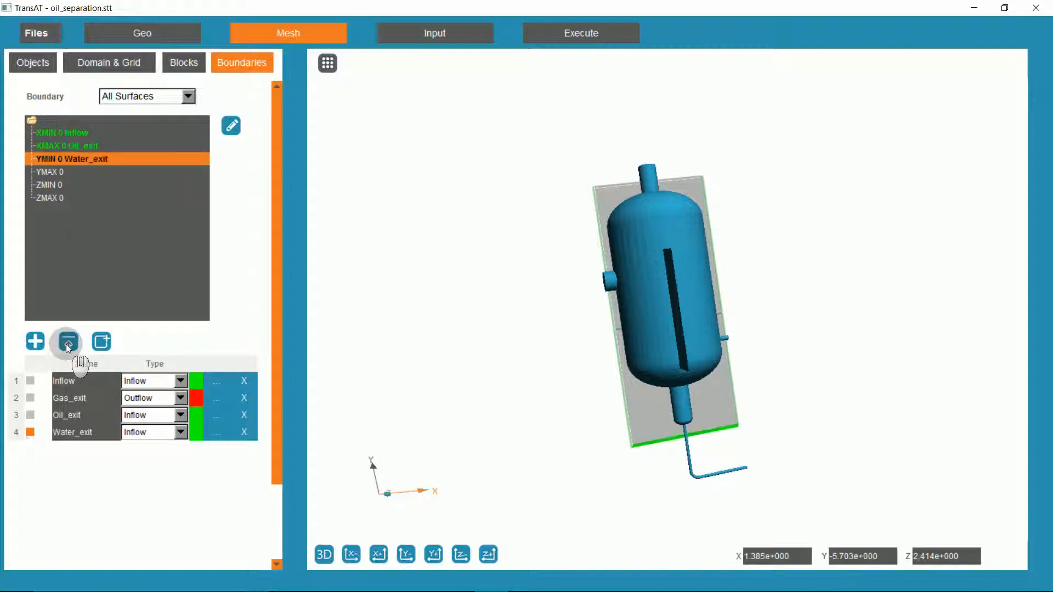
Assign the Gas_exit outflow condition to the YMAX 0 surface of the domain.
left_click(55, 172)
left_click(31, 397)
left_click(68, 343)
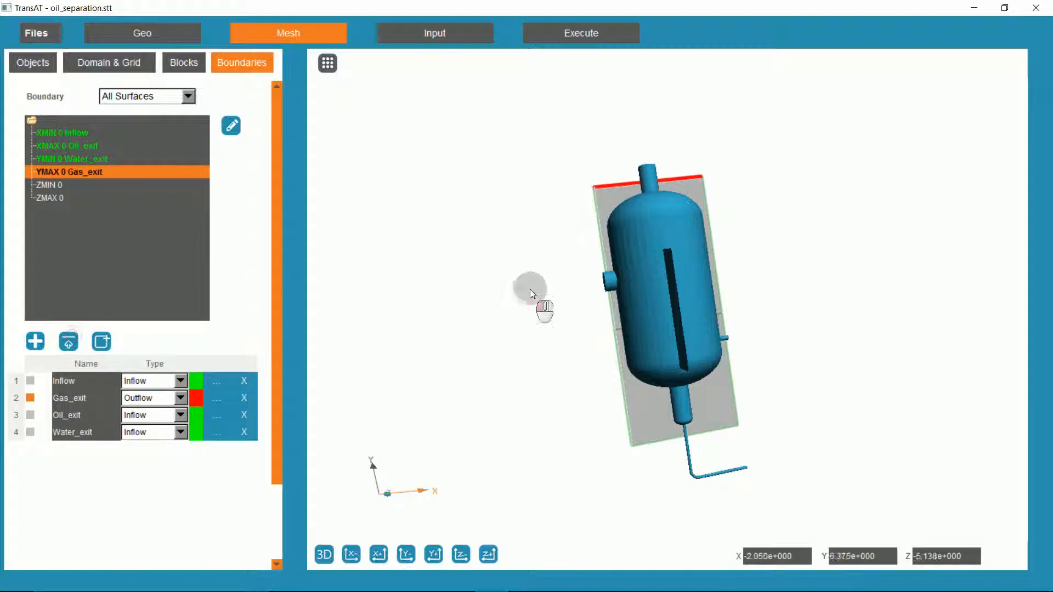
left_click_drag(530, 289, 528, 278)
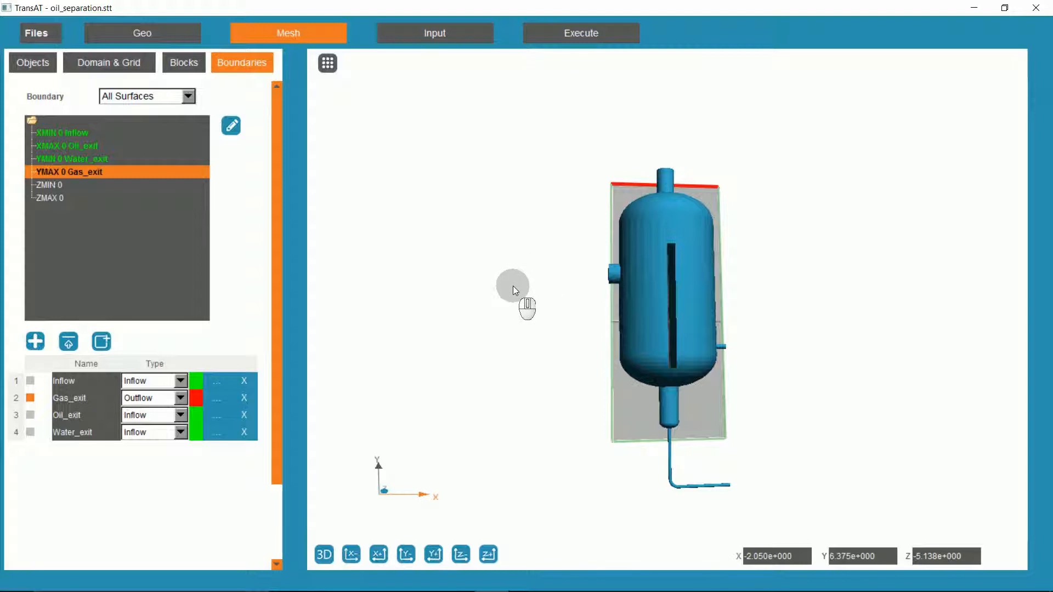
Save the project and agree to activate the immersed surface automatically.
left_click(36, 34)
left_click(46, 65)
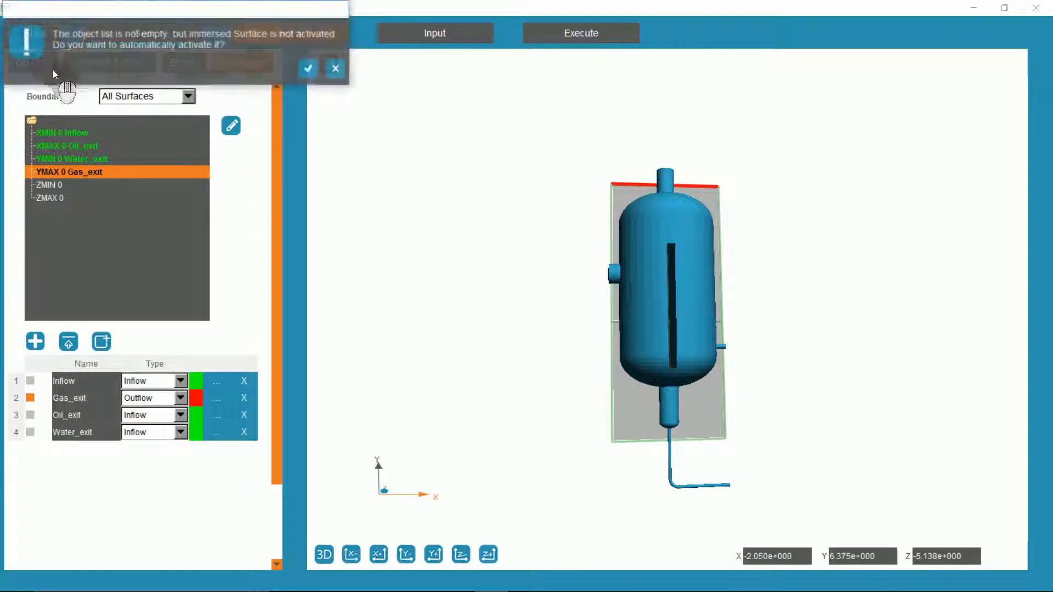
left_click(309, 69)
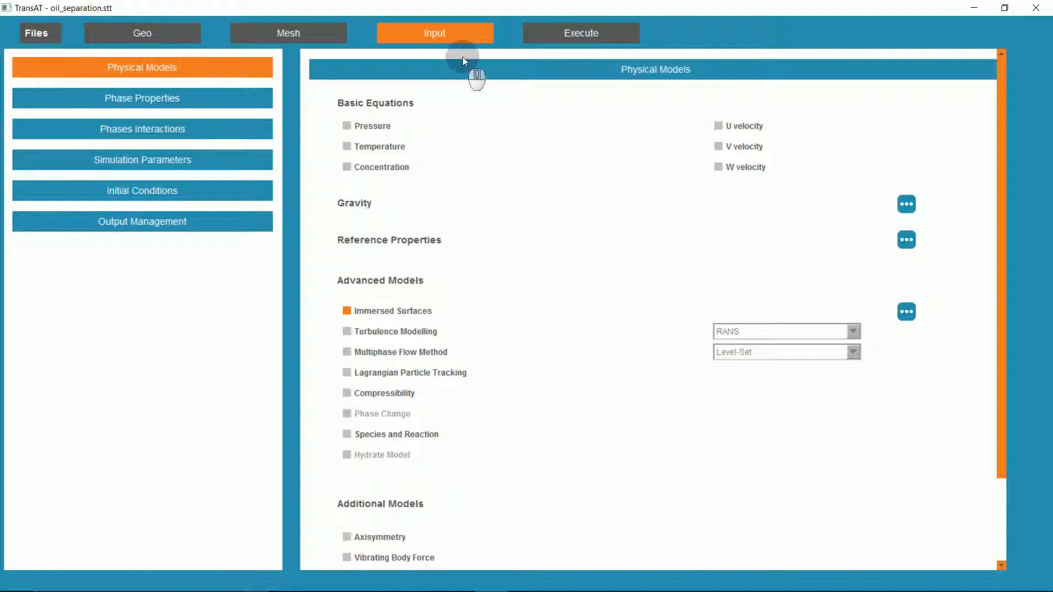
Enable the pressure, U velocity and V velocity equations in the physical models.
left_click(348, 126)
left_click(724, 126)
left_click(719, 146)
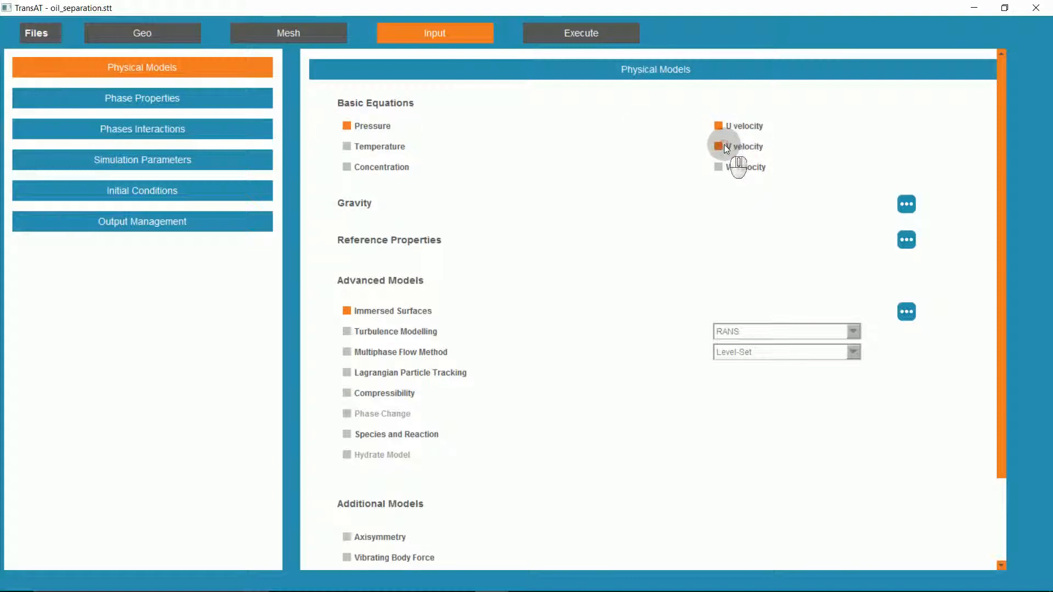
Set the Y component of gravity to -9.81 m/s² and enable the Hydrostatic option.
left_click(906, 205)
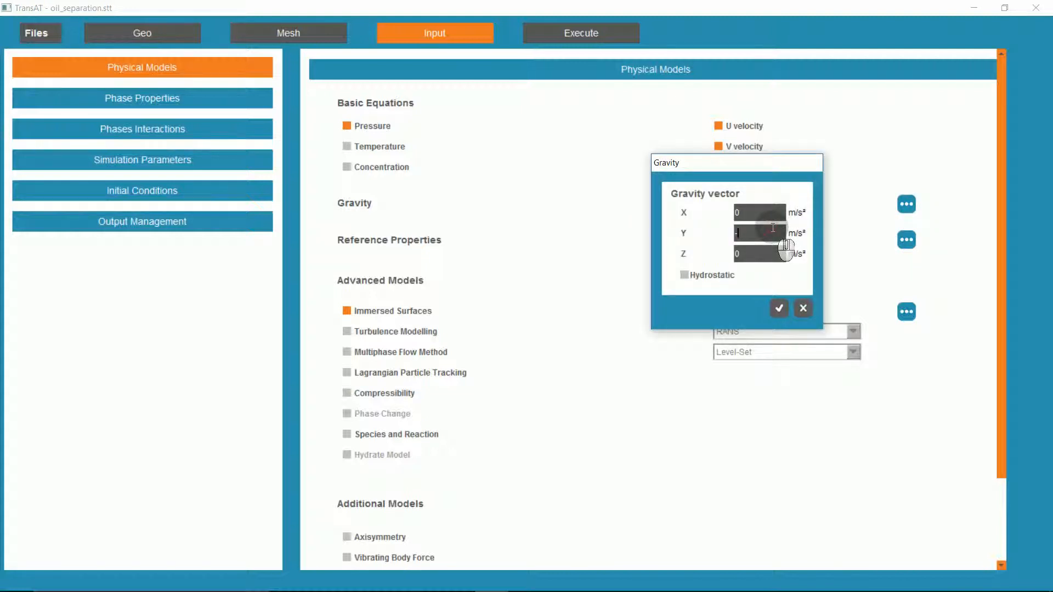
left_click(685, 275)
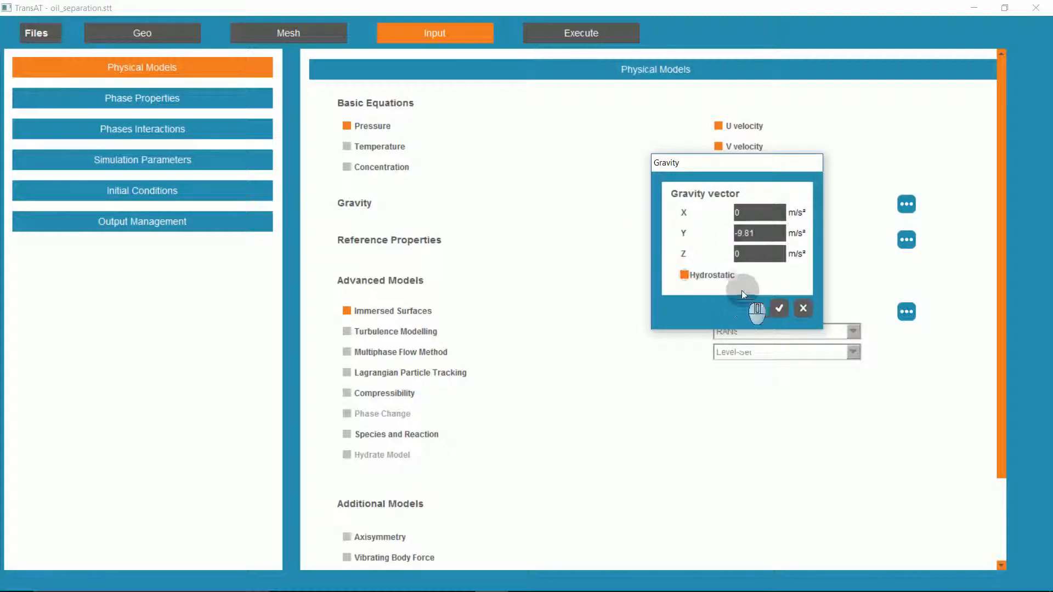
left_click(778, 309)
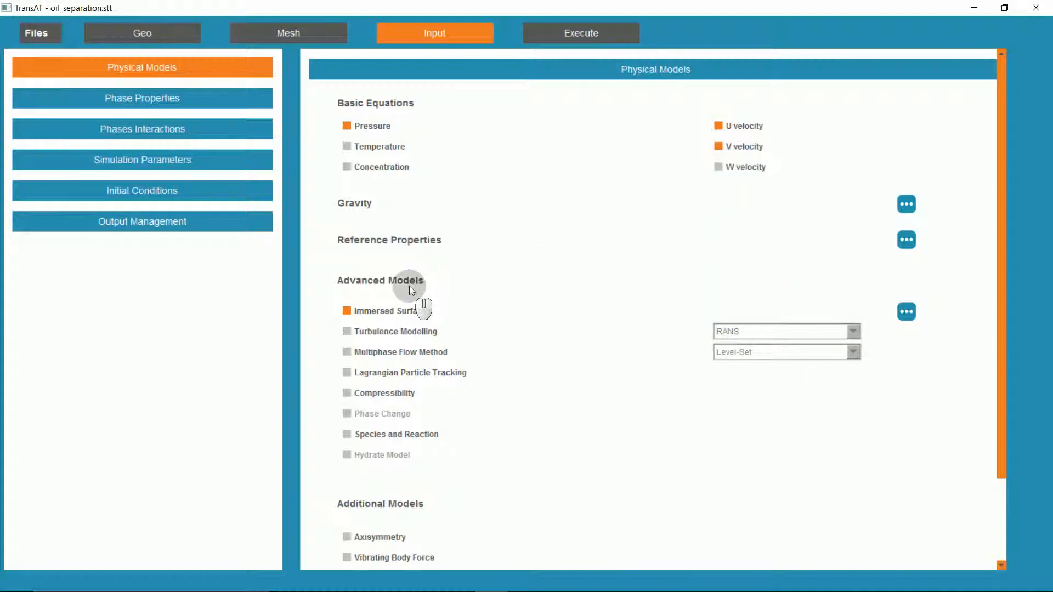
Activate RANS turbulence modelling and the multiphase flow method, choosing Phase Average as the multiphase model.
left_click(348, 332)
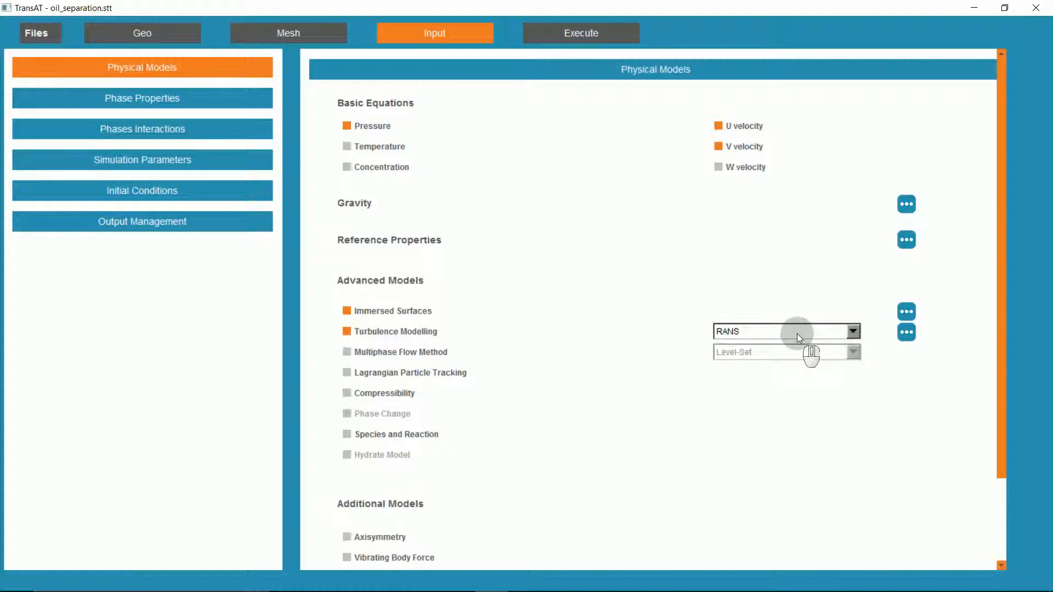
left_click(347, 352)
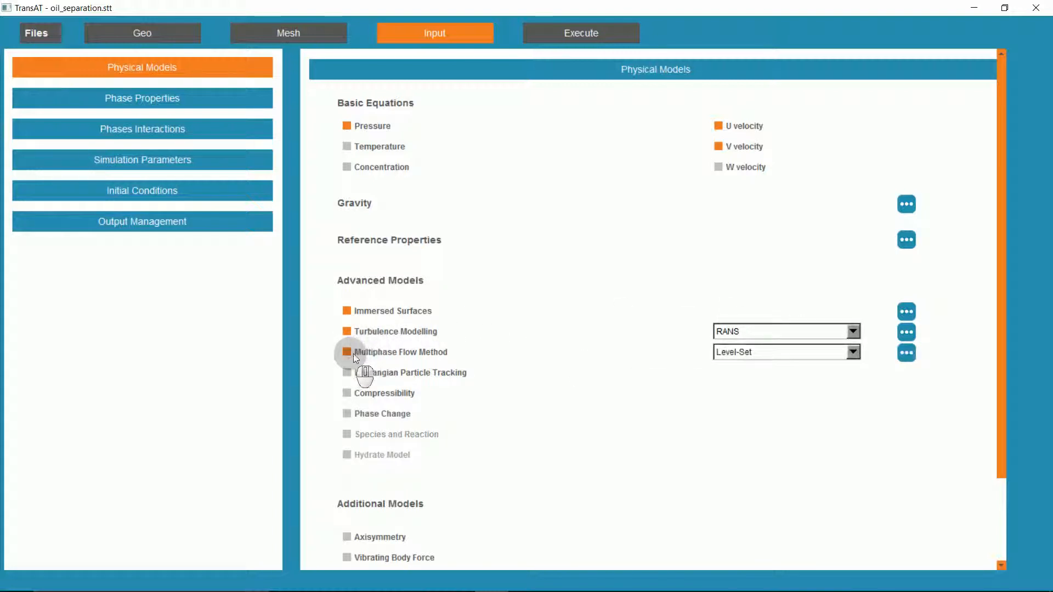
left_click(733, 352)
left_click(738, 365)
Configure the Phase Average model with 3 phases and drift velocity activated.
left_click(906, 353)
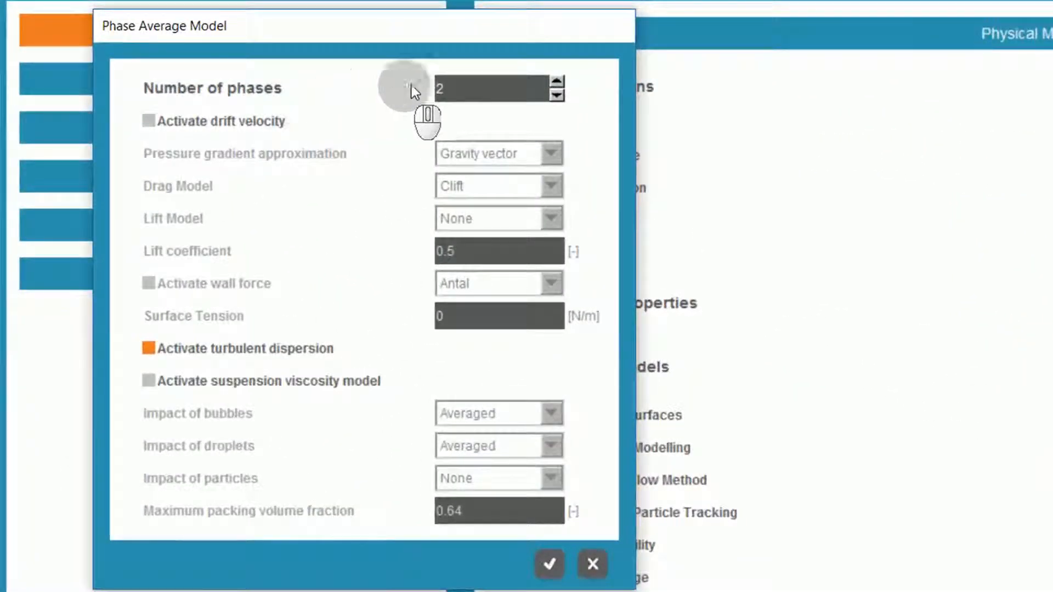
left_click(557, 81)
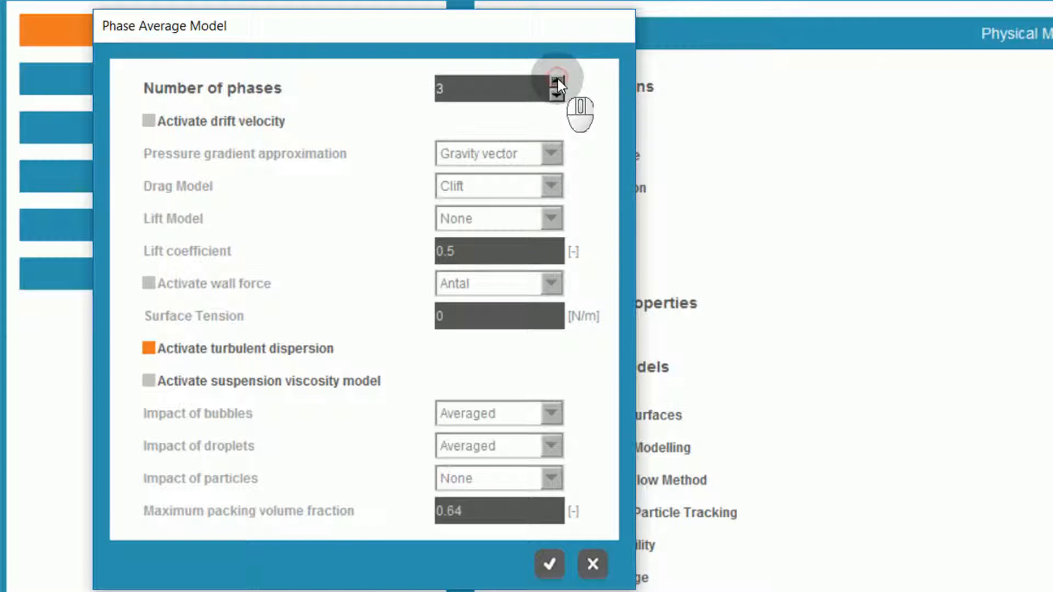
left_click(156, 122)
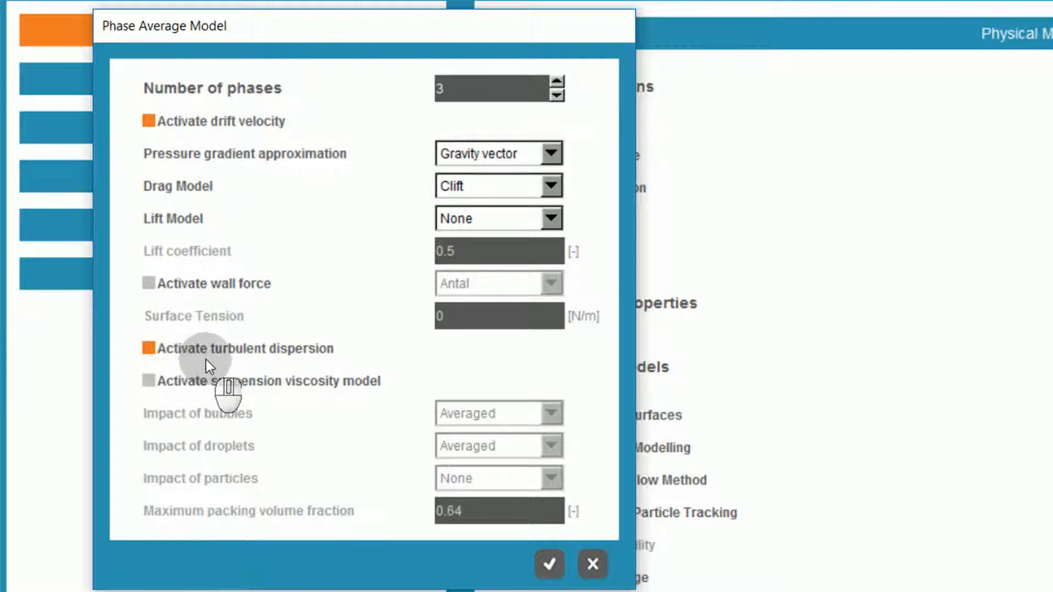
left_click(547, 558)
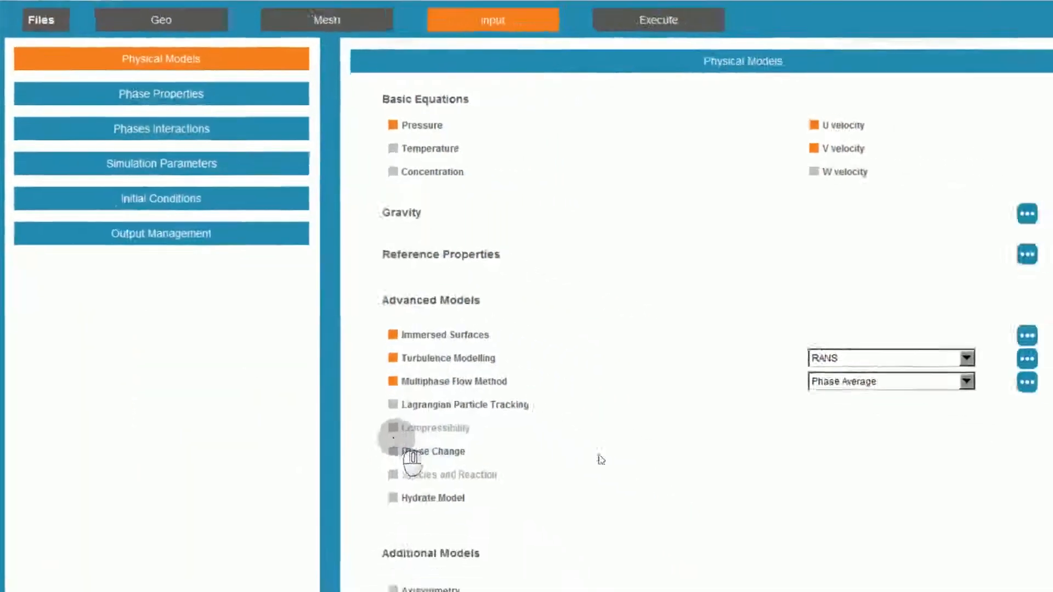
Define Phase 1 in the phase properties as a gas with density 34.5 kg/m³ and constant viscosity 1.1e-005 Pa.s.
left_click(214, 97)
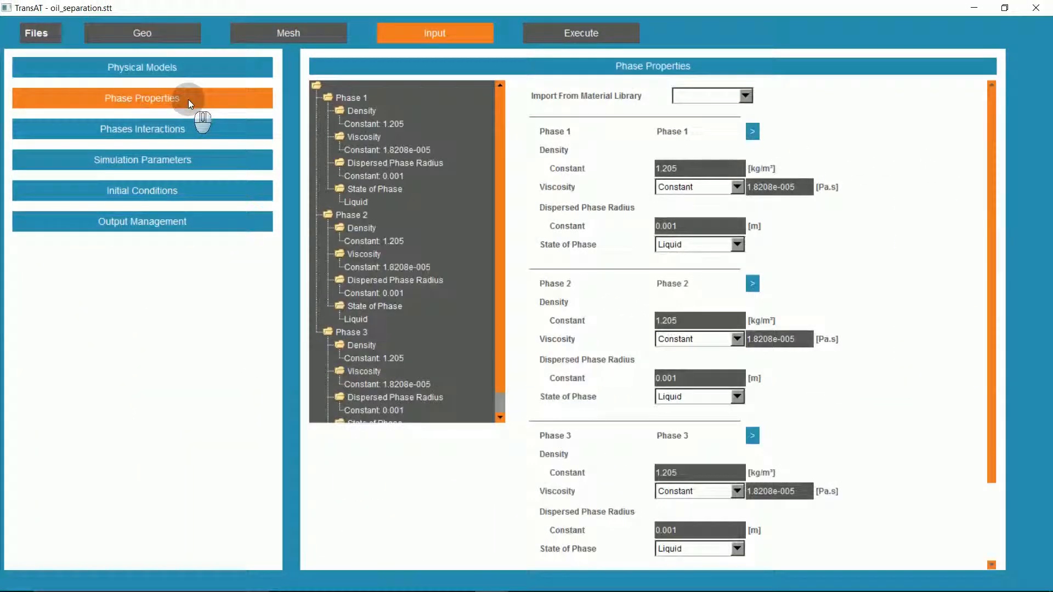
left_click(354, 97)
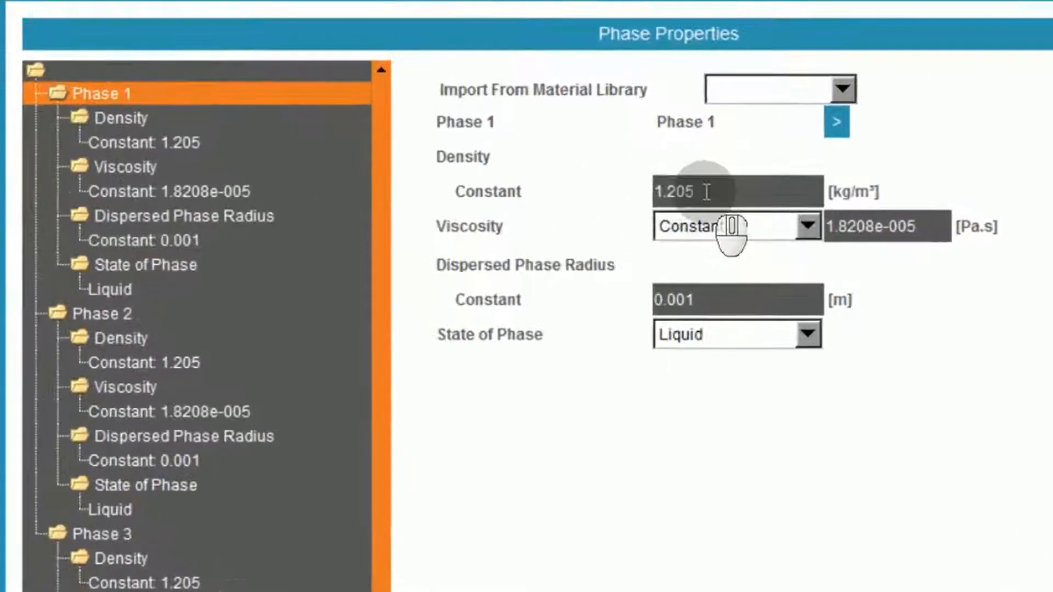
left_click_drag(683, 168, 633, 169)
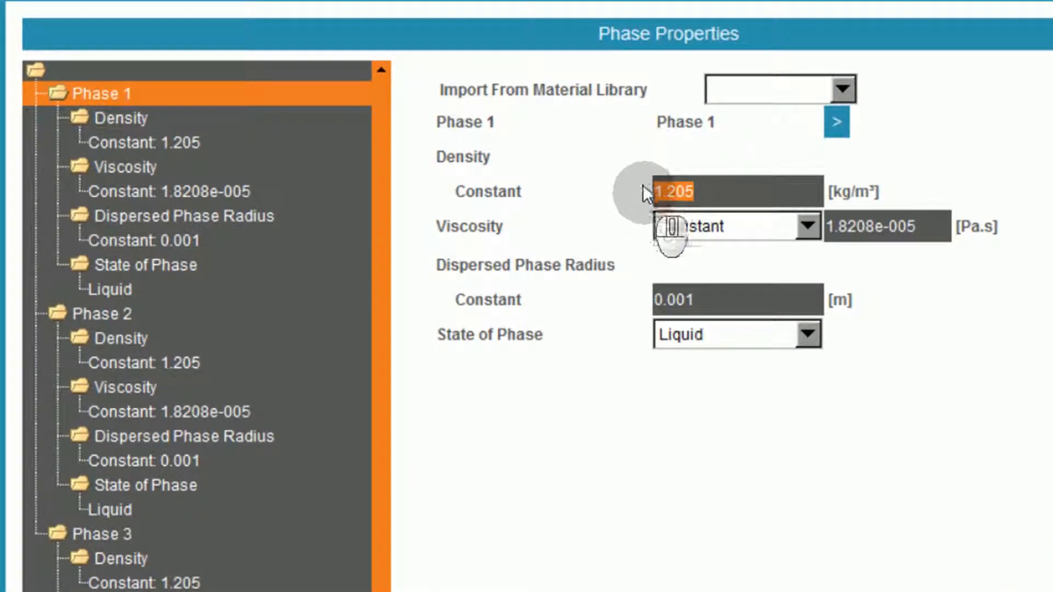
type("34.5")
left_click(849, 231)
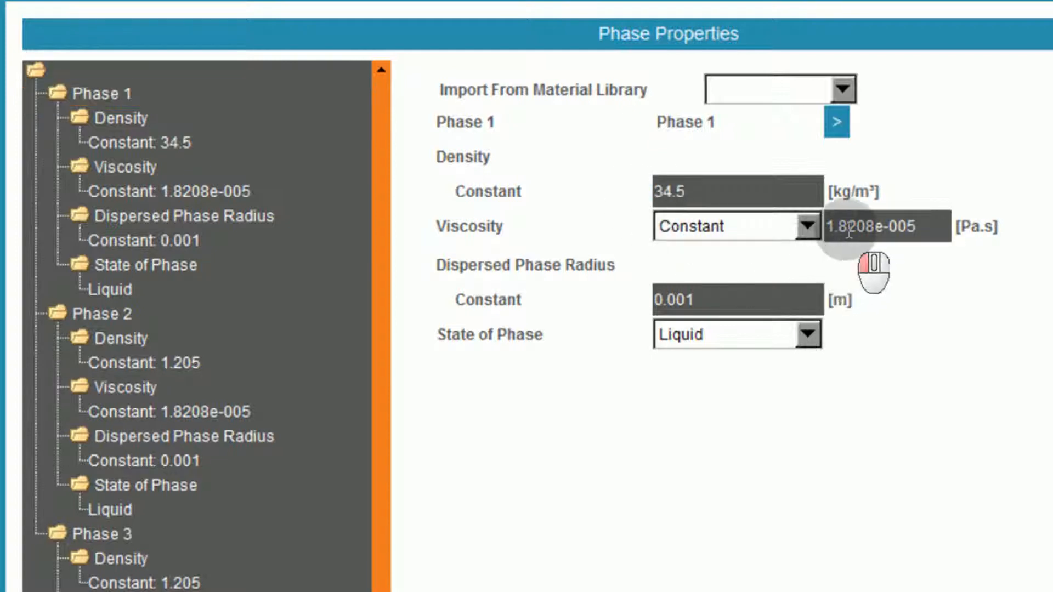
double_click(849, 231)
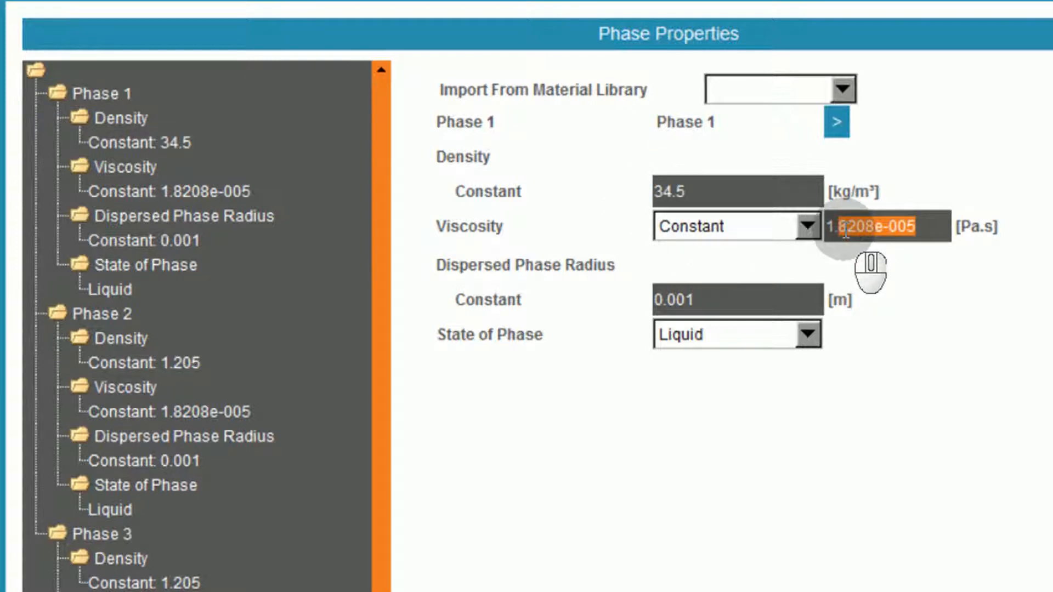
type("1.1e-5")
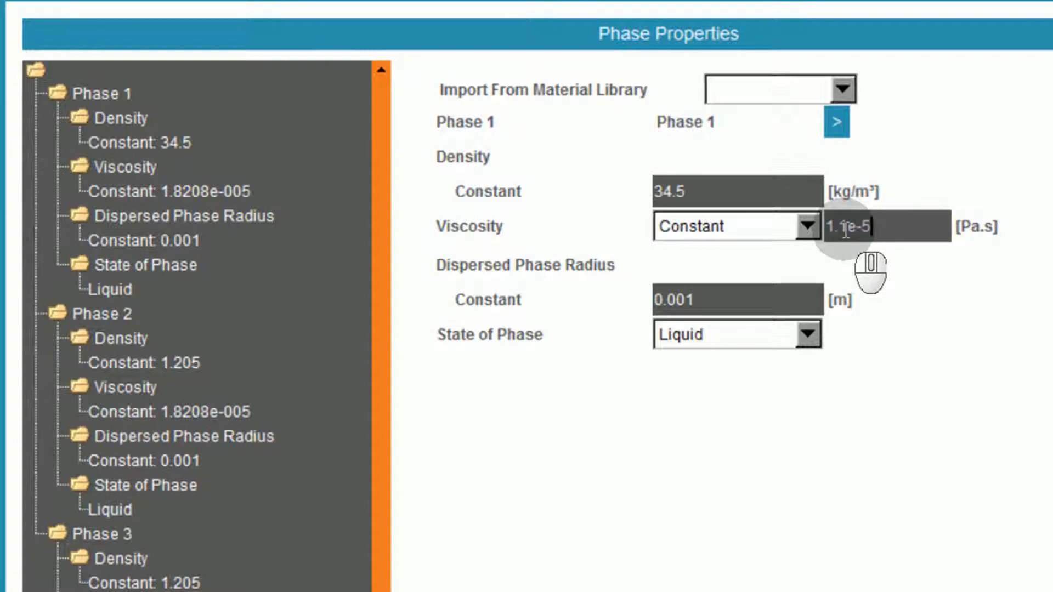
type("e-005")
left_click(769, 334)
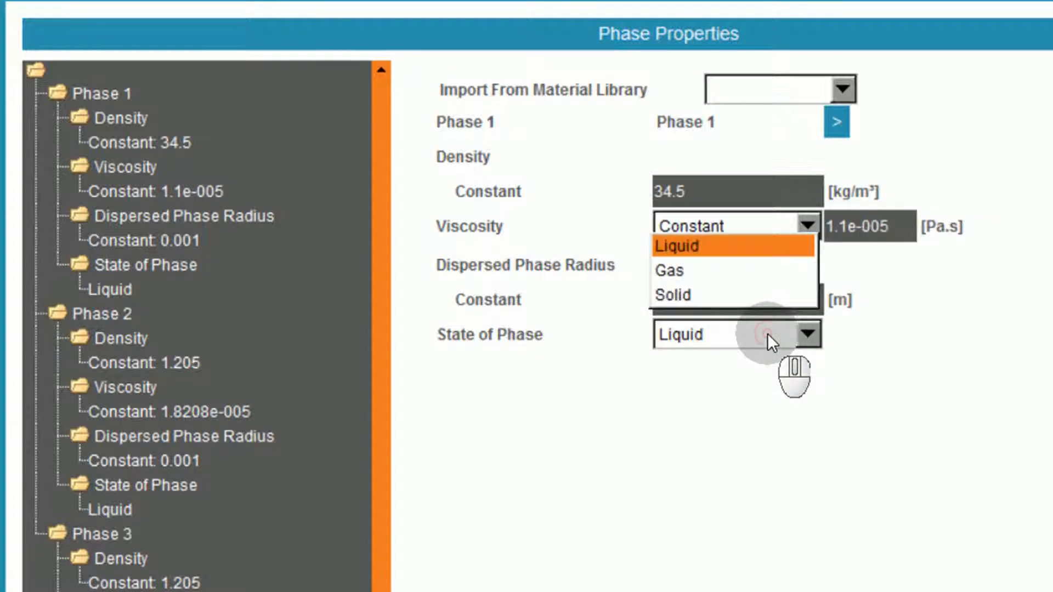
left_click(727, 274)
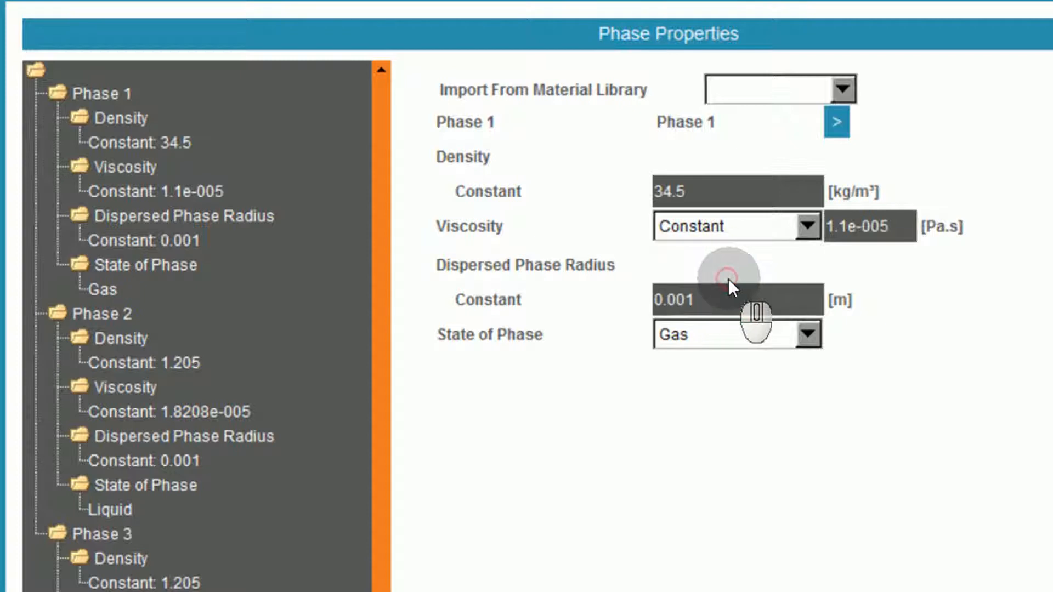
Define Phase 2 as a liquid with density 525 kg/m³ and constant viscosity 0.00012 Pa.s.
left_click(100, 313)
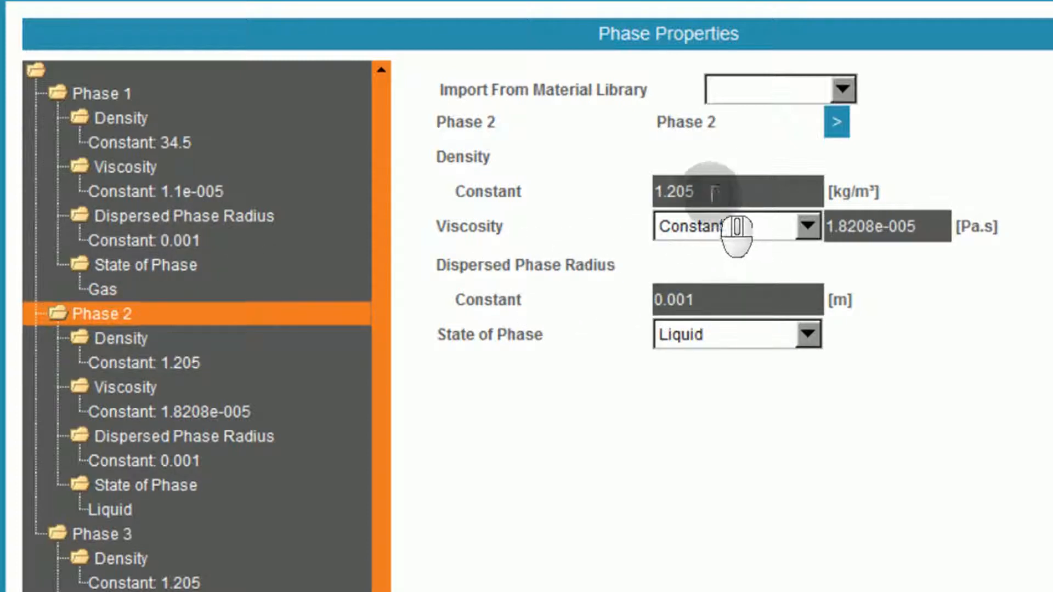
double_click(672, 192)
type("525")
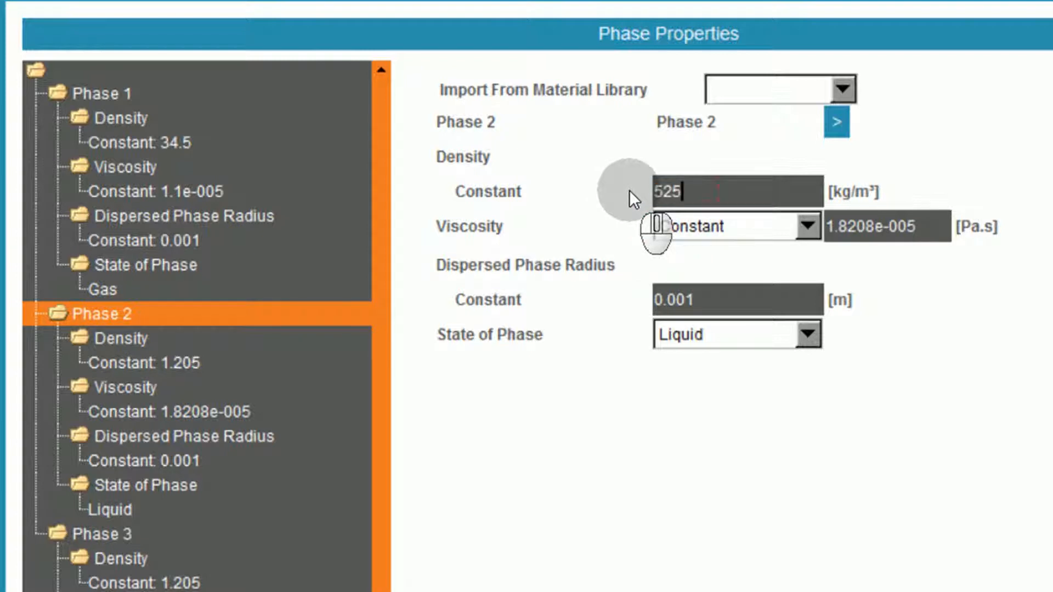
double_click(880, 227)
type("12")
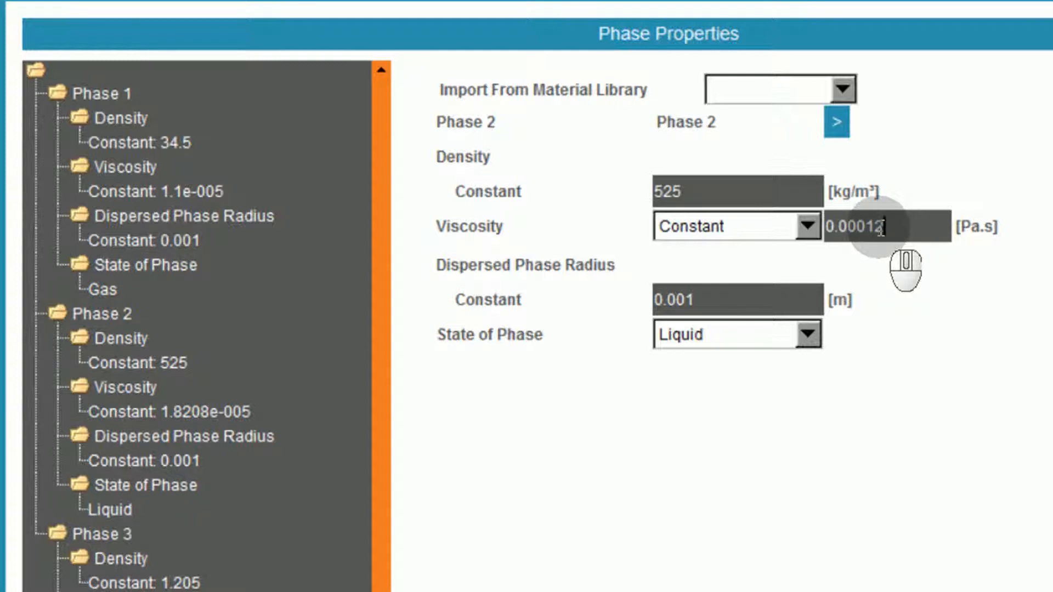
left_click(722, 332)
left_click(716, 244)
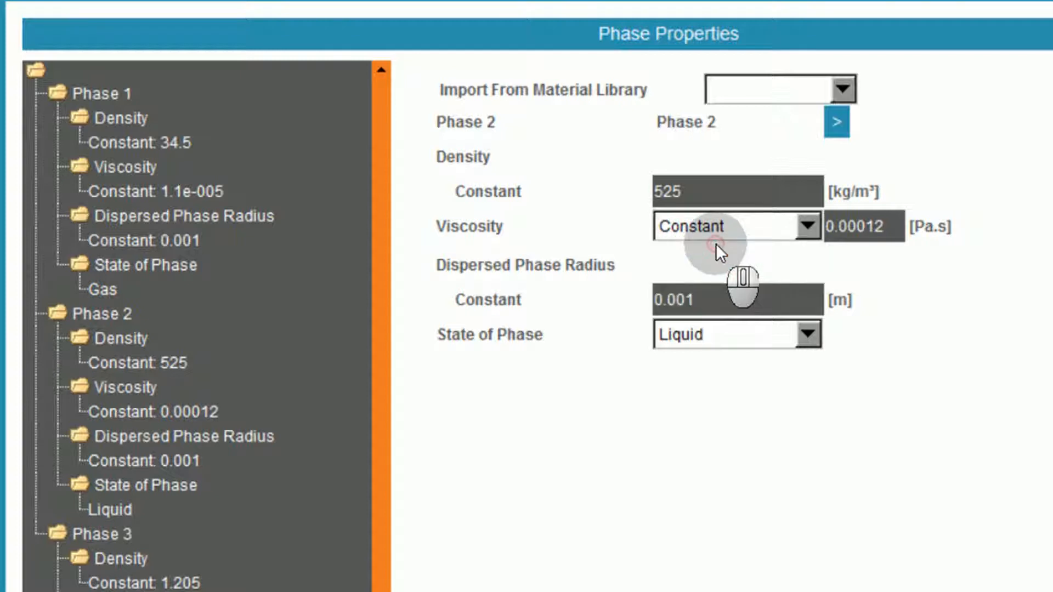
Import Water from the material library as the material of Phase 3.
left_click(95, 535)
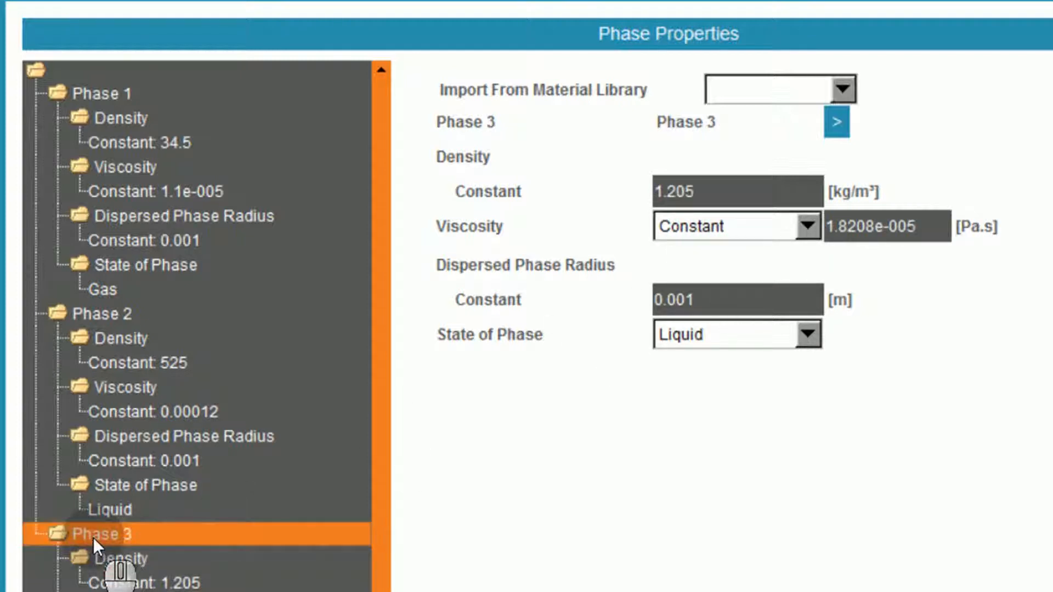
left_click(764, 86)
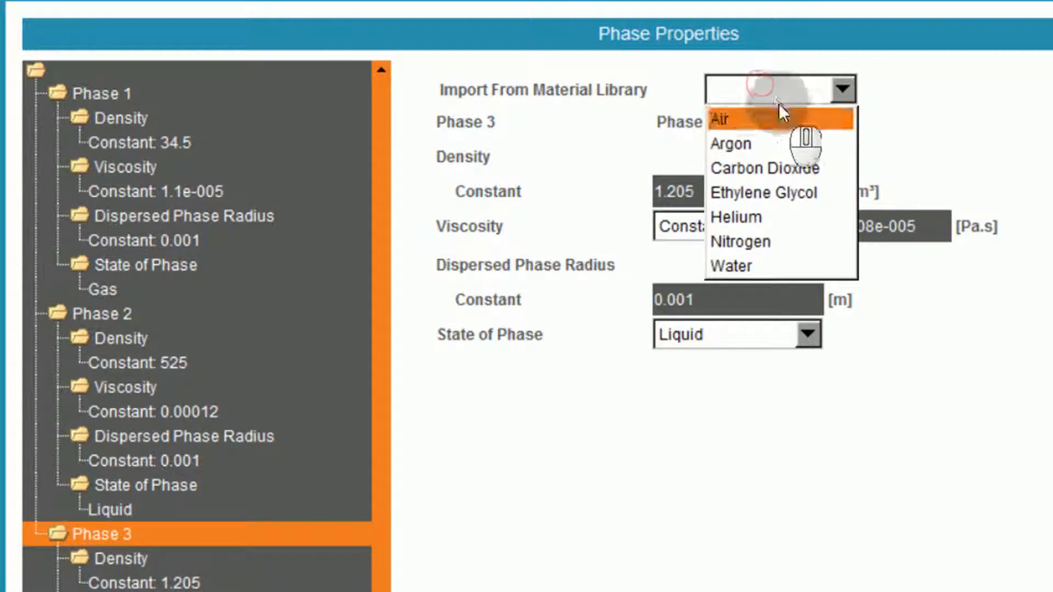
left_click(756, 261)
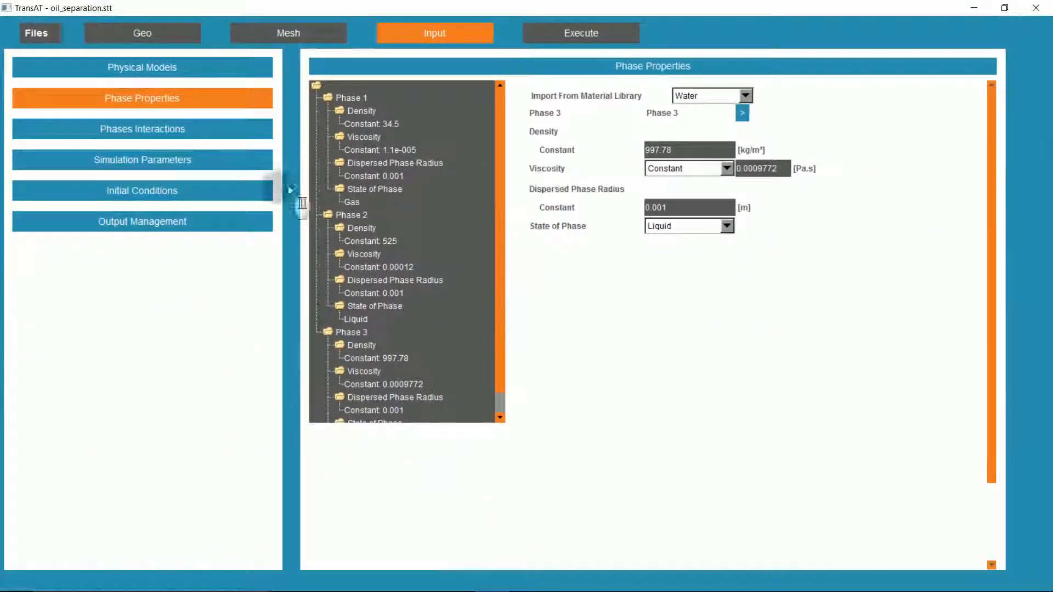
Set the total simulation time to 60 s, the maximum time steps to 10000 and, in the advanced options, the initial time step to 0.001 s.
left_click(156, 162)
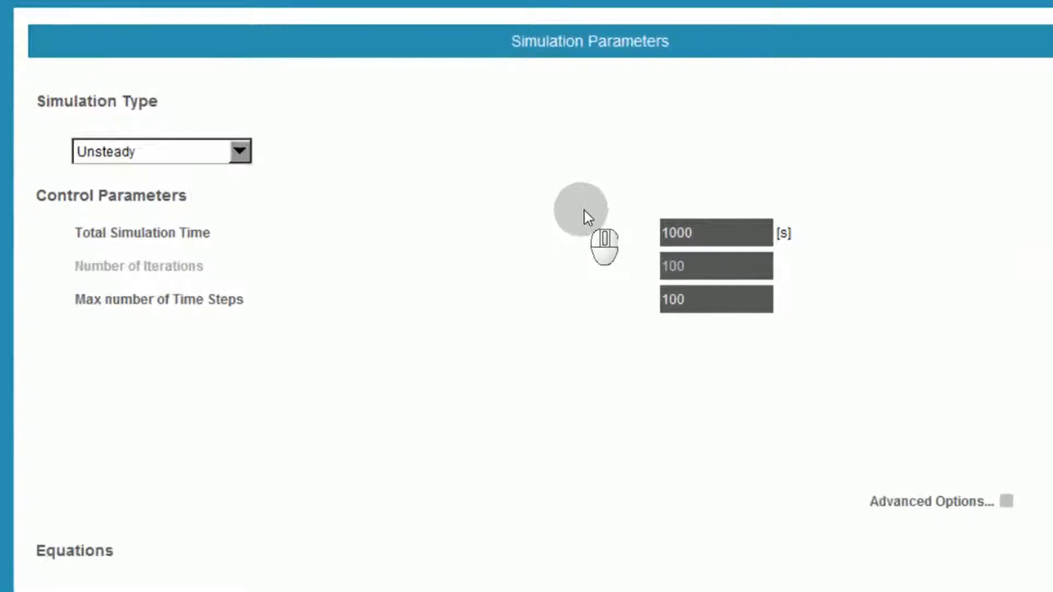
left_click_drag(696, 233, 616, 244)
type("5")
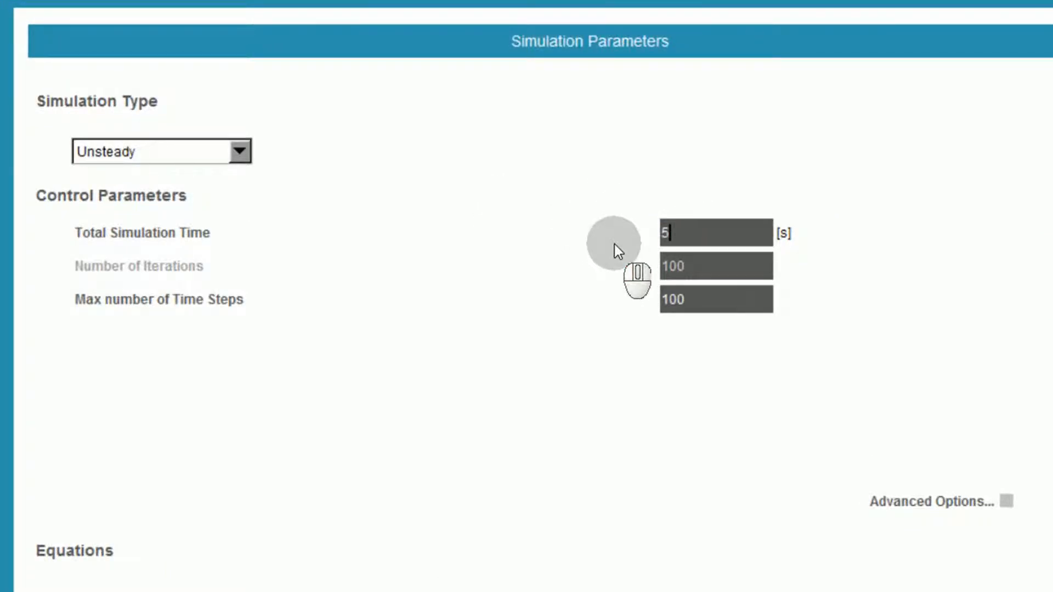
key("BackSpace")
type("60")
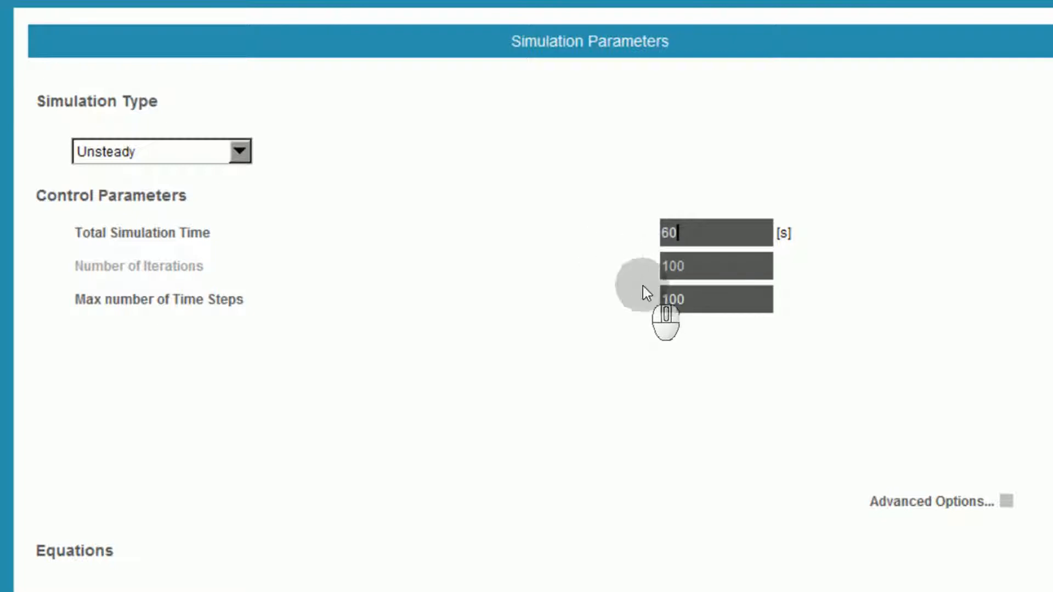
left_click_drag(738, 299, 604, 302)
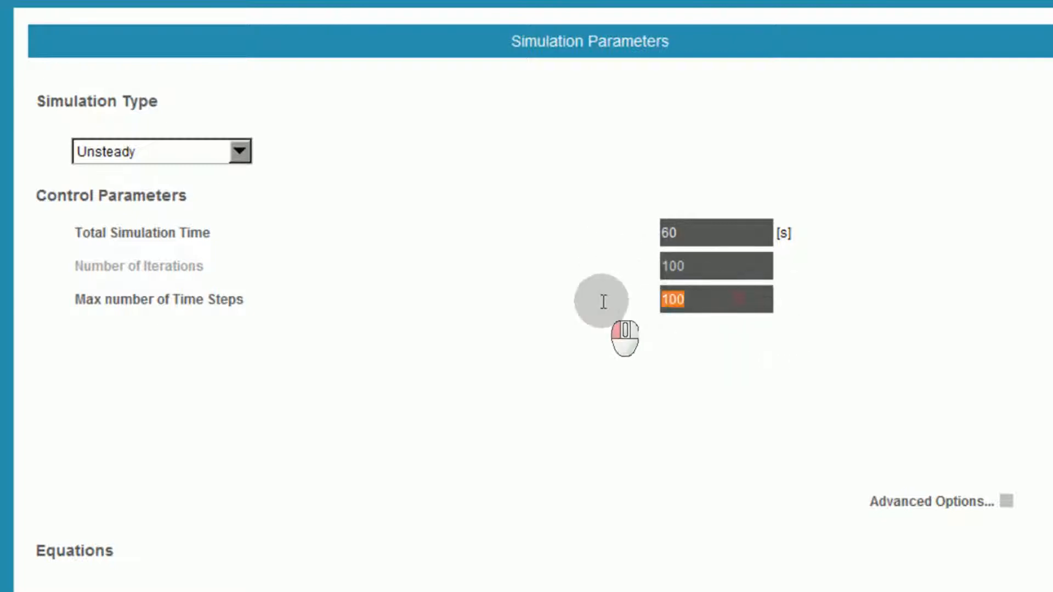
type("10000")
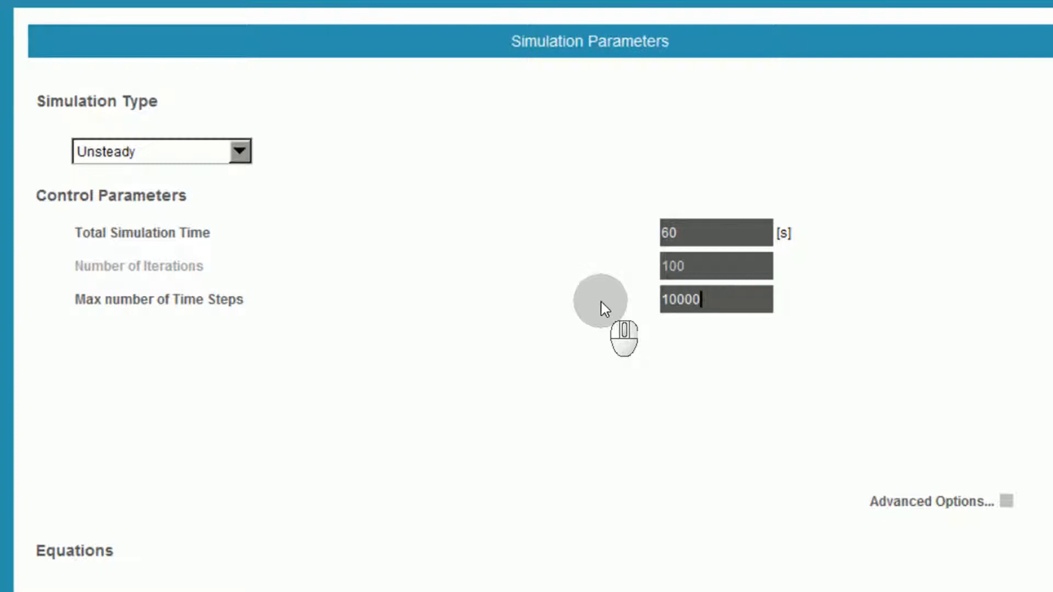
left_click(1007, 501)
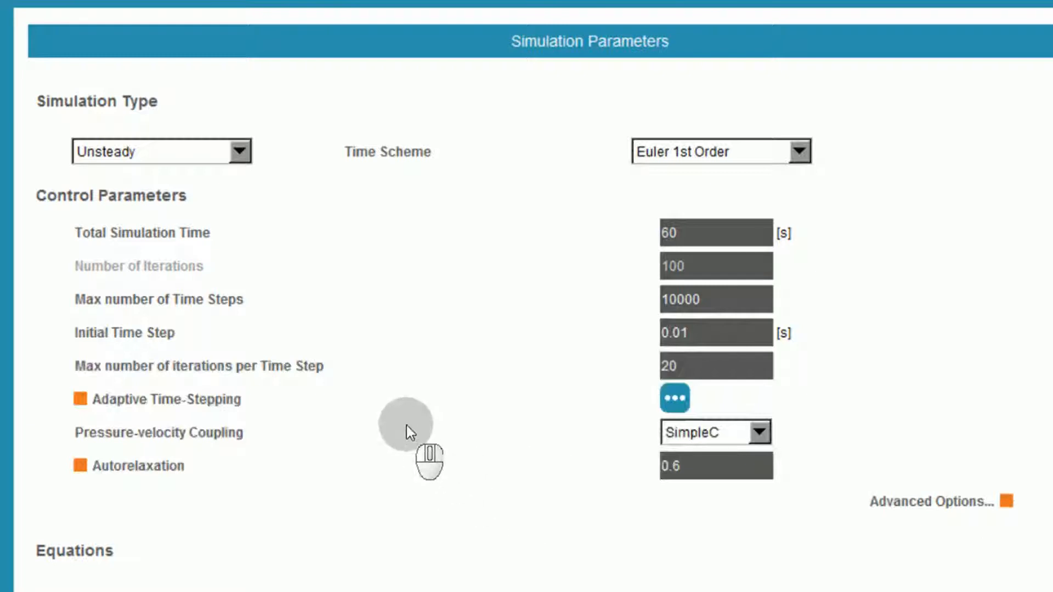
left_click(681, 333)
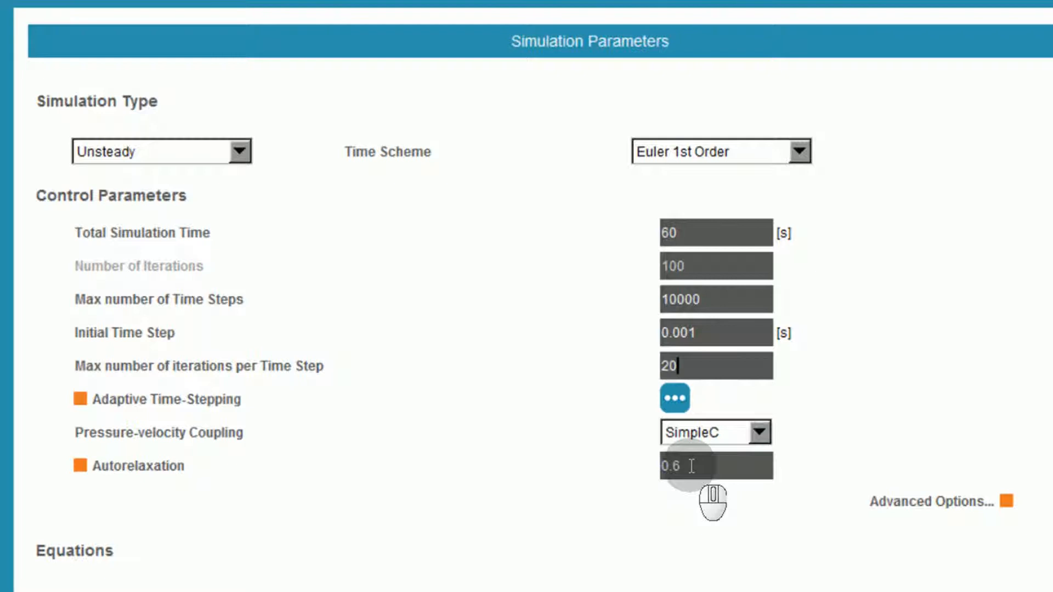
Set the maximum CFL limit of the adaptive time-stepping to 1.
left_click(677, 399)
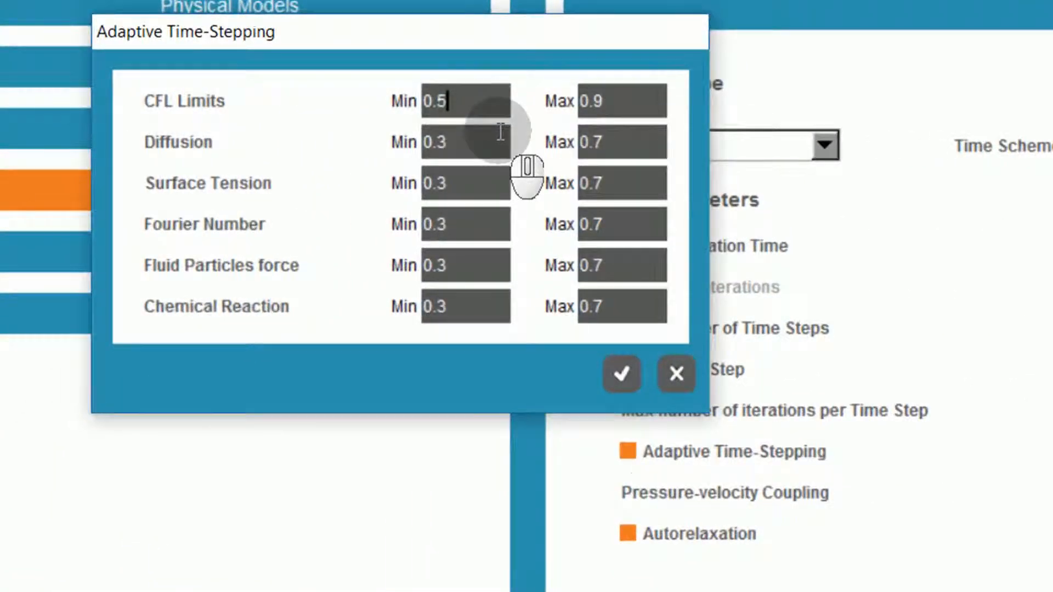
double_click(604, 105)
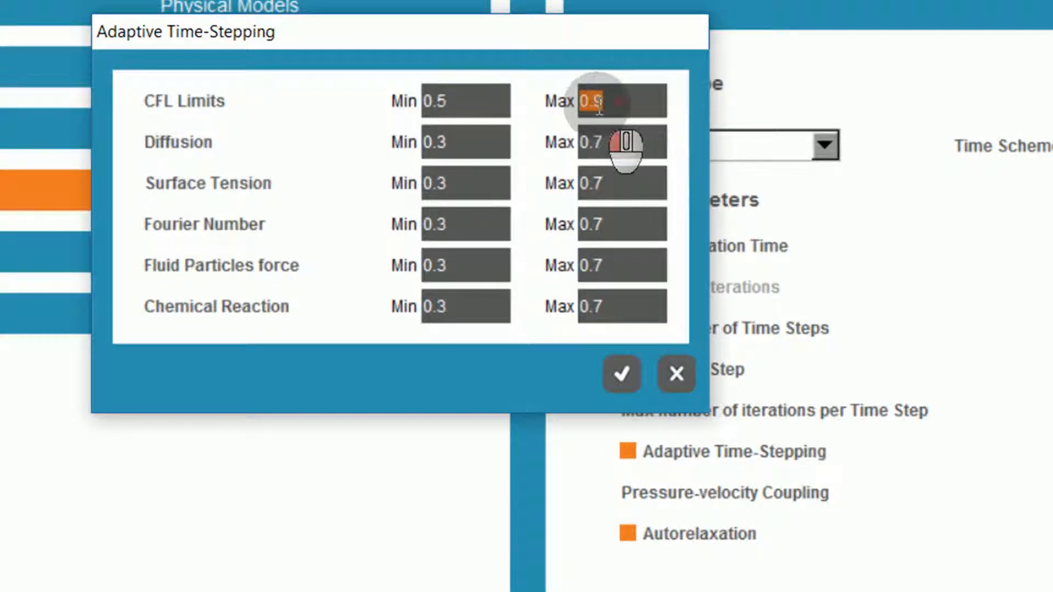
type("1")
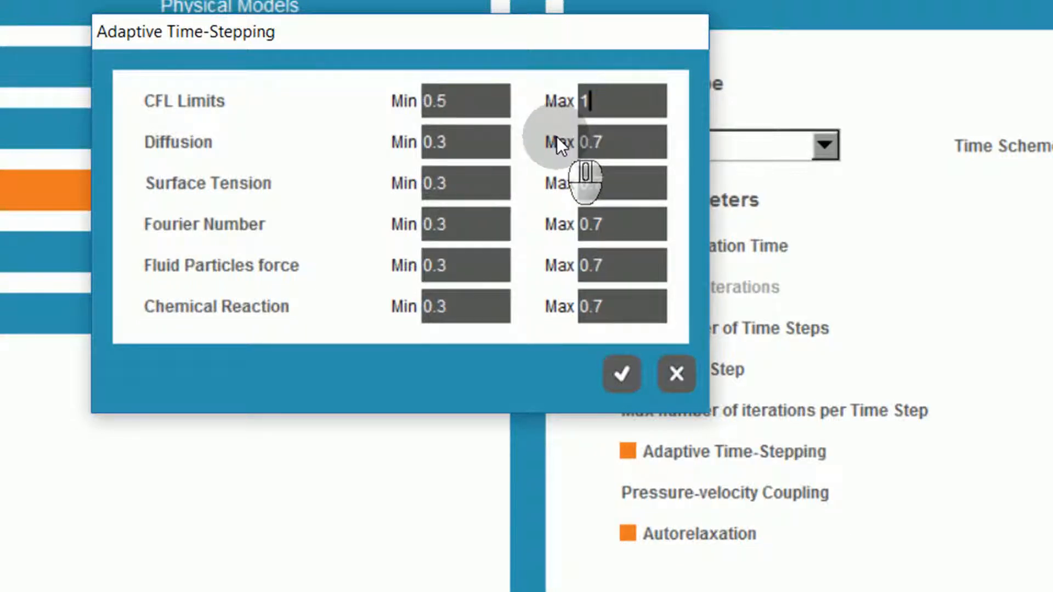
Set the adaptive time-stepping diffusion limits to a minimum of 1 and a maximum of 2, and accept the settings.
left_click_drag(461, 143, 347, 144)
type("1")
double_click(598, 142)
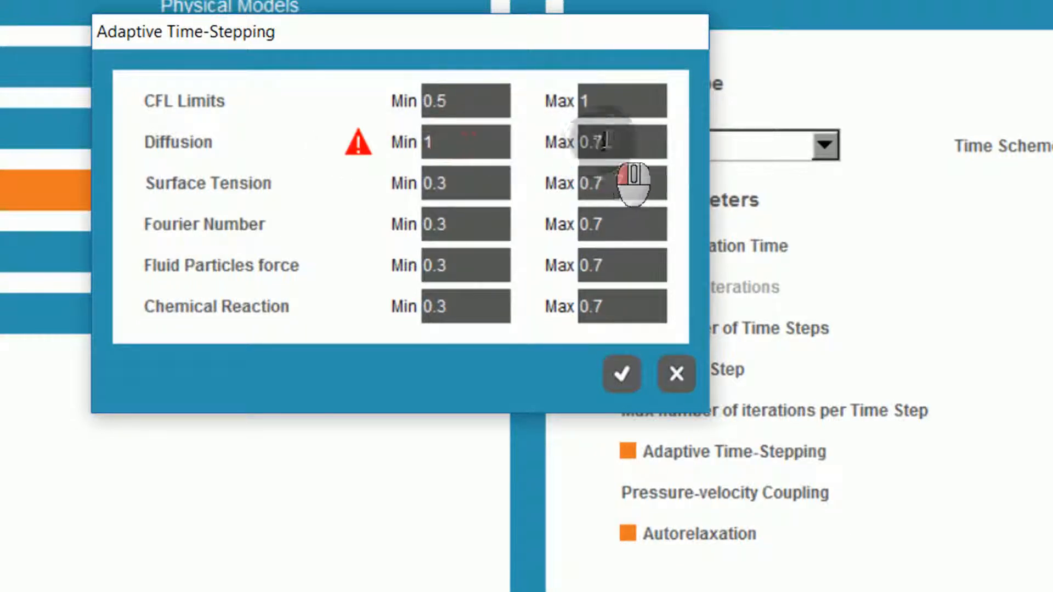
type("2")
left_click(631, 383)
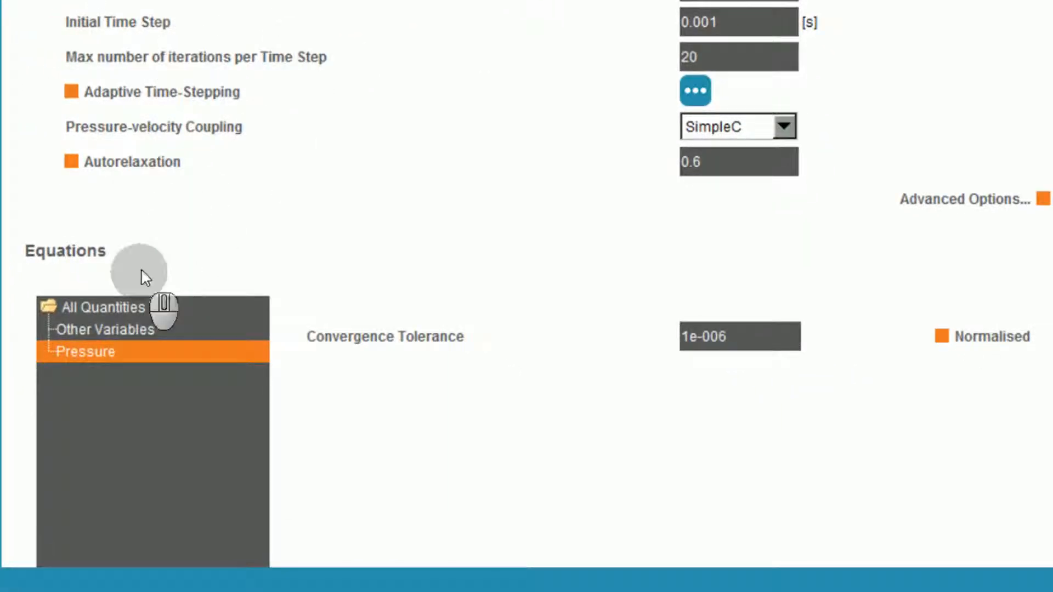
Set the convergence tolerance of all quantities to 1e-002, and bring up the initial conditions settings.
left_click(112, 306)
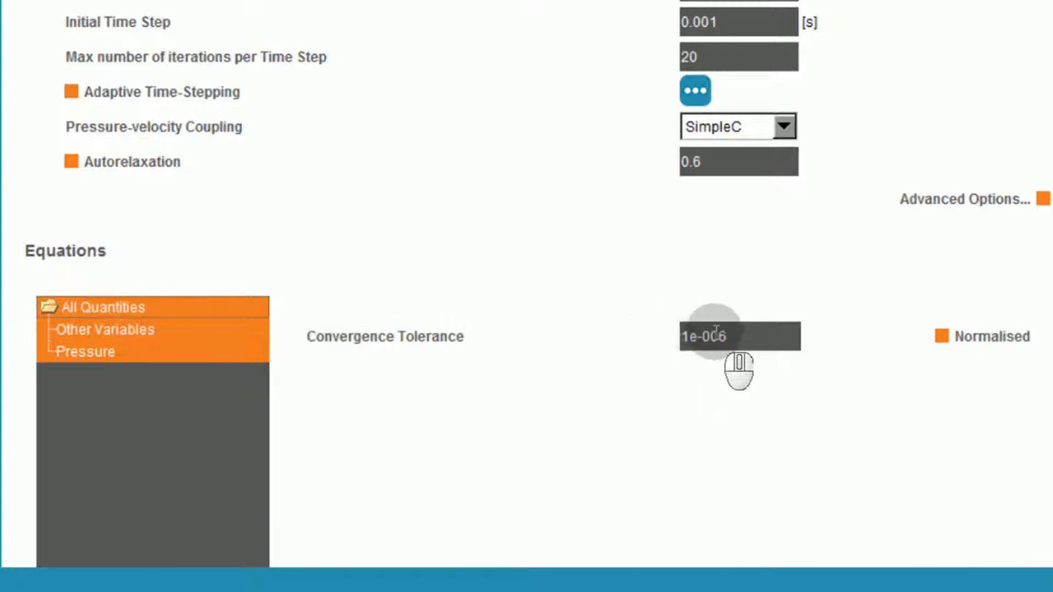
left_click(731, 337)
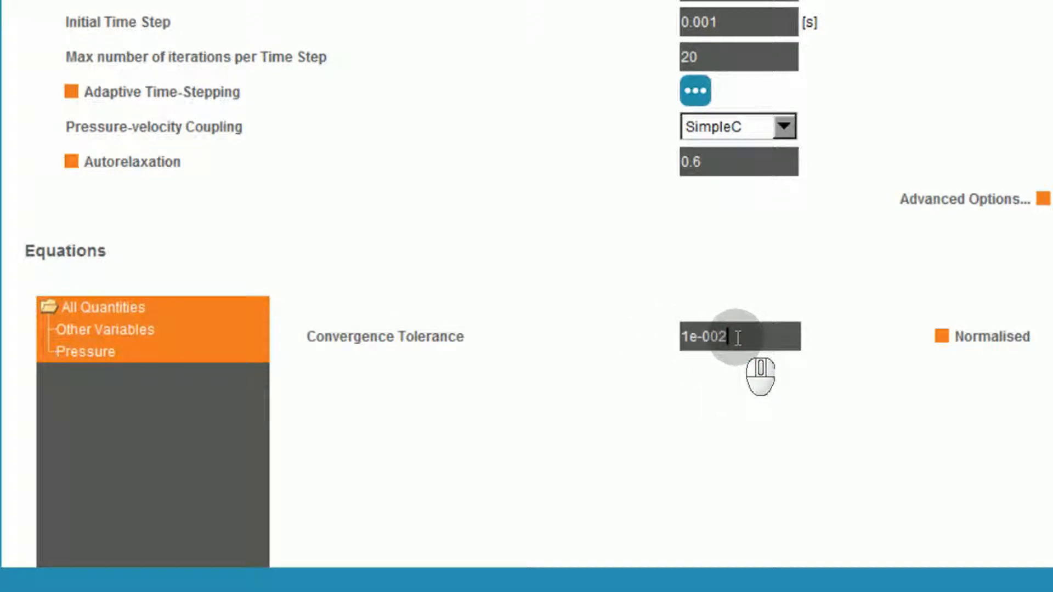
left_click(176, 193)
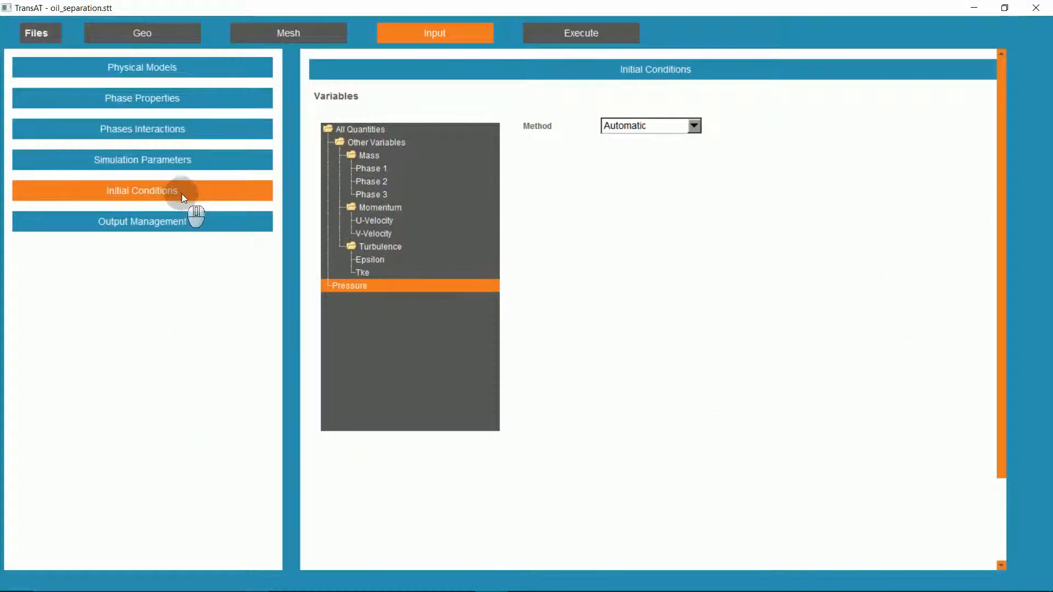
Add Phase Volume Fractions, Phase Velocities, Turbulent Kinetic Energy, Turbulent Dissipation Rate and Eddy Viscosity Ratio to the output variables.
left_click(151, 224)
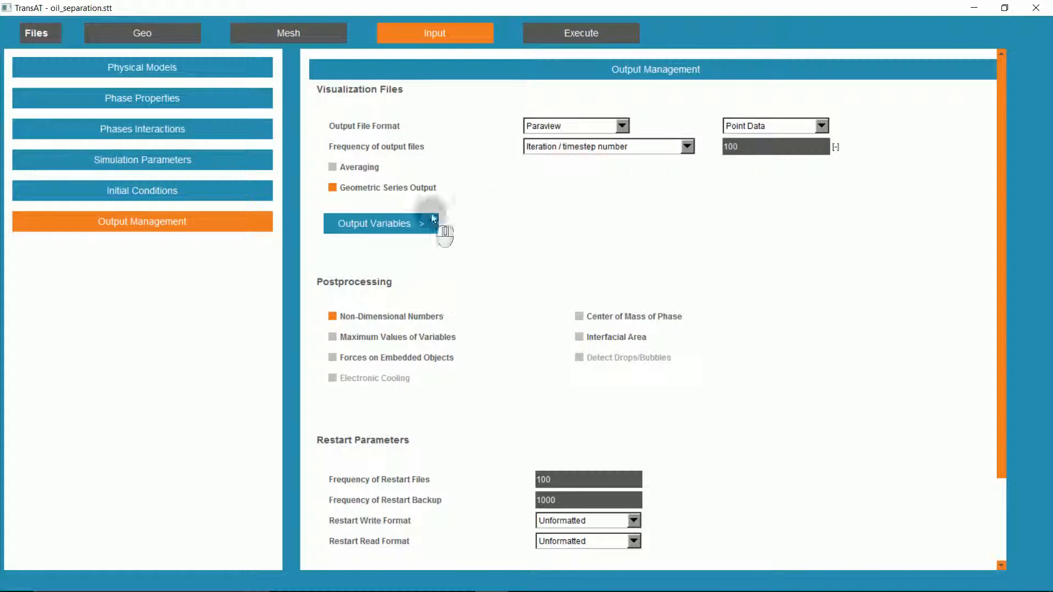
left_click(409, 226)
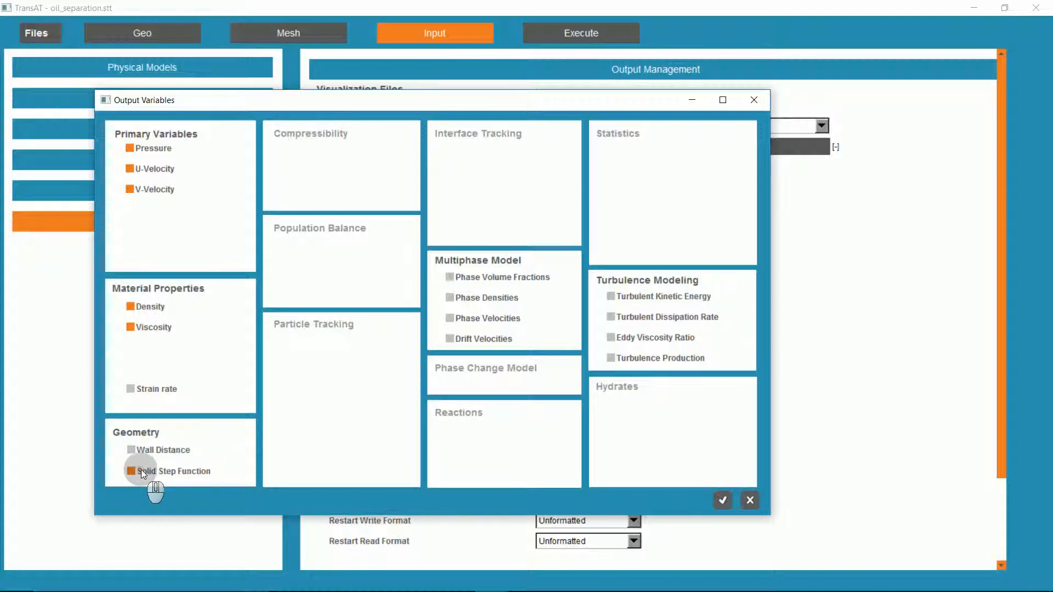
left_click(482, 278)
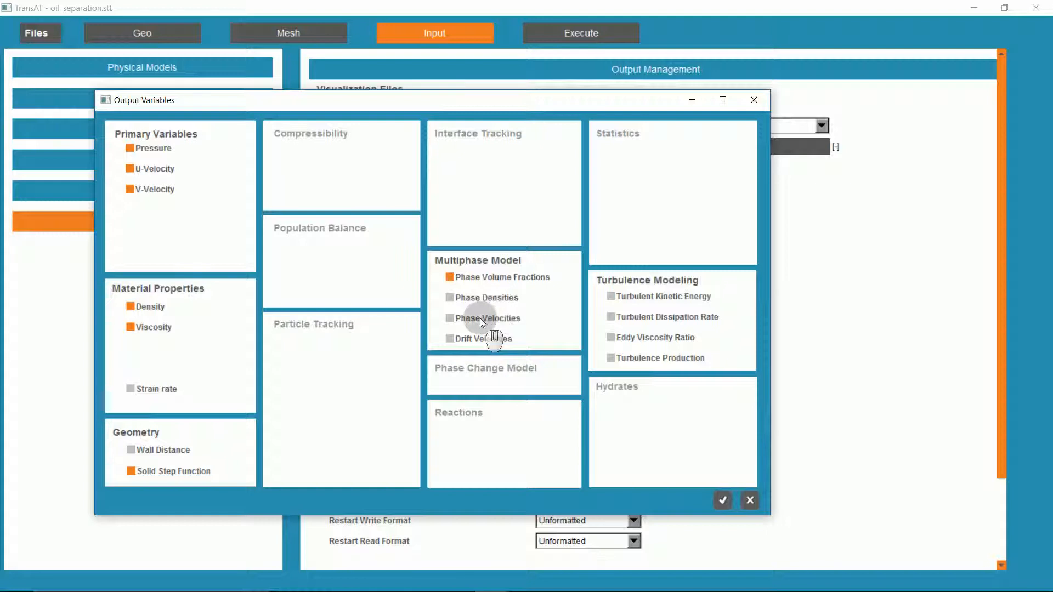
left_click(630, 296)
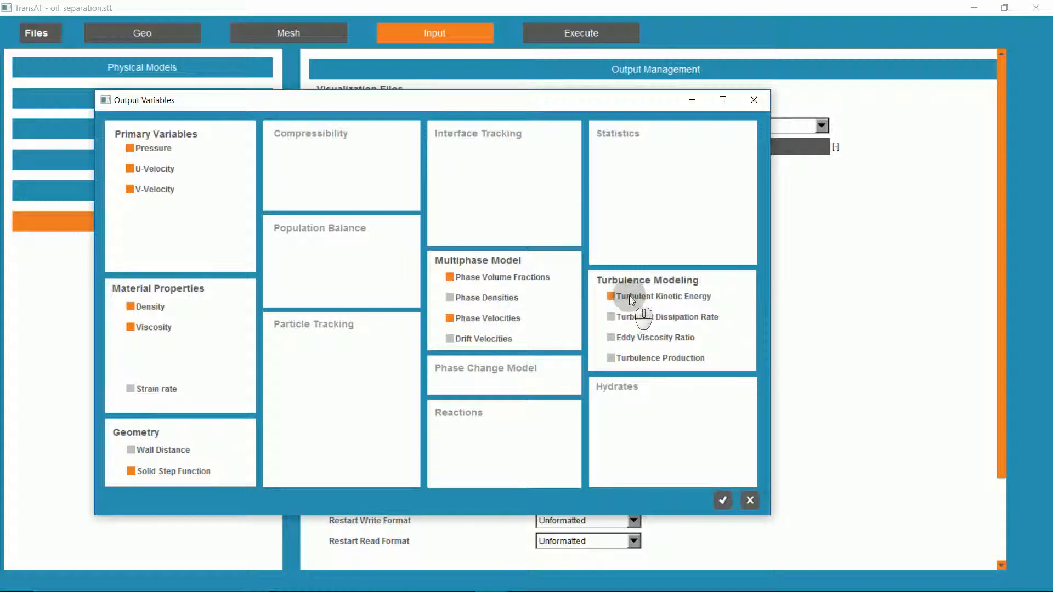
left_click(651, 319)
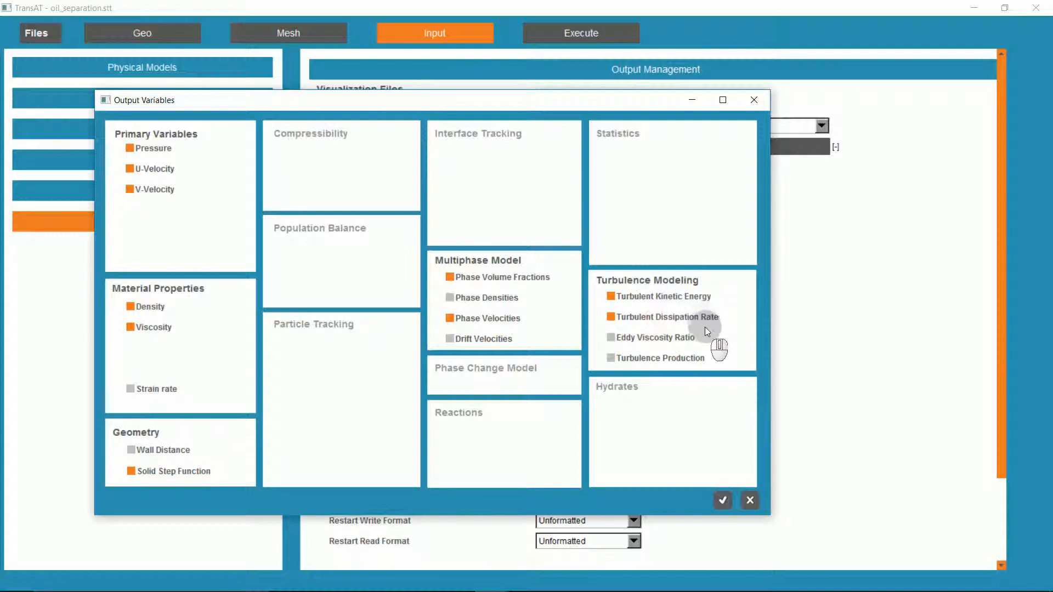
left_click(636, 338)
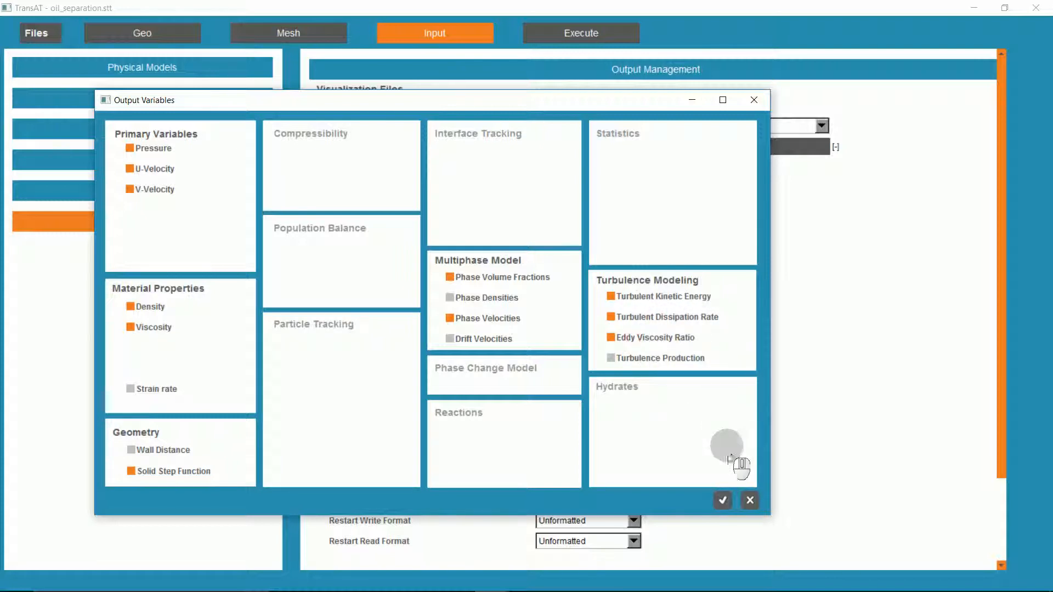
left_click(723, 500)
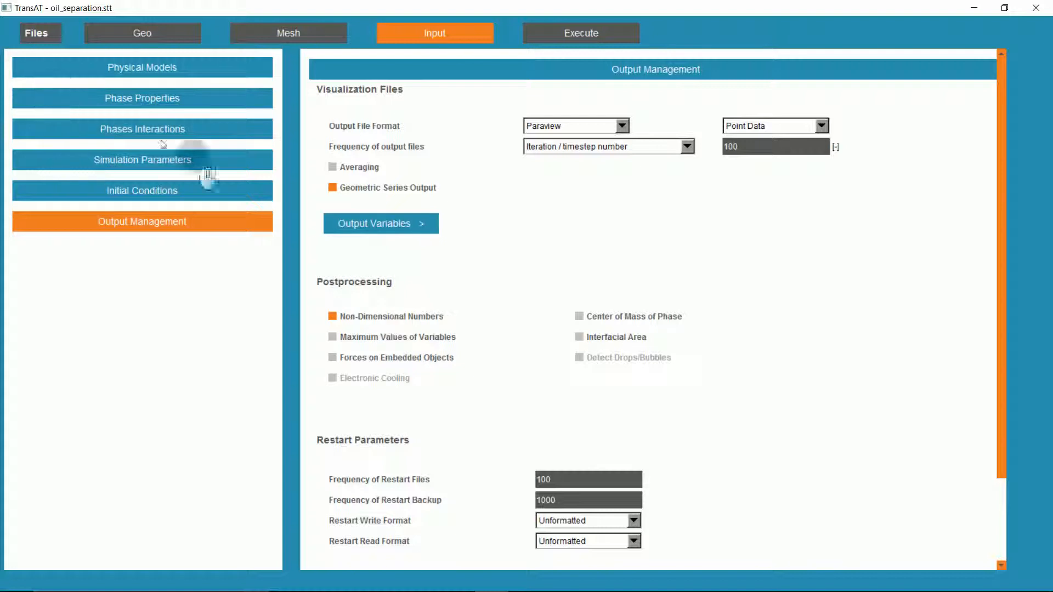
Go to the execution setup, enable Advanced Initial Conditions and open the tools for making initial conditions.
left_click(555, 35)
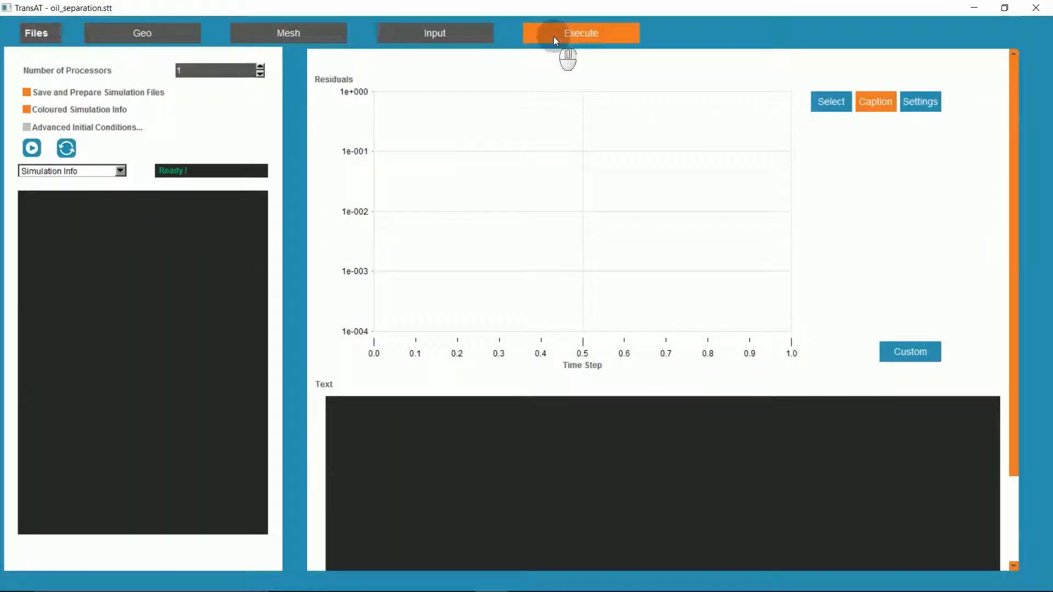
left_click(52, 34)
left_click(48, 58)
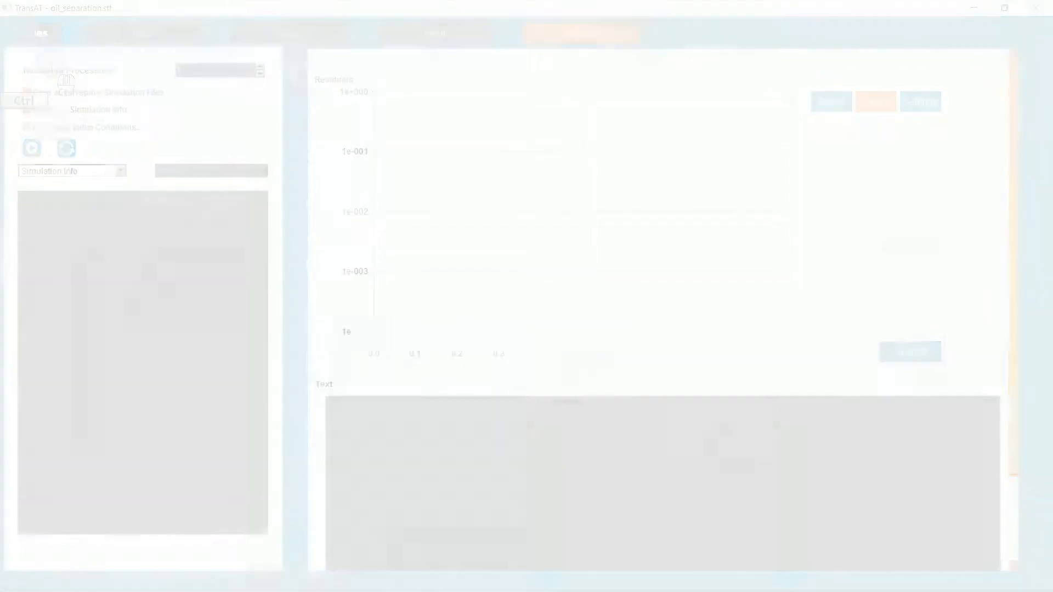
scroll(481, 357, "down", 2)
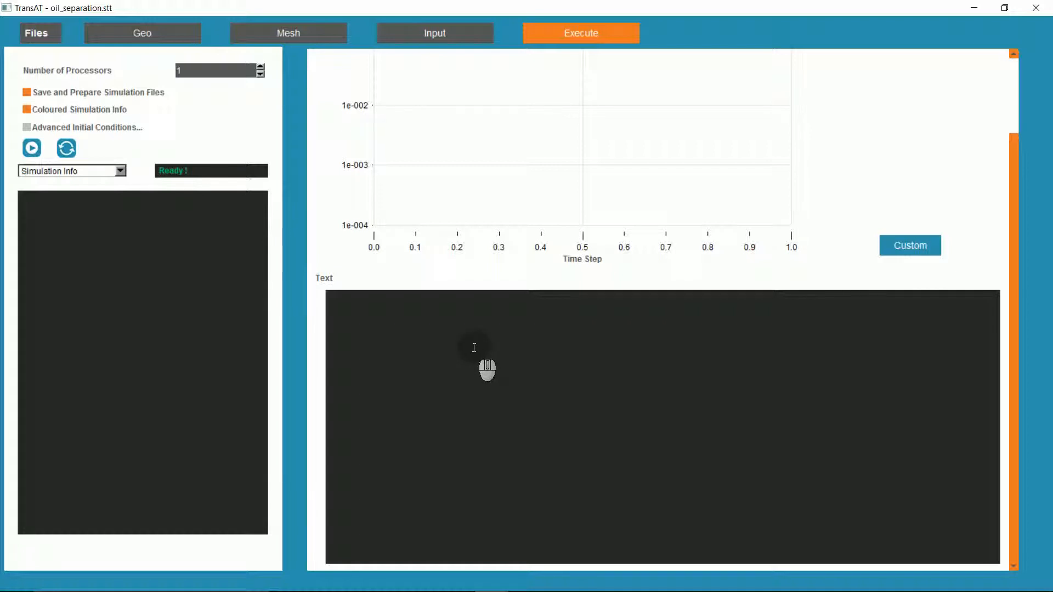
left_click(27, 127)
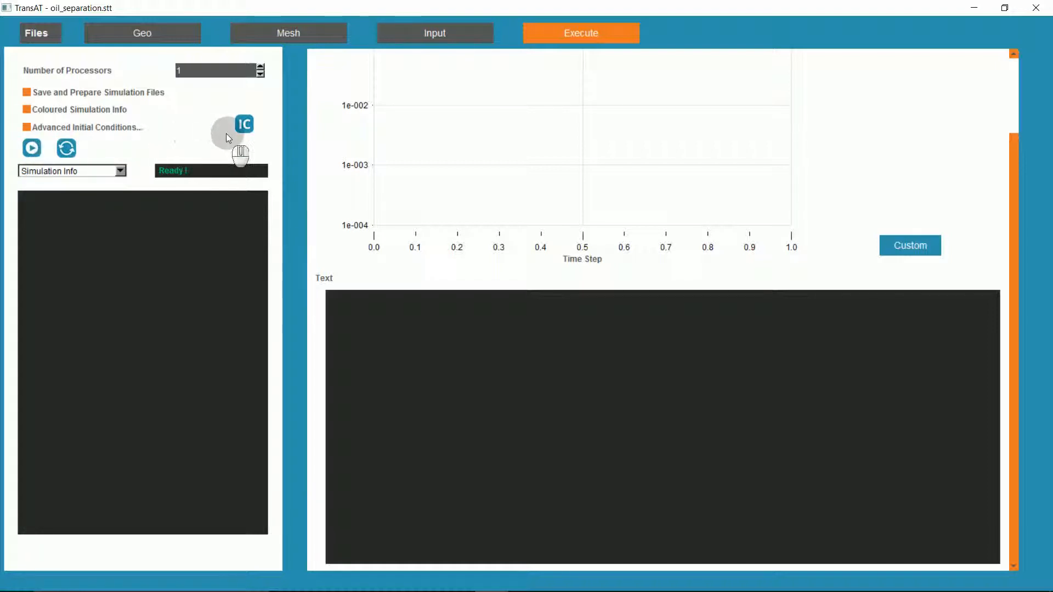
left_click(241, 124)
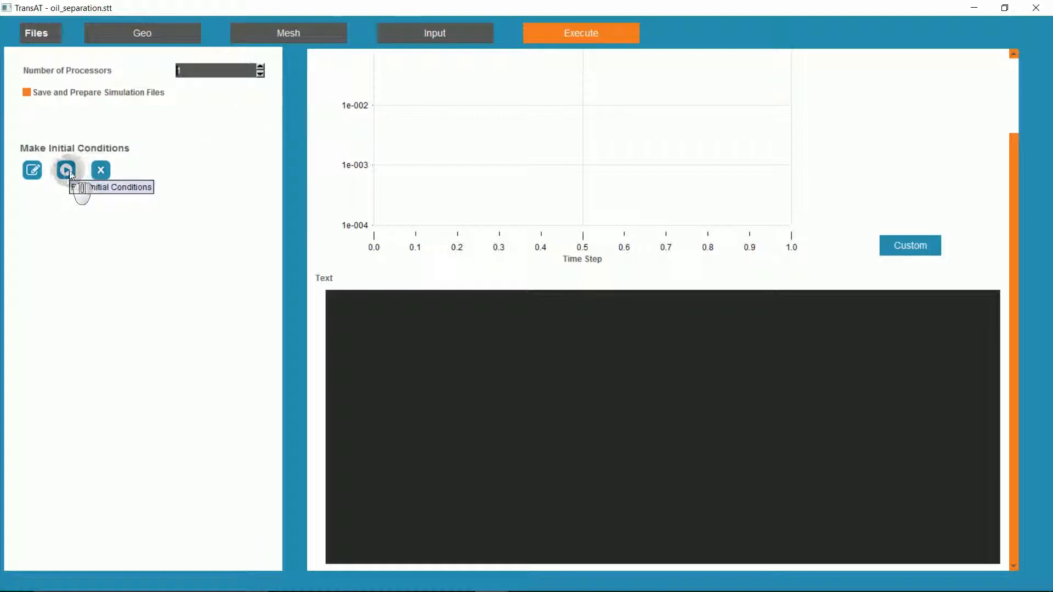
Open the template file initialconditions.cxx for editing, look through its code and close it.
left_click(25, 175)
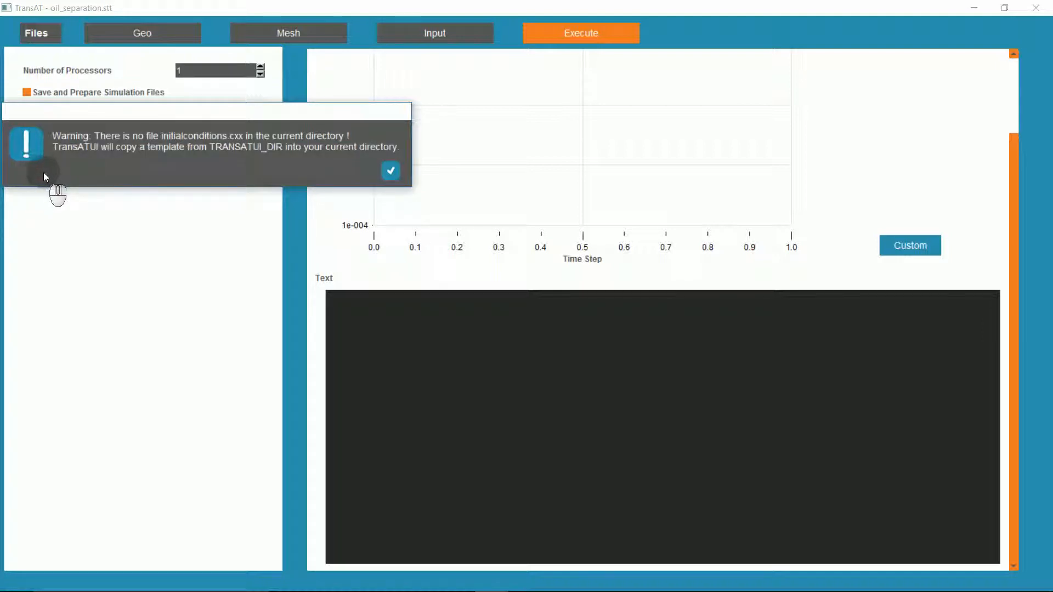
left_click(391, 172)
scroll(350, 204, "down", 4)
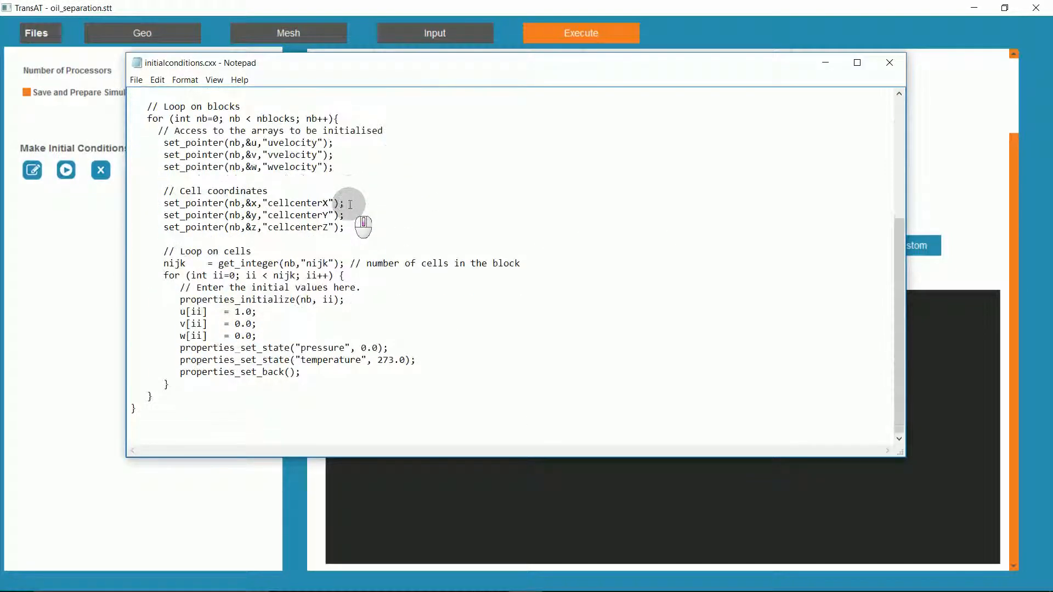
scroll(352, 205, "up", 4)
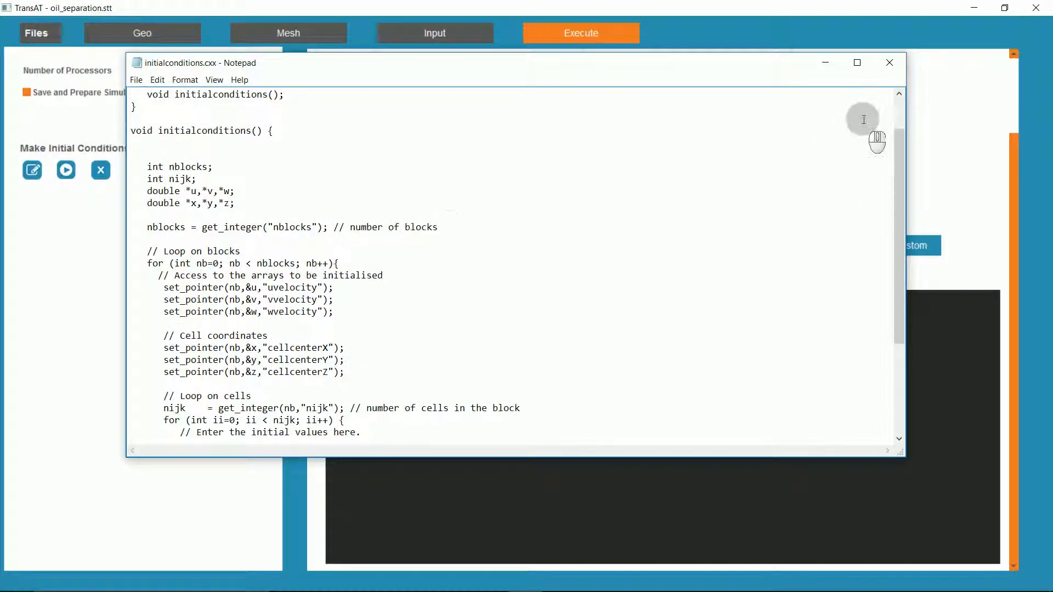
left_click(889, 66)
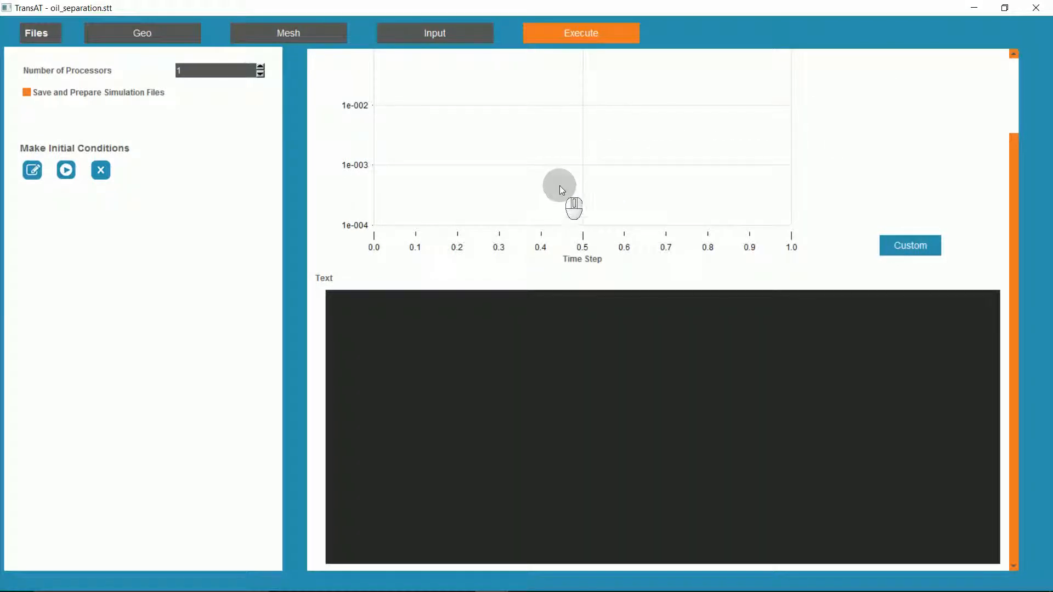
Switch to File Explorer and browse to the TransAT5.3.0.1 folder in C:\Users\Public\Public Documents.
key("alt+Tab")
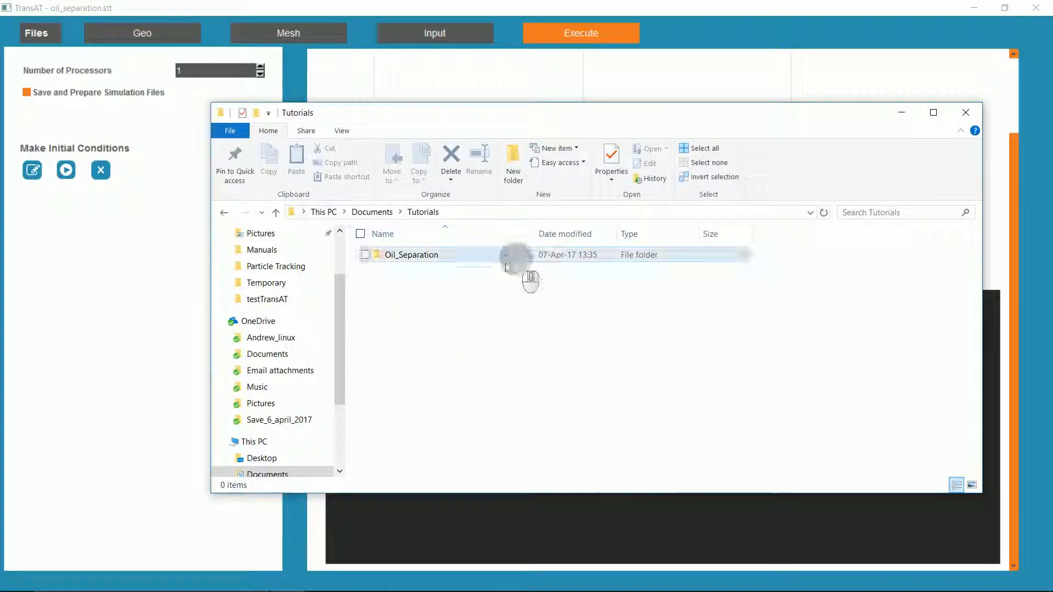
left_click_drag(341, 311, 341, 382)
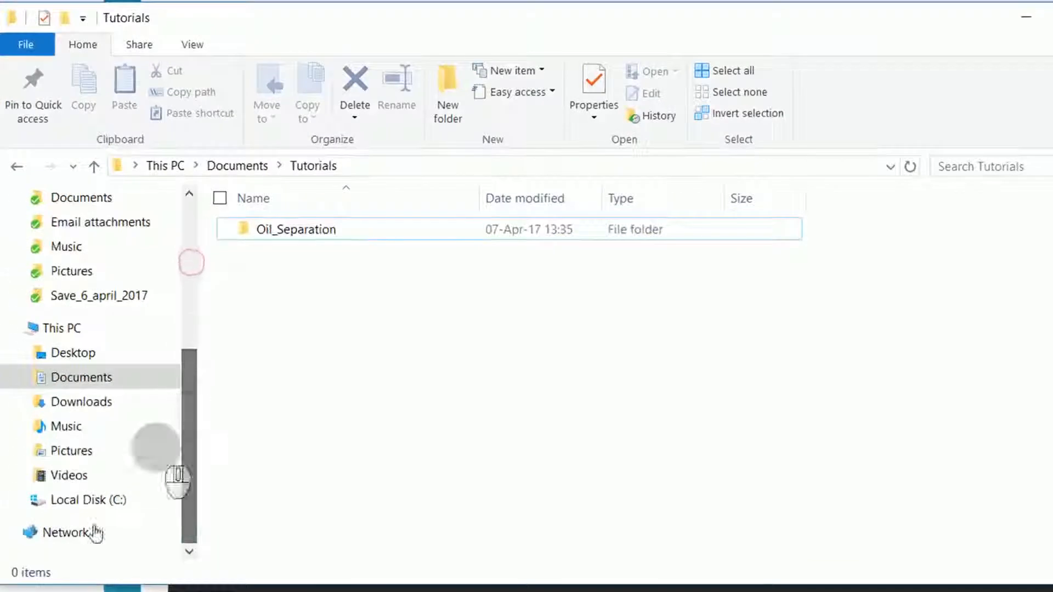
left_click(102, 500)
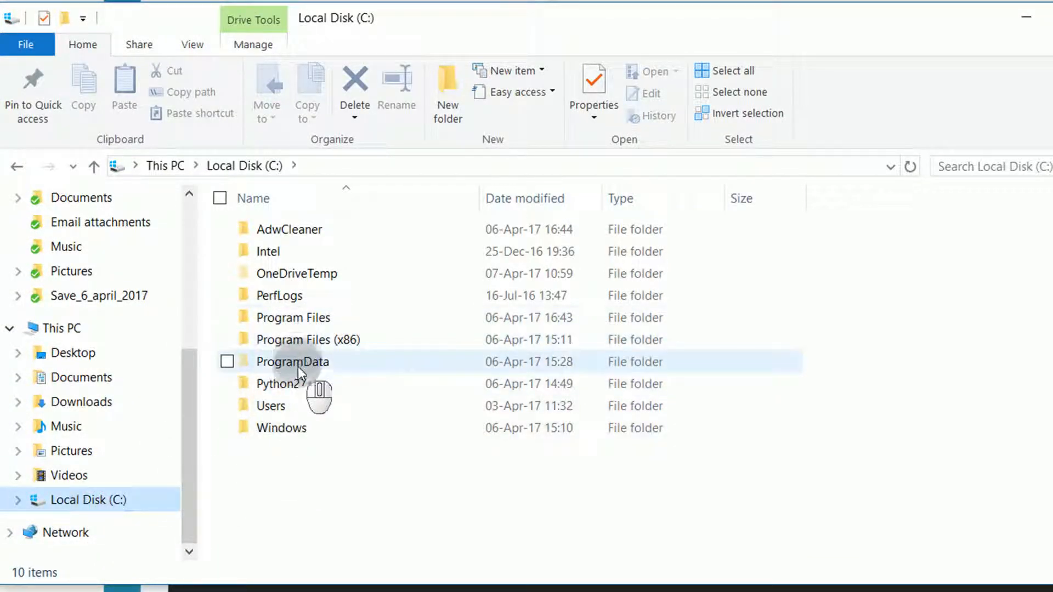
double_click(282, 406)
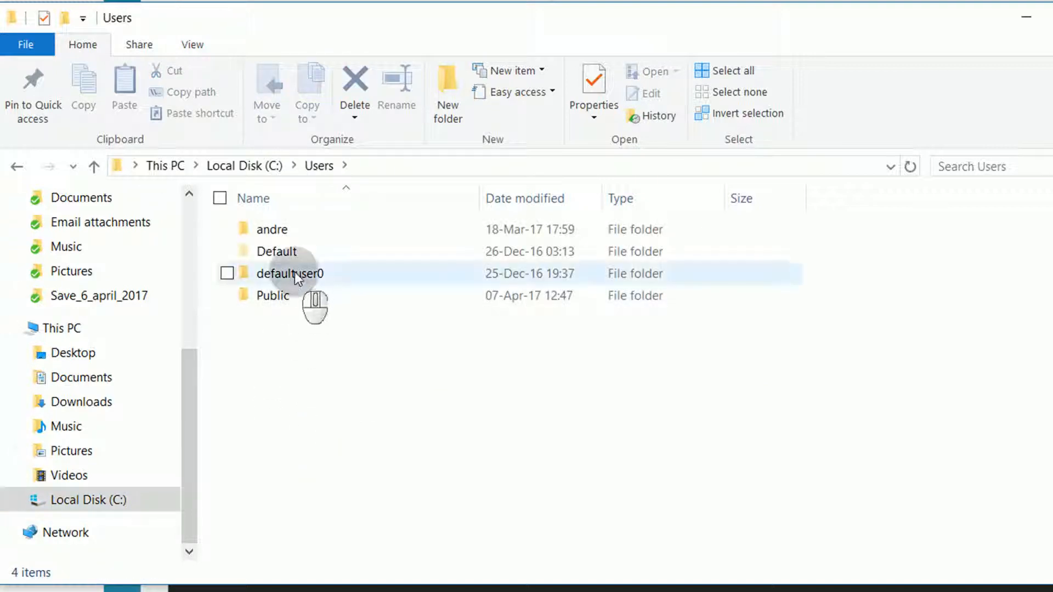
double_click(288, 295)
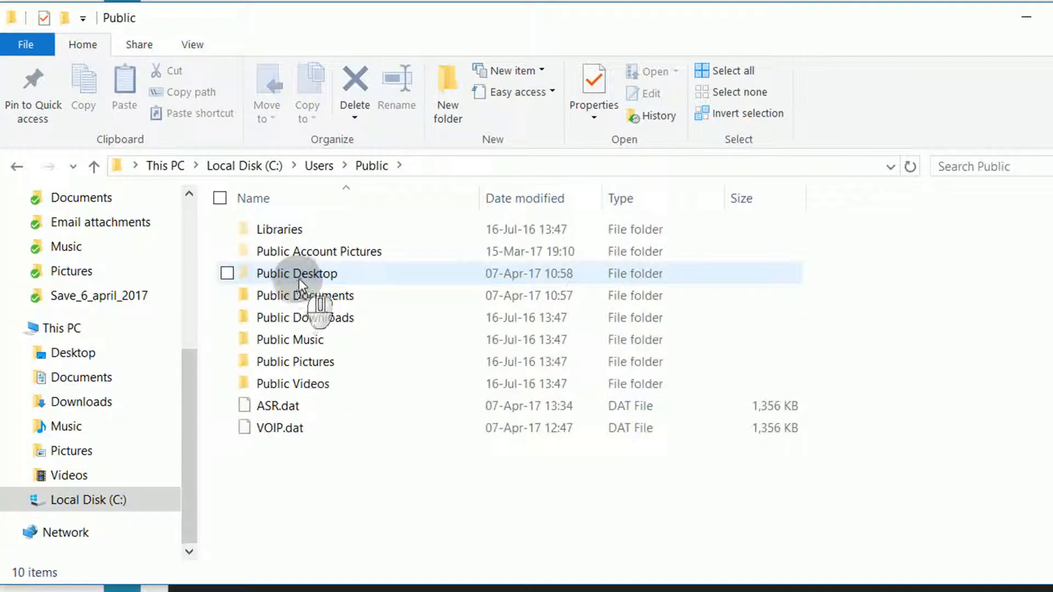
double_click(308, 294)
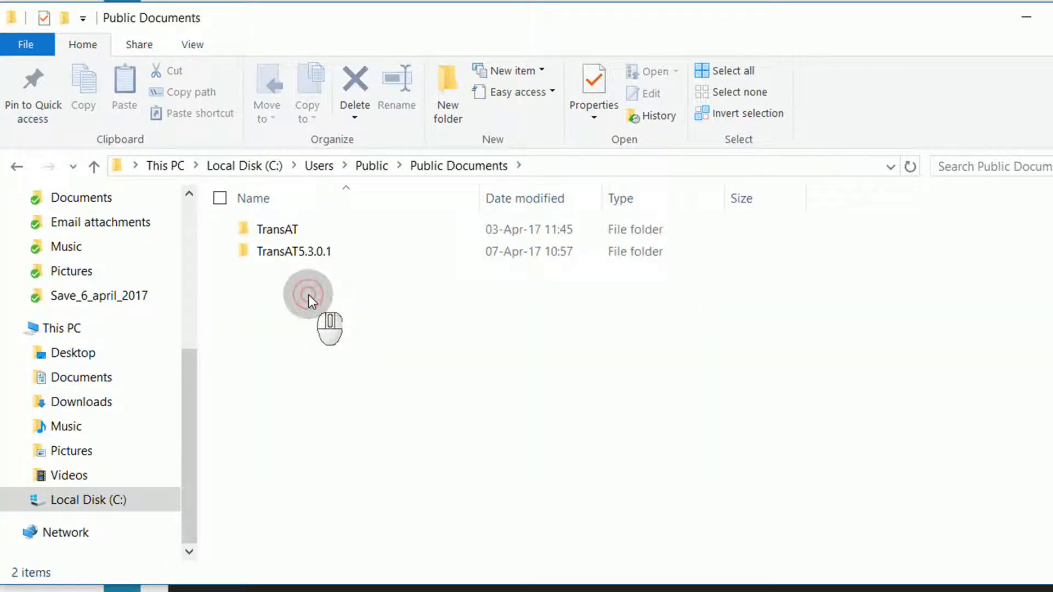
double_click(299, 251)
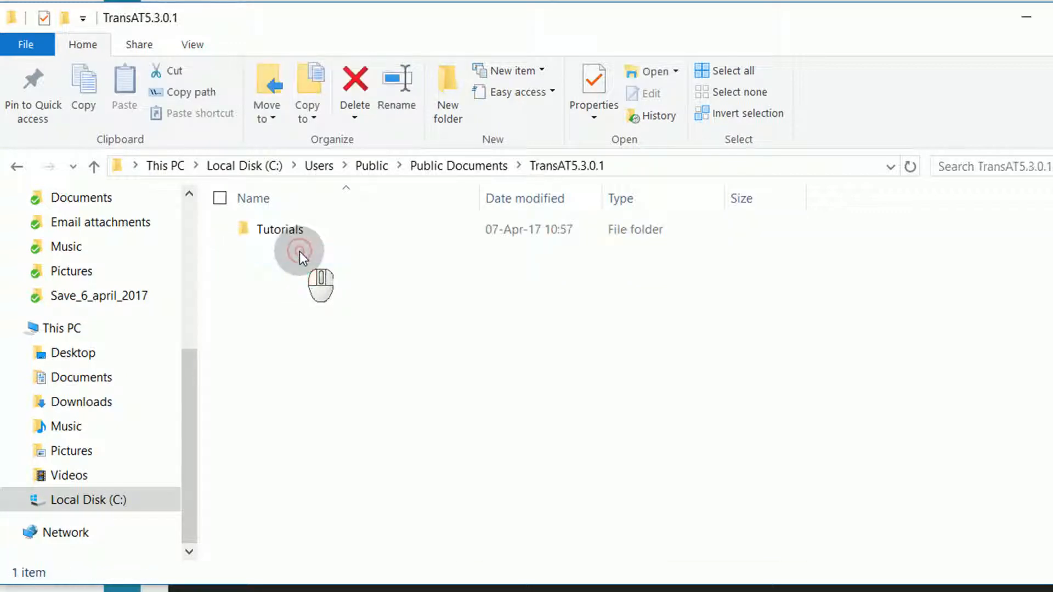
Copy initialconditions.cxx from the 8.1 - oil_separation folder inside Tutorials.
double_click(295, 232)
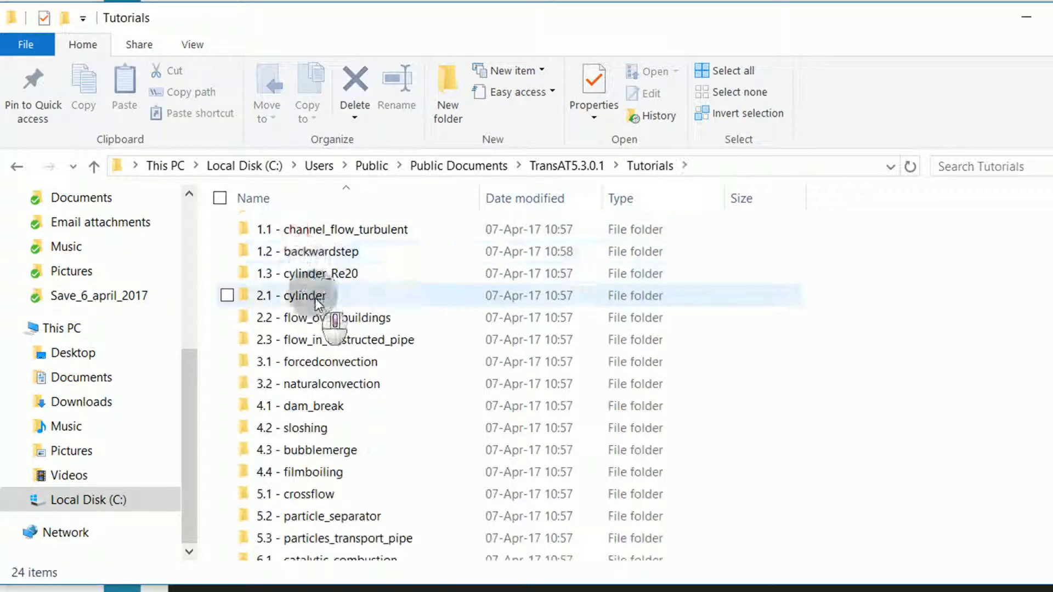
scroll(316, 302, "down", 3)
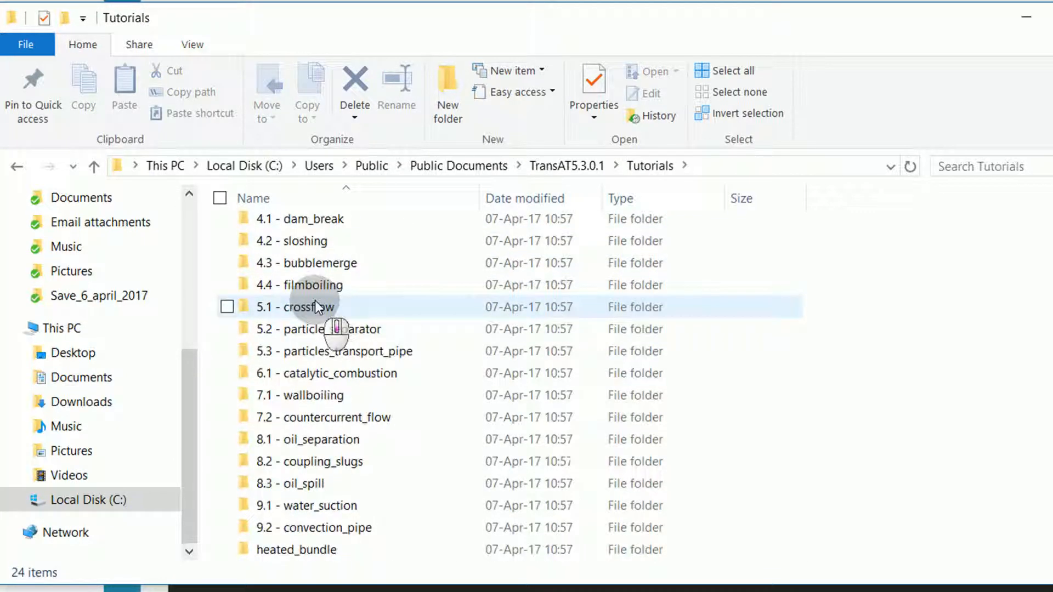
double_click(345, 441)
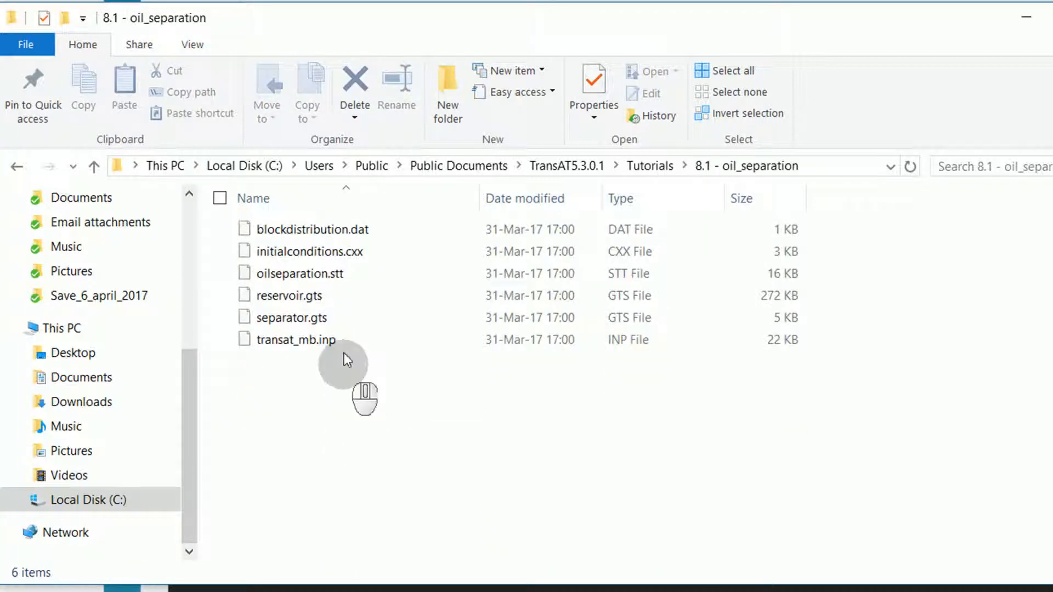
left_click(321, 253)
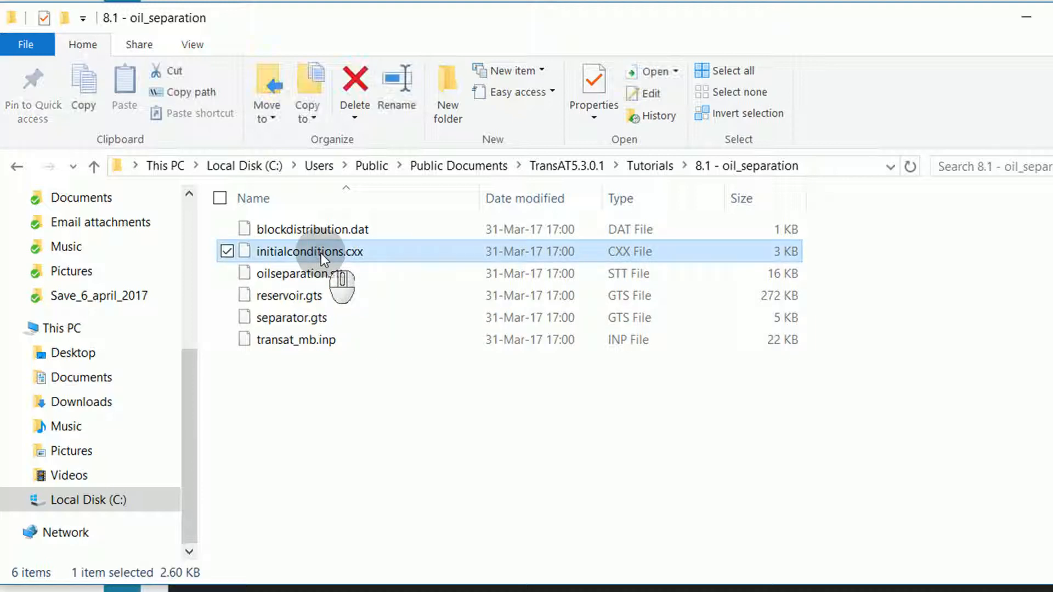
key("ctrl+c")
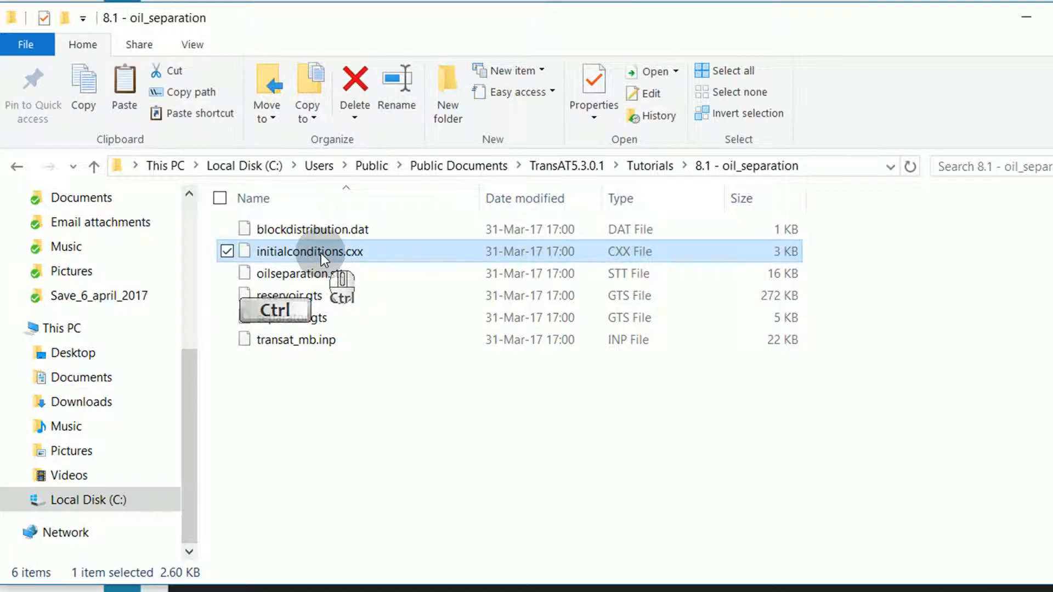
Browse to the Oil_Separation project folder inside Documents\Tutorials.
left_click_drag(189, 405, 195, 280)
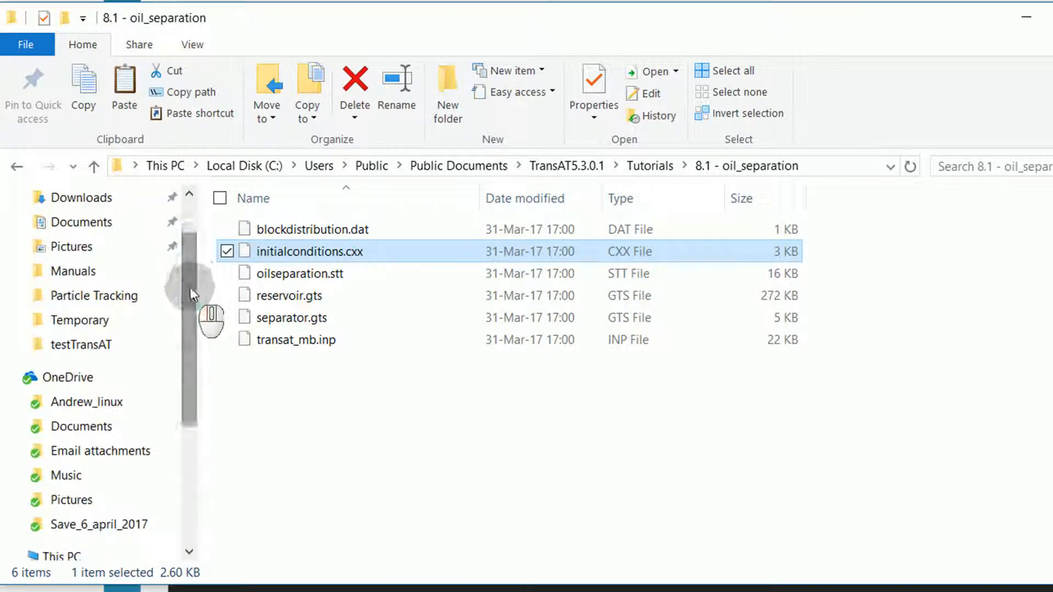
left_click(116, 223)
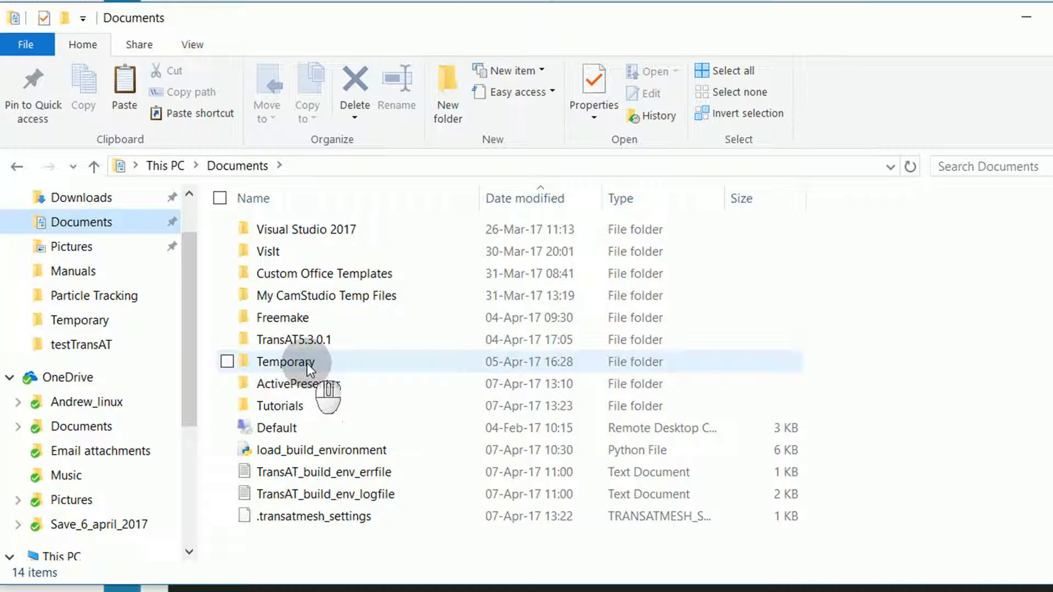
left_click(301, 405)
double_click(301, 404)
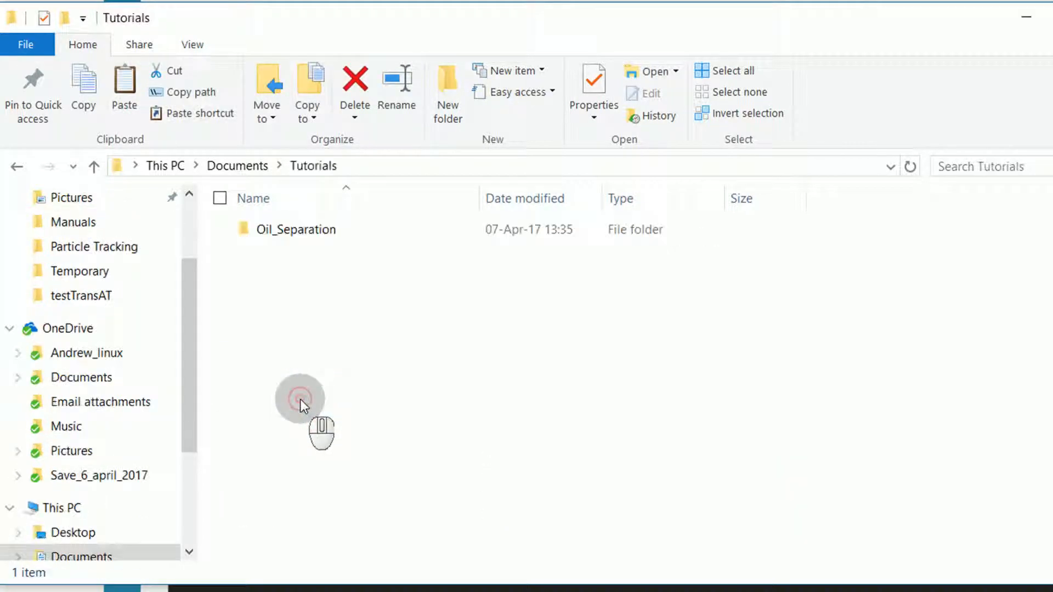
double_click(301, 229)
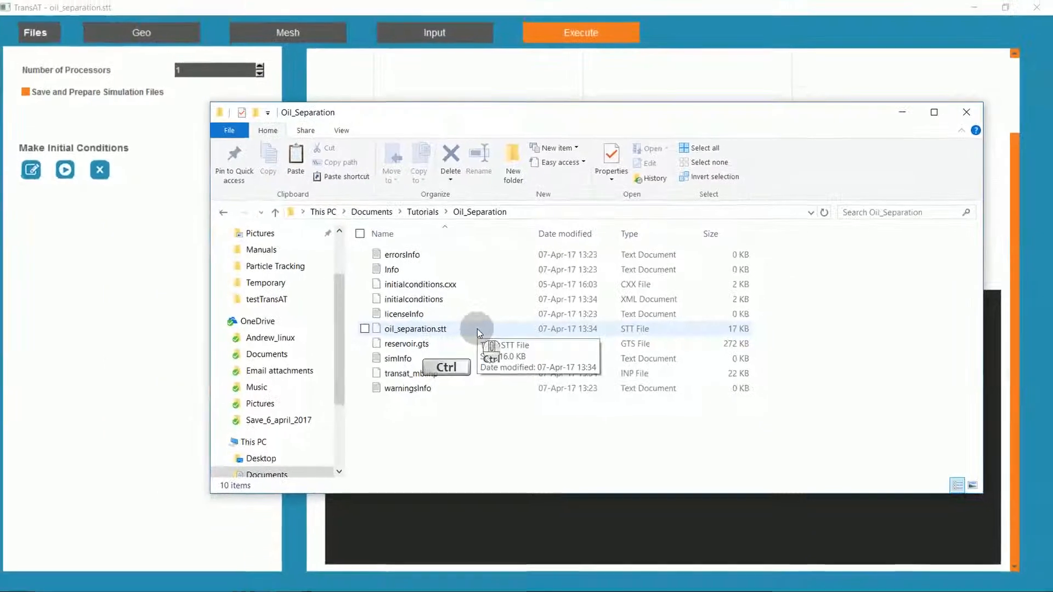
Paste the copied initialconditions.cxx into the Oil_Separation folder, replacing the existing file, and close File Explorer.
key("ctrl+v")
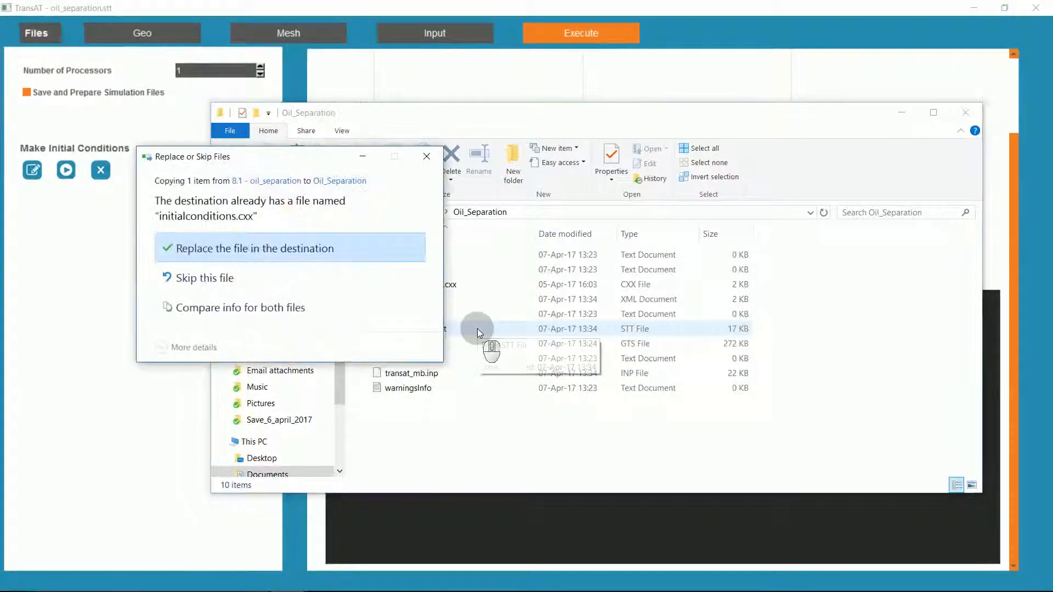
left_click(285, 253)
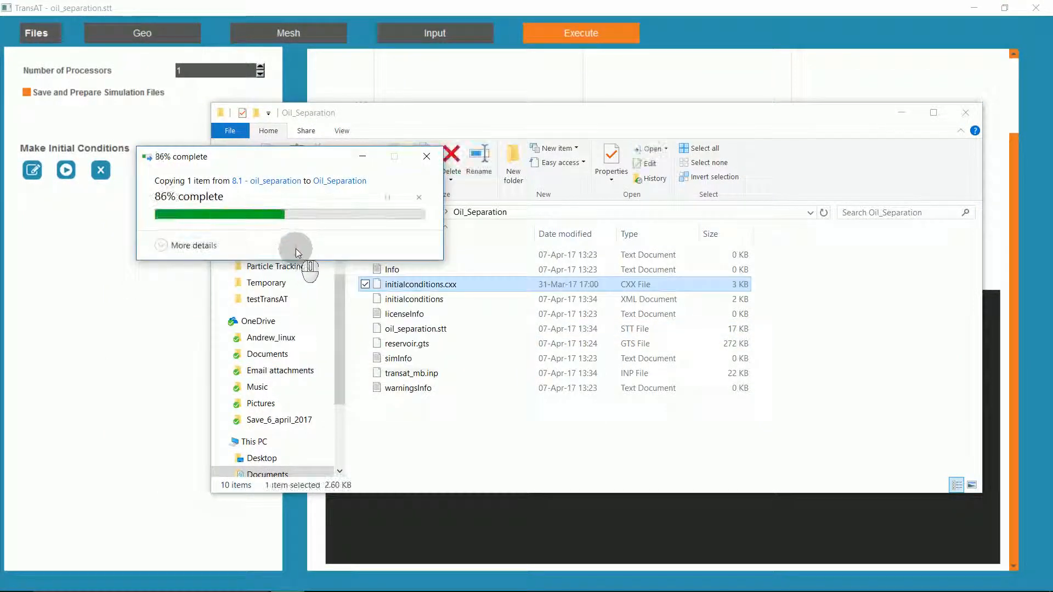
left_click(965, 112)
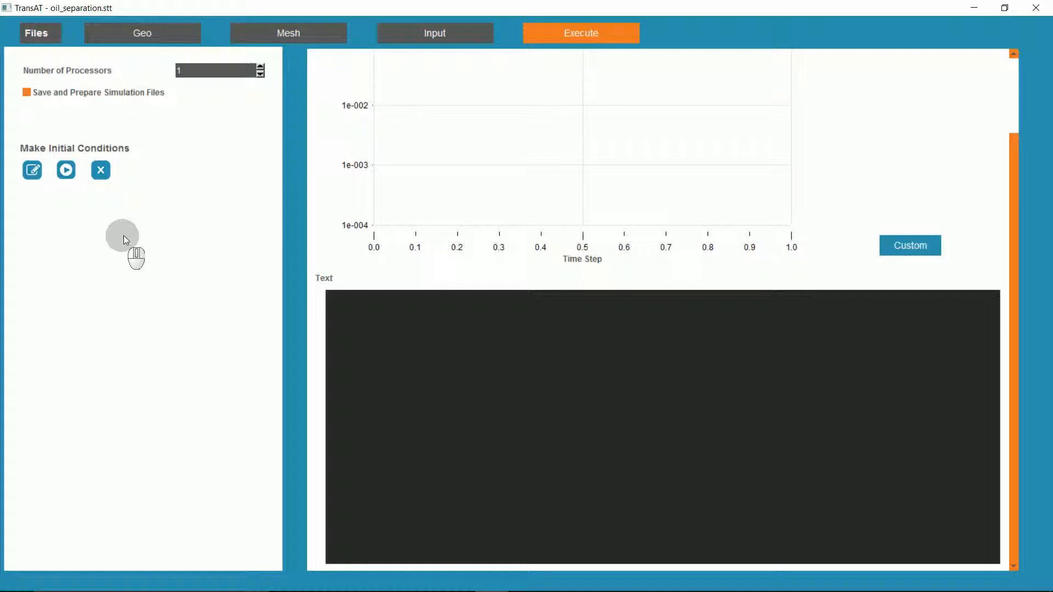
Run the initial conditions generation in TransAT and check its completion line in the text output.
left_click(66, 172)
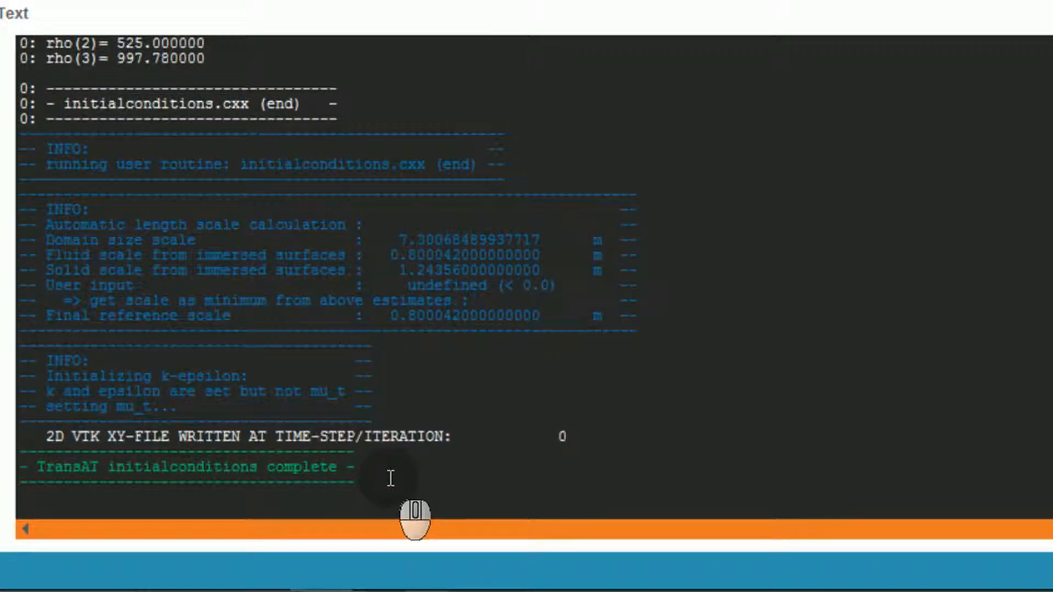
left_click(369, 470)
left_click_drag(370, 470, 23, 471)
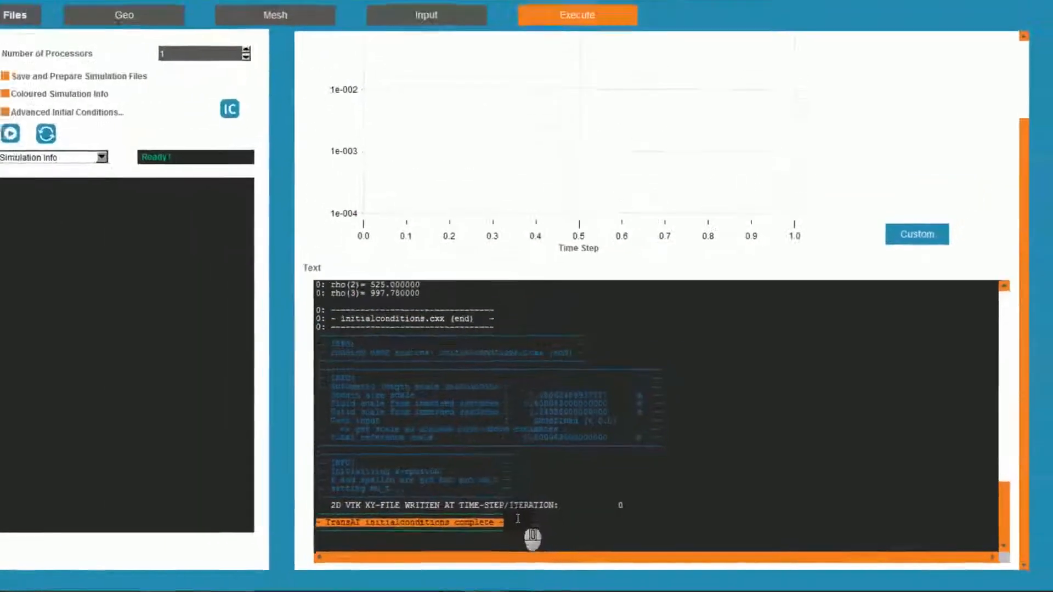
left_click(518, 519)
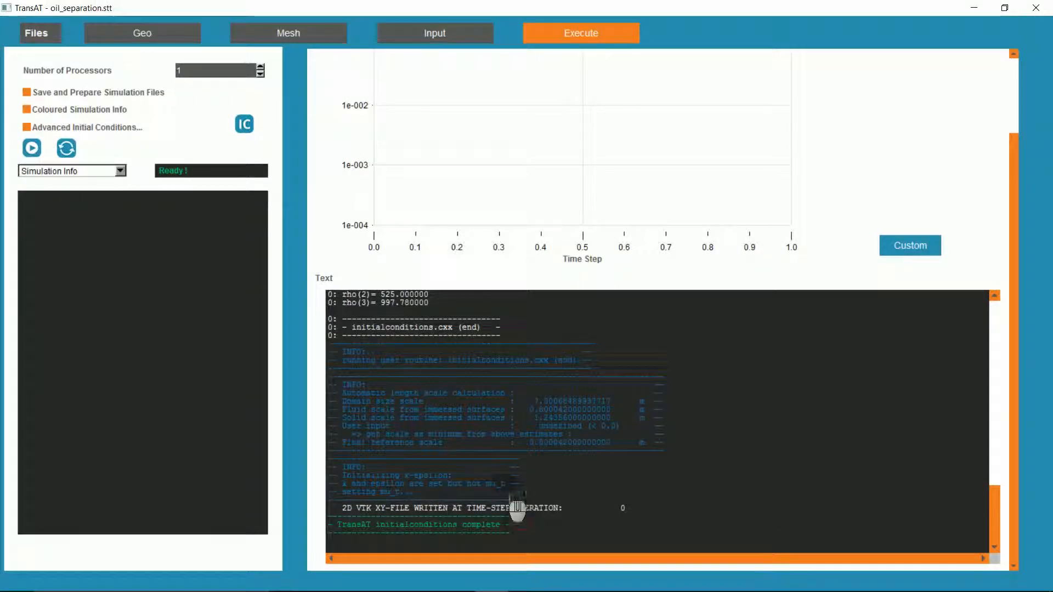
Increase the number of processors and start the simulation.
left_click(261, 67)
left_click(261, 67)
left_click(31, 148)
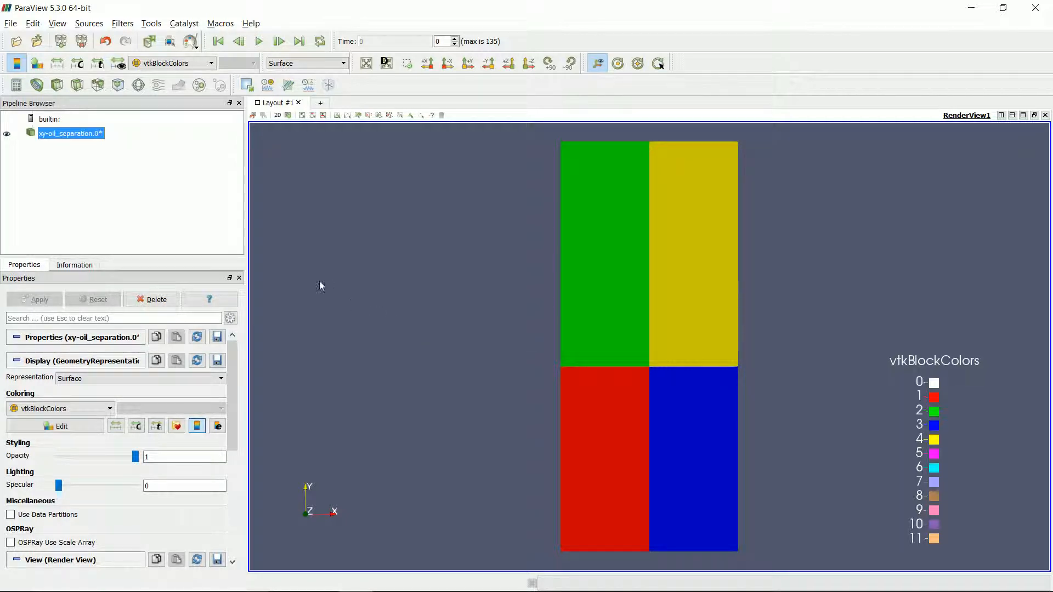
In ParaView, add a Clip filter to the xy-oil_separation dataset with clip type Scalar, based on EmbI.
left_click(56, 85)
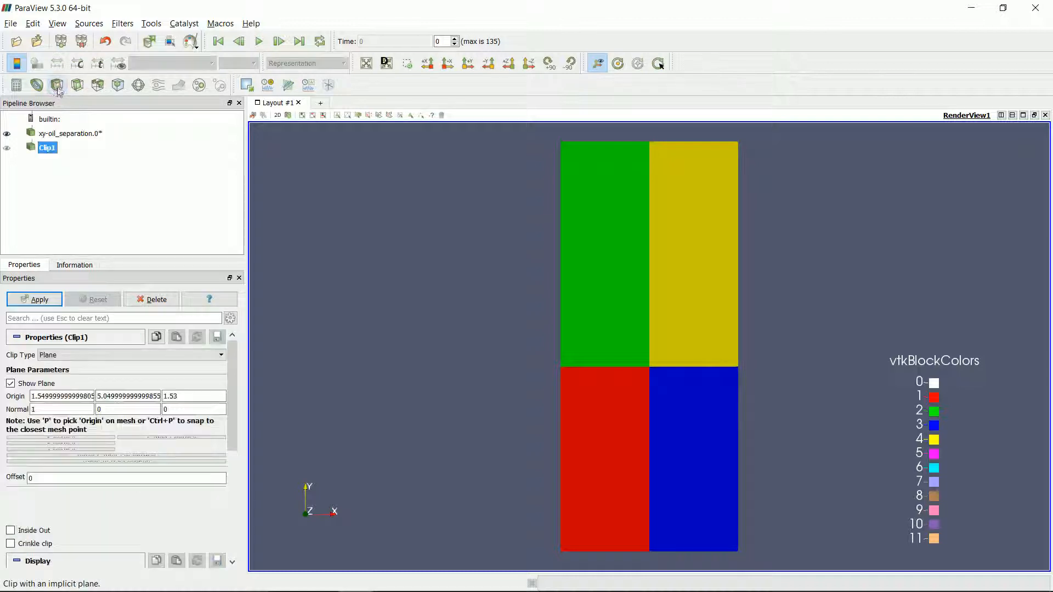
left_click(63, 356)
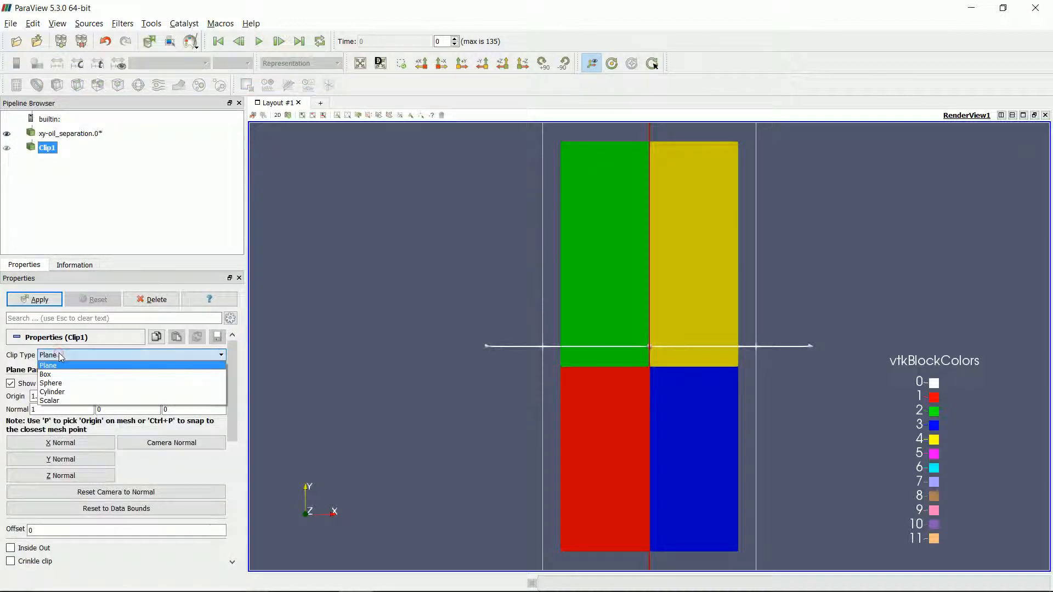
left_click(55, 401)
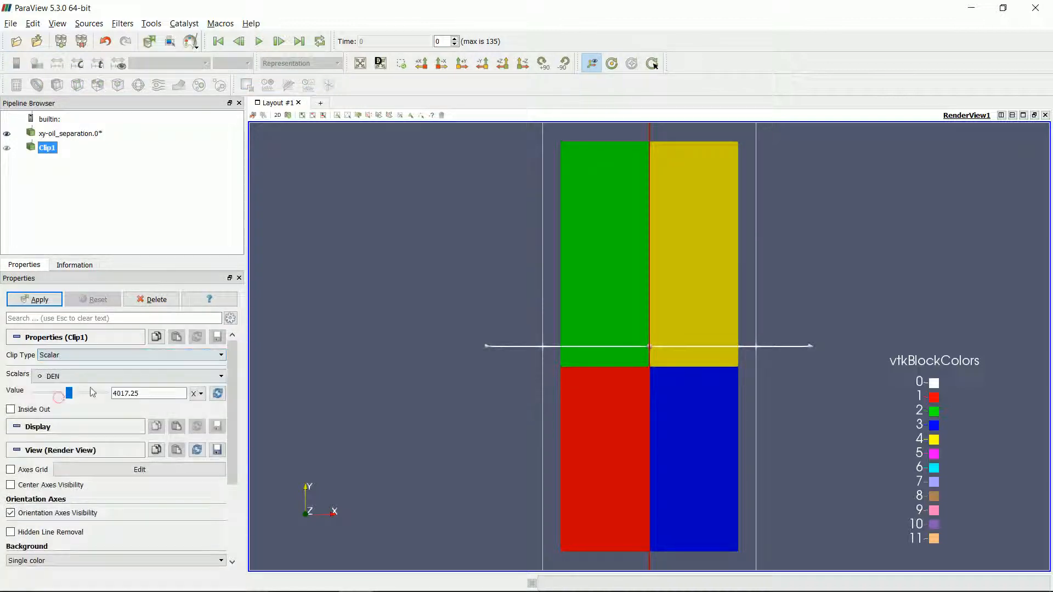
left_click(116, 376)
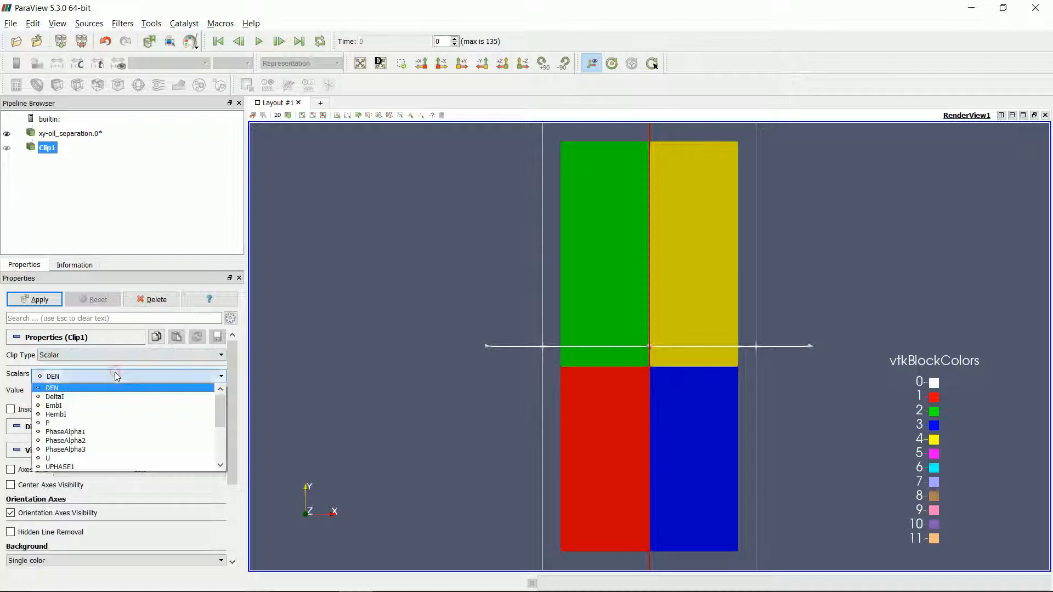
left_click(93, 406)
Set the clip value to 0 and apply the clip with Inside Out enabled to keep the vessel interior.
left_click(131, 394)
double_click(132, 394)
type("0")
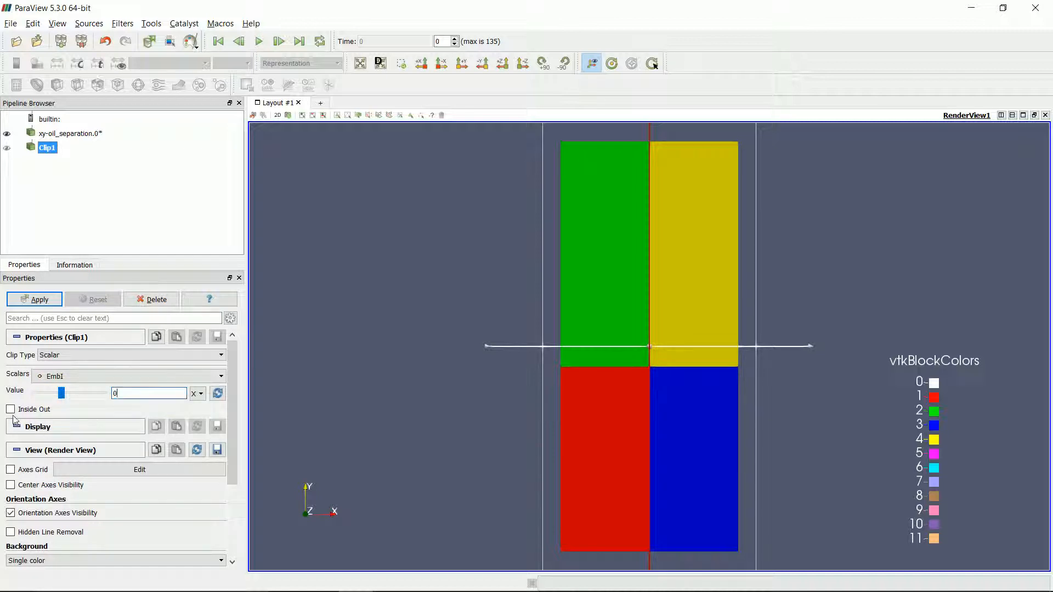
left_click(38, 300)
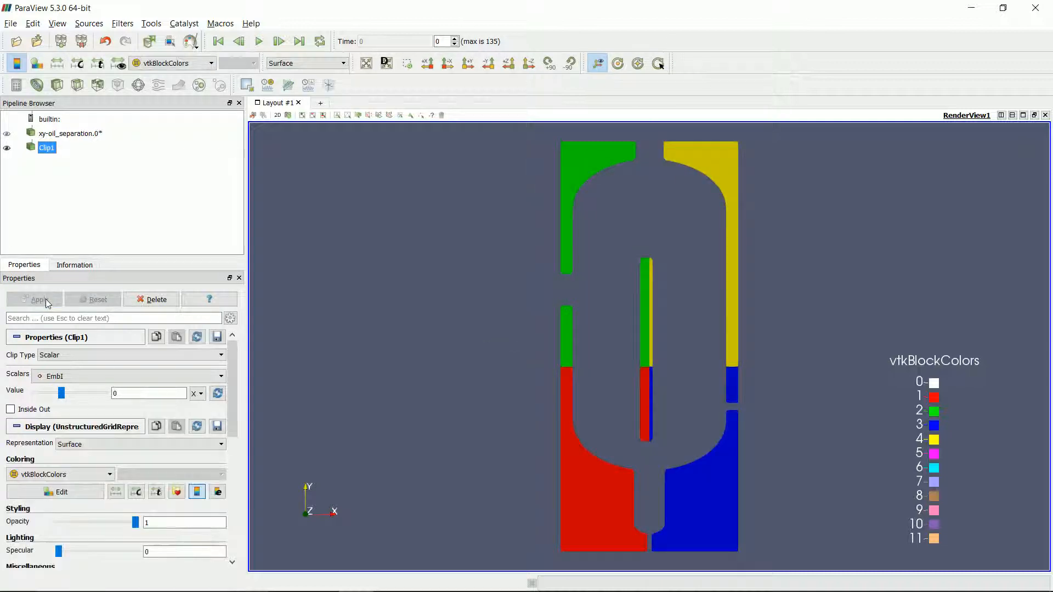
left_click(10, 410)
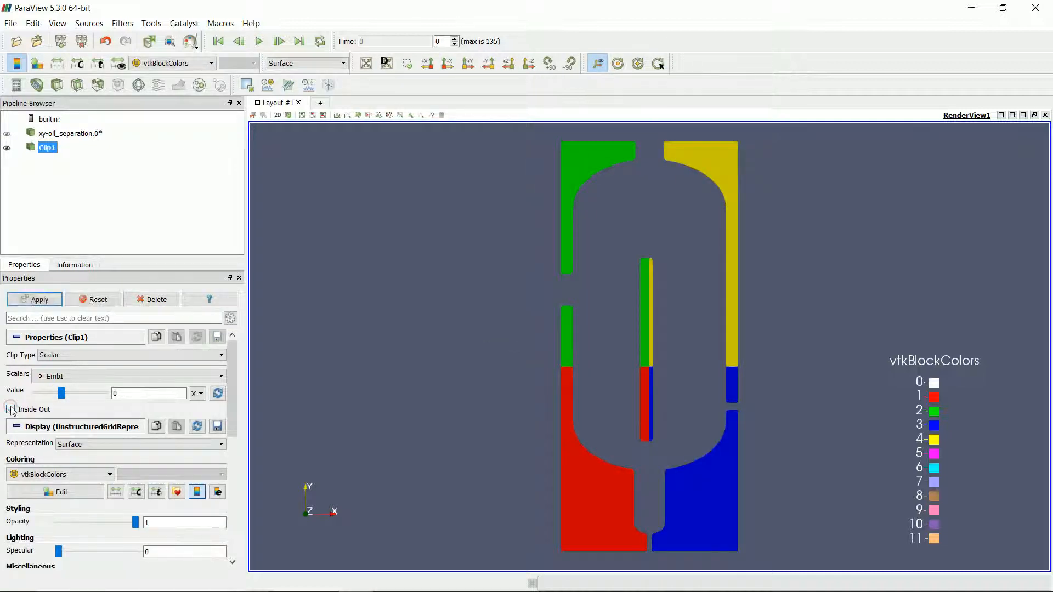
left_click(45, 303)
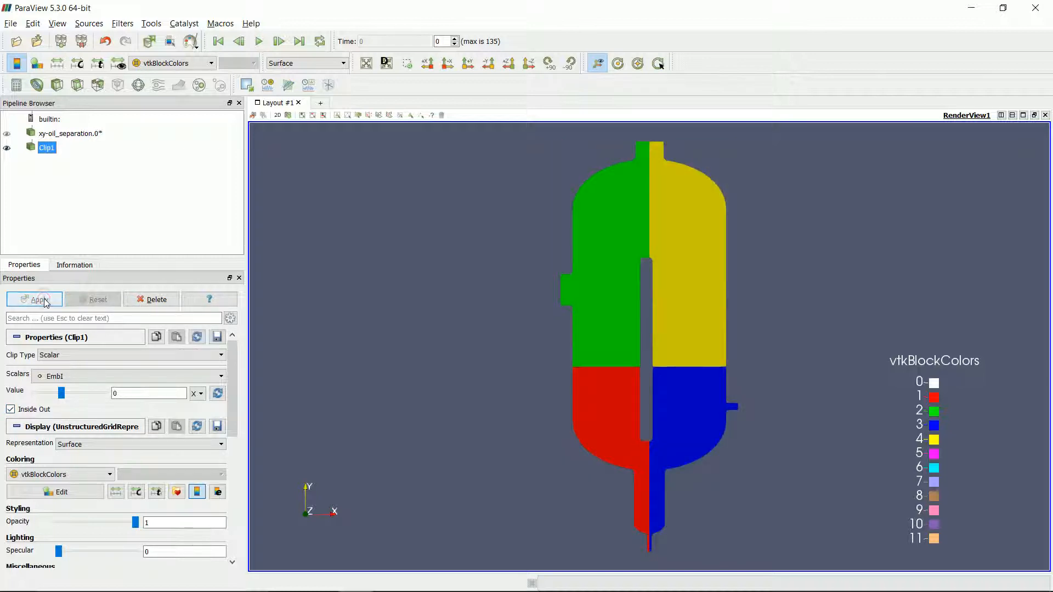
Color the clipped vessel by DEN and rescale the color map to a custom range of 34.5 to 1000.
left_click(186, 63)
left_click(165, 85)
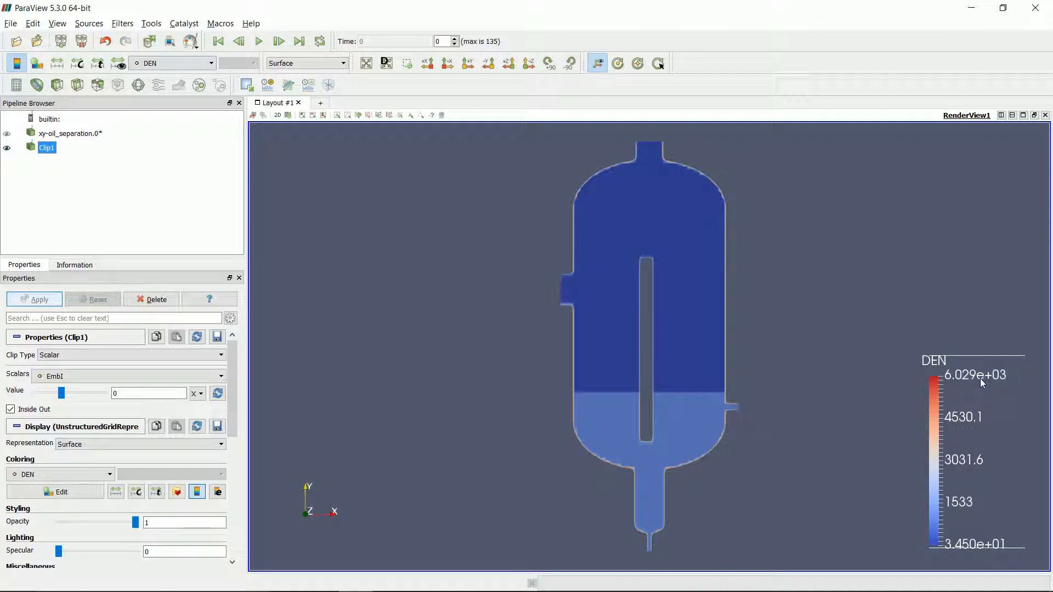
left_click(78, 64)
triple_click(572, 302)
type("1000")
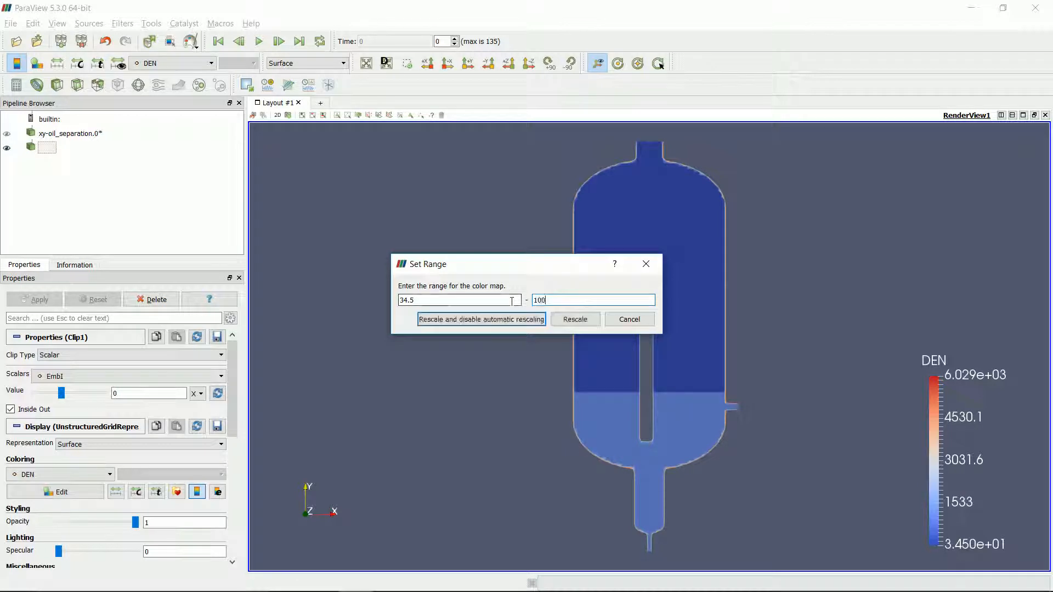
left_click(573, 320)
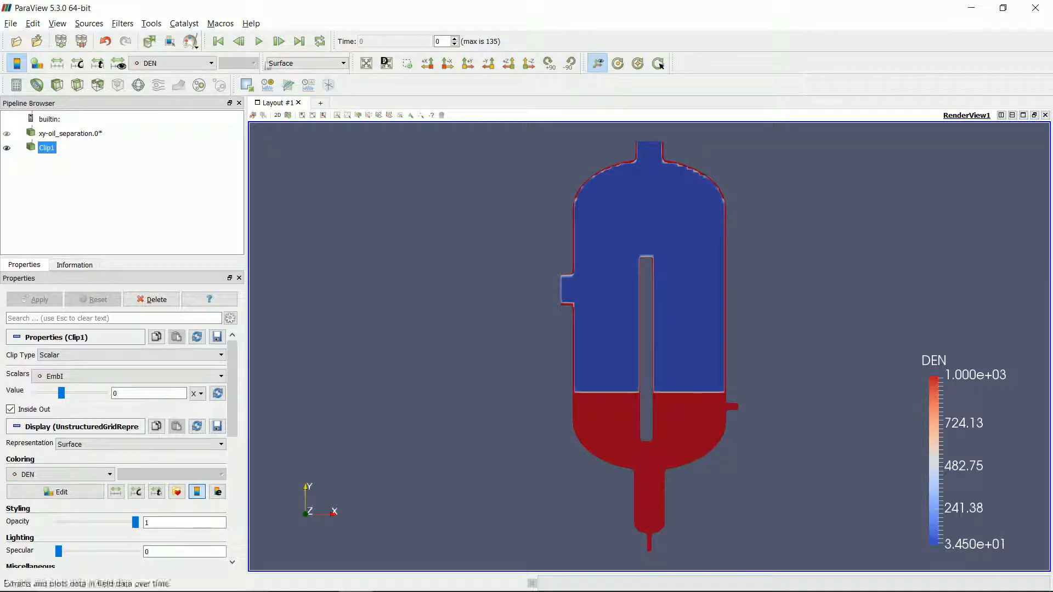
Play the density animation through the simulation's time steps.
left_click(259, 41)
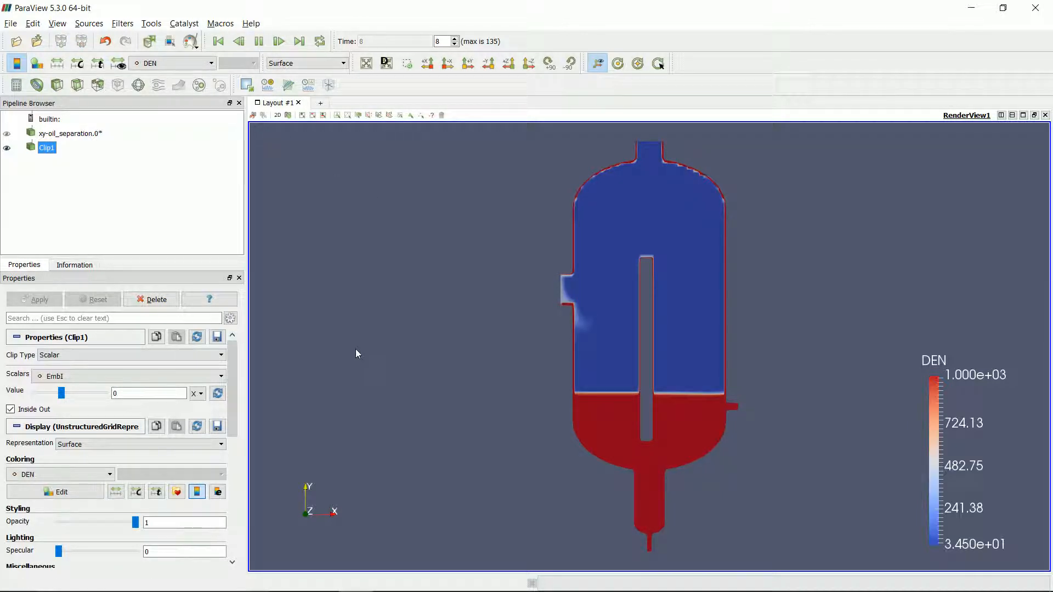